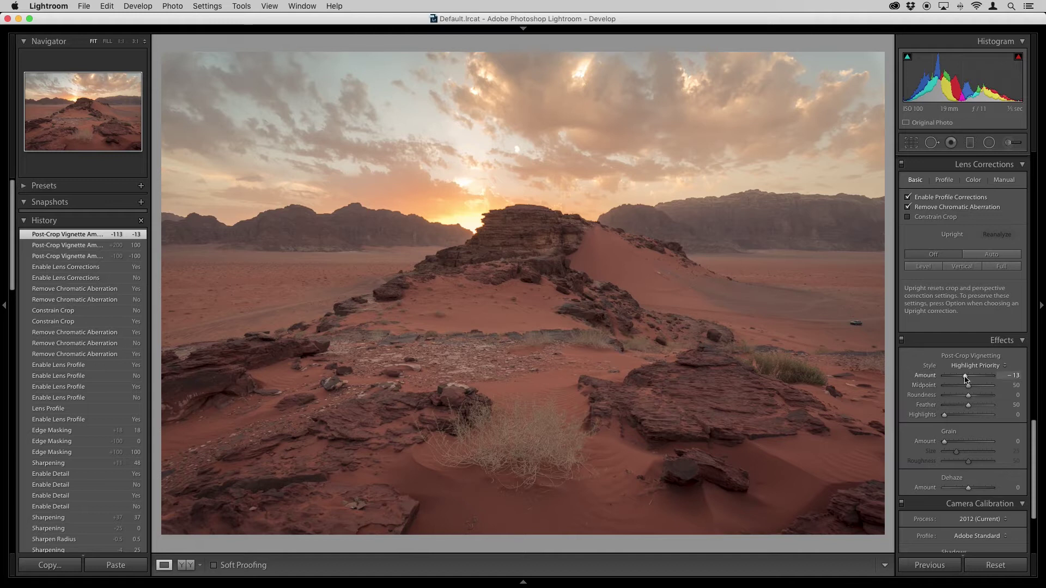
Step: Set the post-crop vignette amount to -54 and test its midpoint at 0 before returning it to 50
left_click_drag(966, 377, 955, 378)
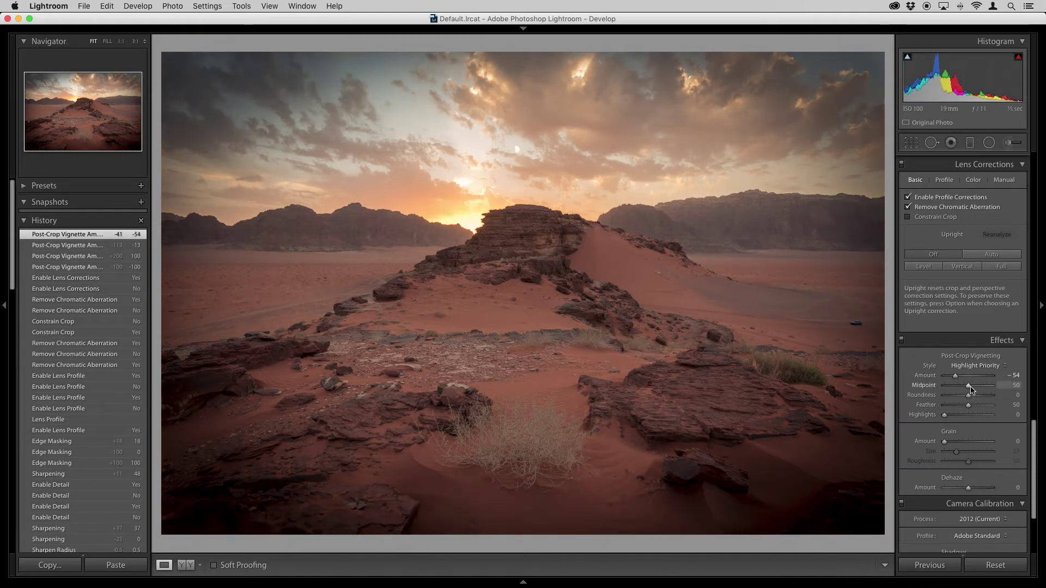
left_click_drag(969, 387, 939, 390)
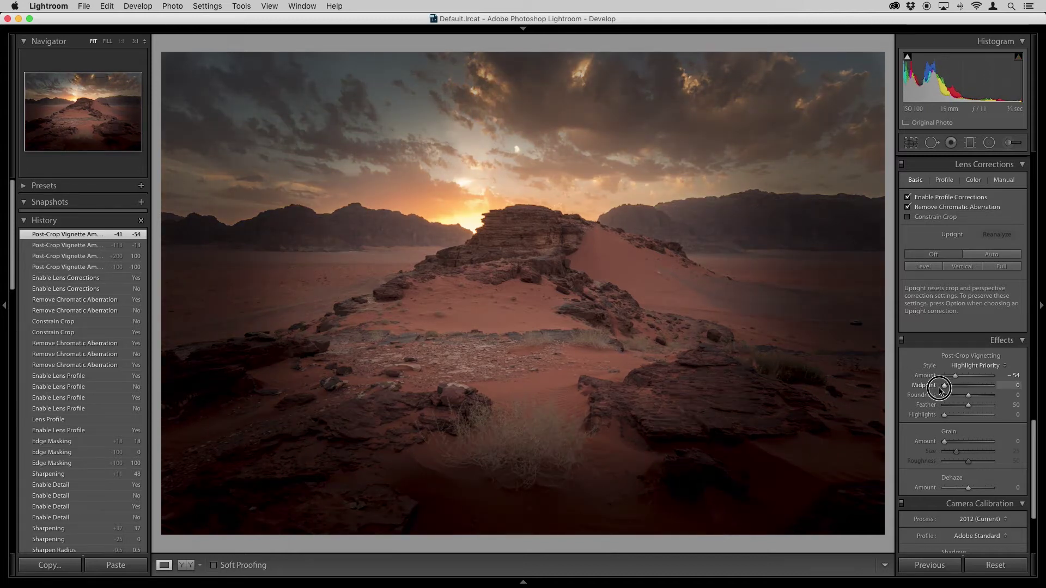
left_click_drag(940, 390, 970, 390)
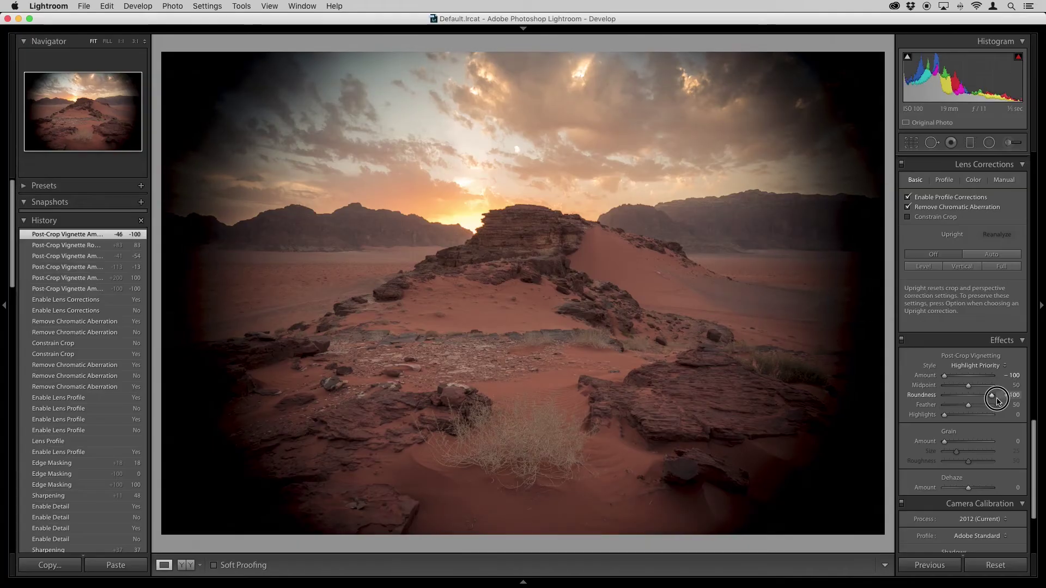
Step: Test the post-crop vignette's roundness at -100 and return it to 0
left_click_drag(997, 401, 944, 409)
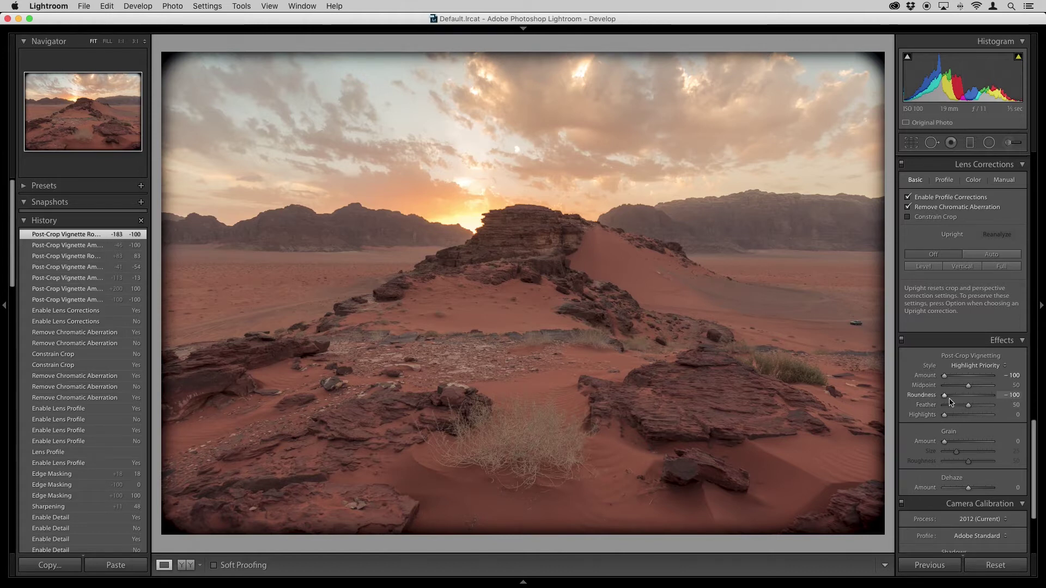
left_click_drag(946, 398, 970, 401)
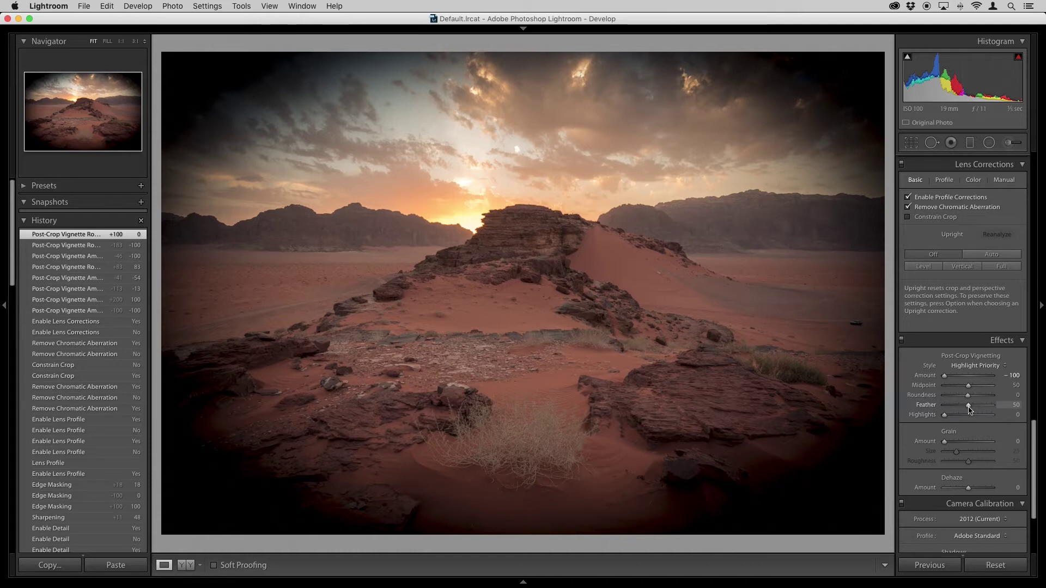
Step: Test the post-crop vignette's feather at 0 and 100, and set it back to 50
left_click_drag(969, 410, 944, 410)
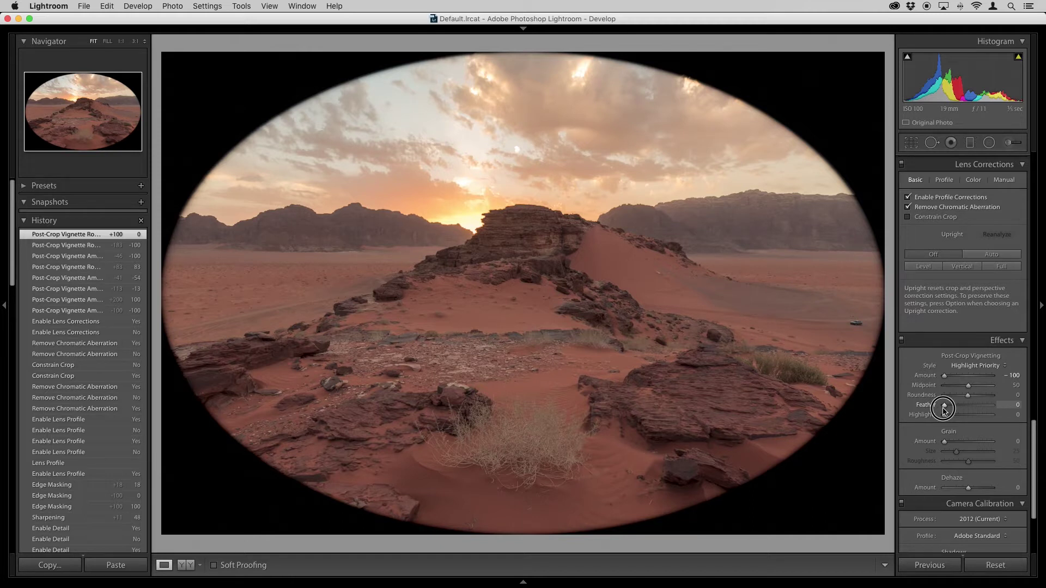
left_click_drag(944, 410, 944, 410)
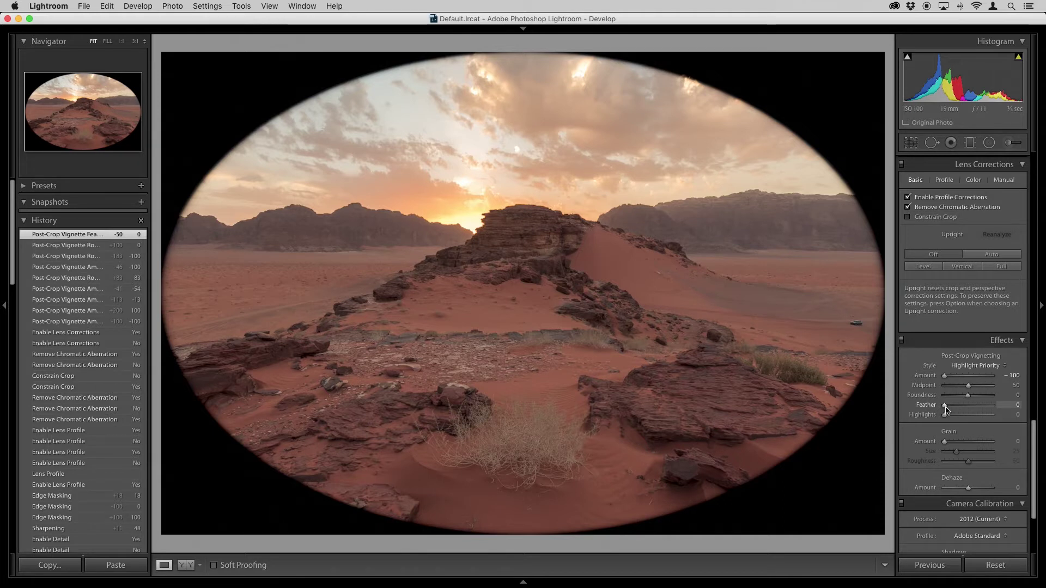
left_click_drag(946, 410, 1017, 413)
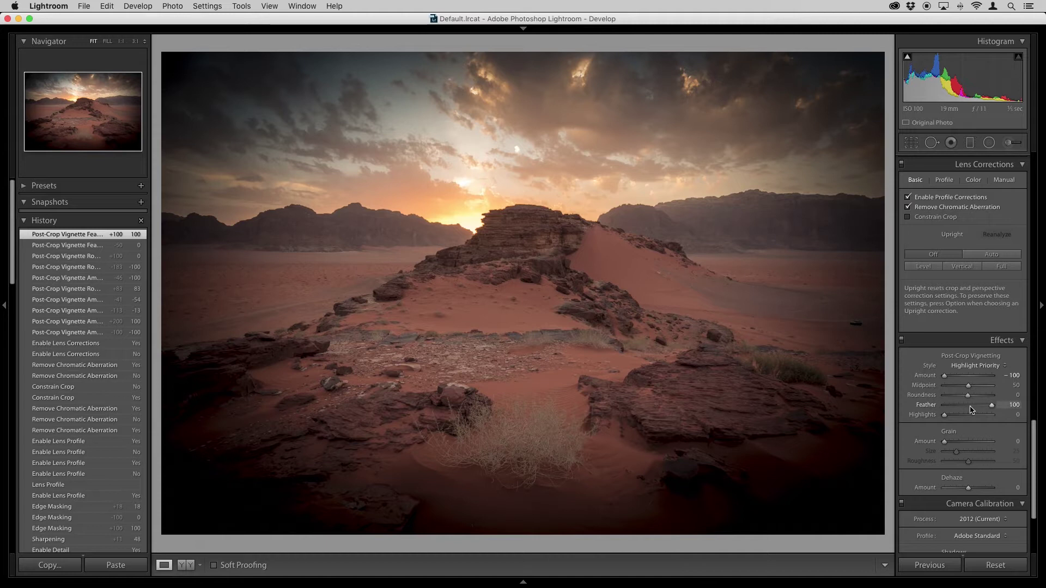
left_click(970, 409)
left_click(1016, 406)
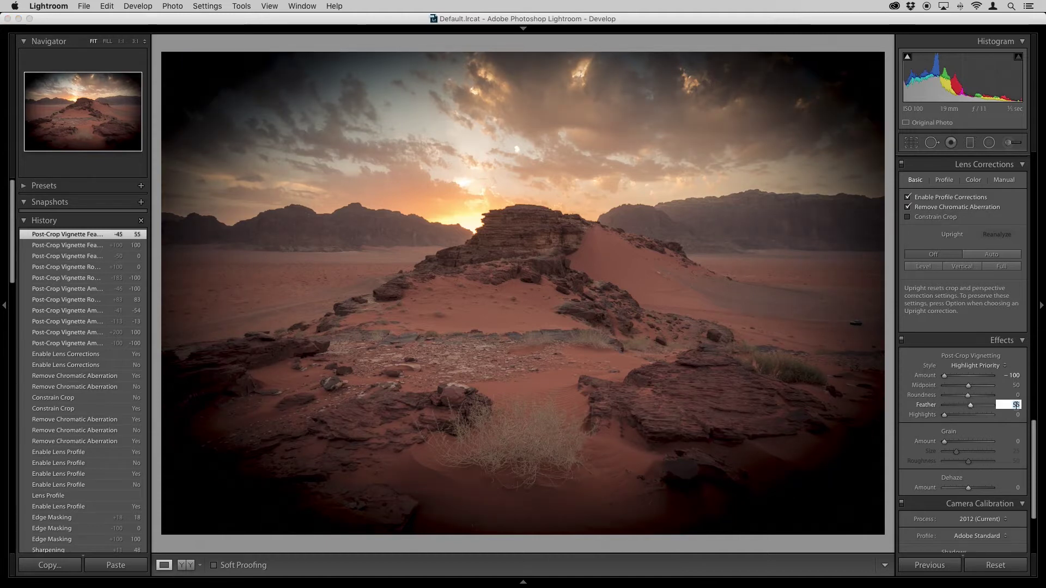
type("50")
key("Return")
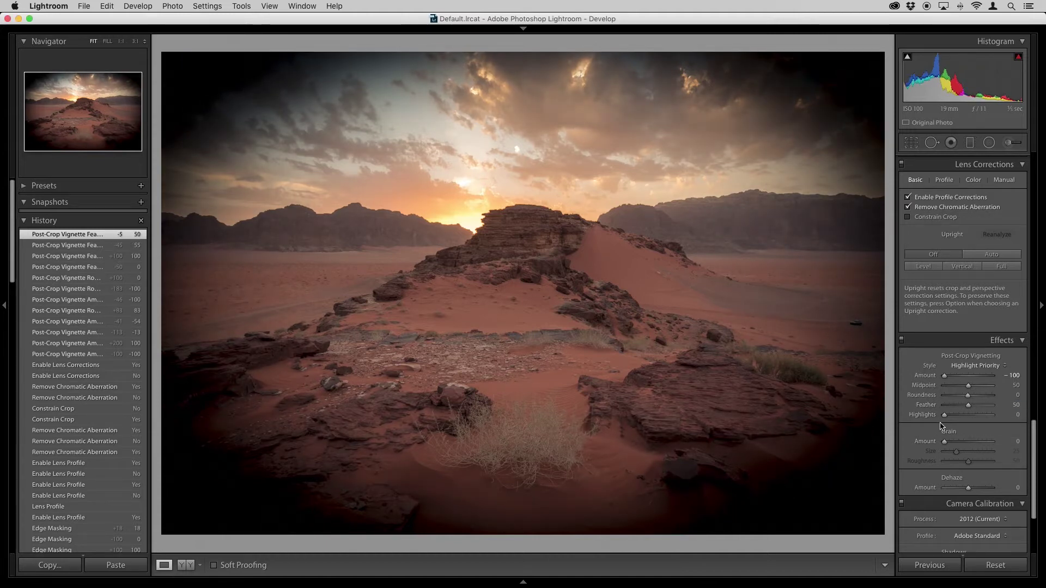
mouse_move(945, 416)
left_mouse_down()
mouse_move(1002, 418)
mouse_move(943, 431)
left_mouse_up()
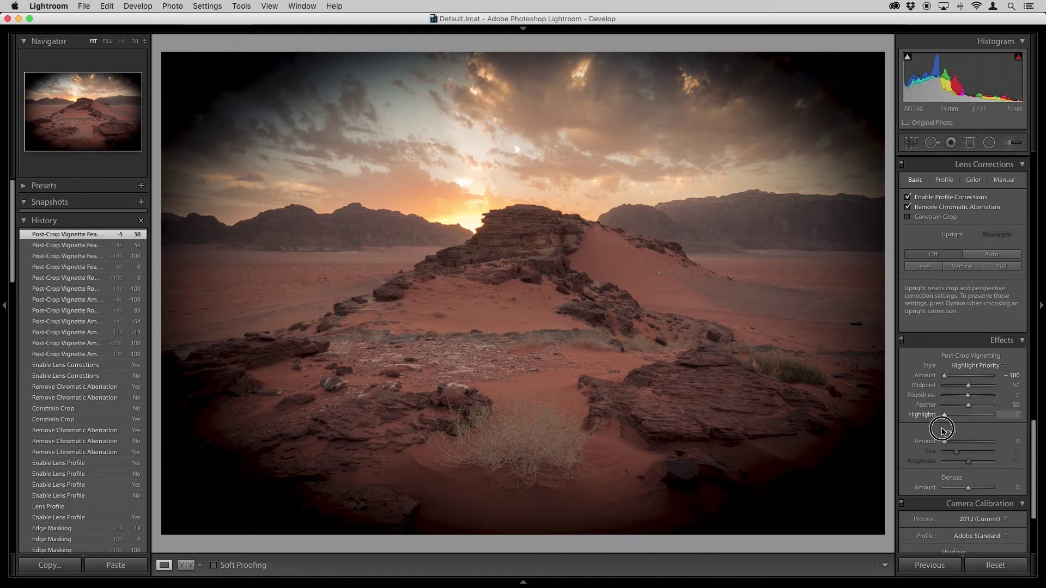
left_click_drag(944, 432, 944, 431)
key("super+z")
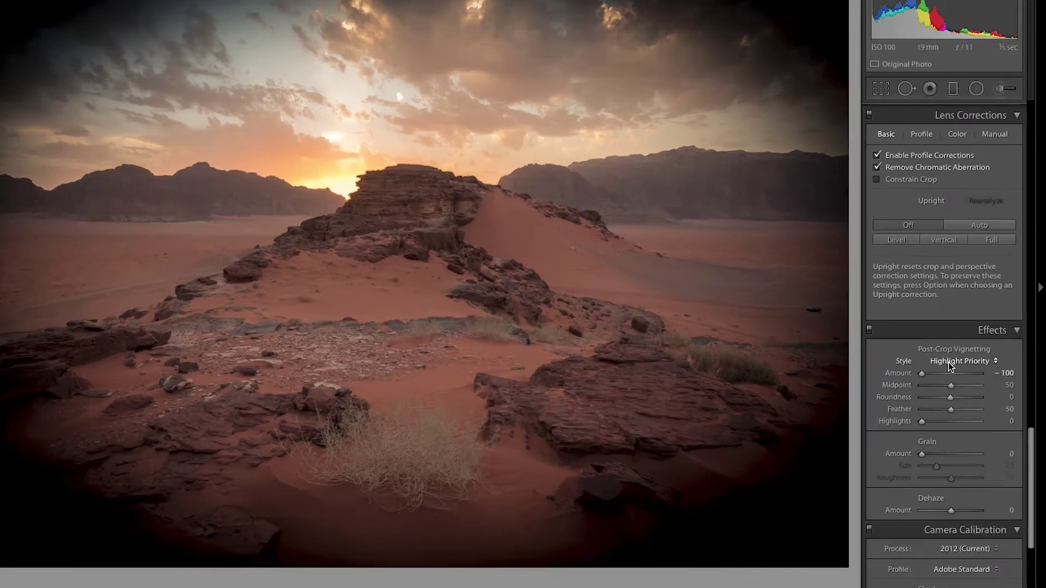
Step: Try the Color Priority and Paint Overlay vignette styles and switch back to Highlight Priority
left_click(962, 366)
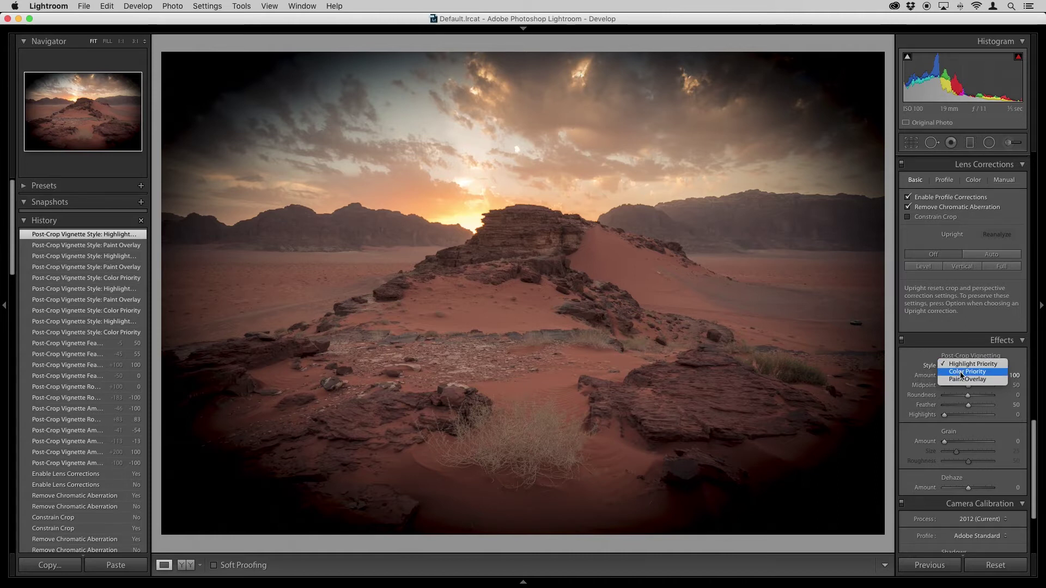
left_click(962, 372)
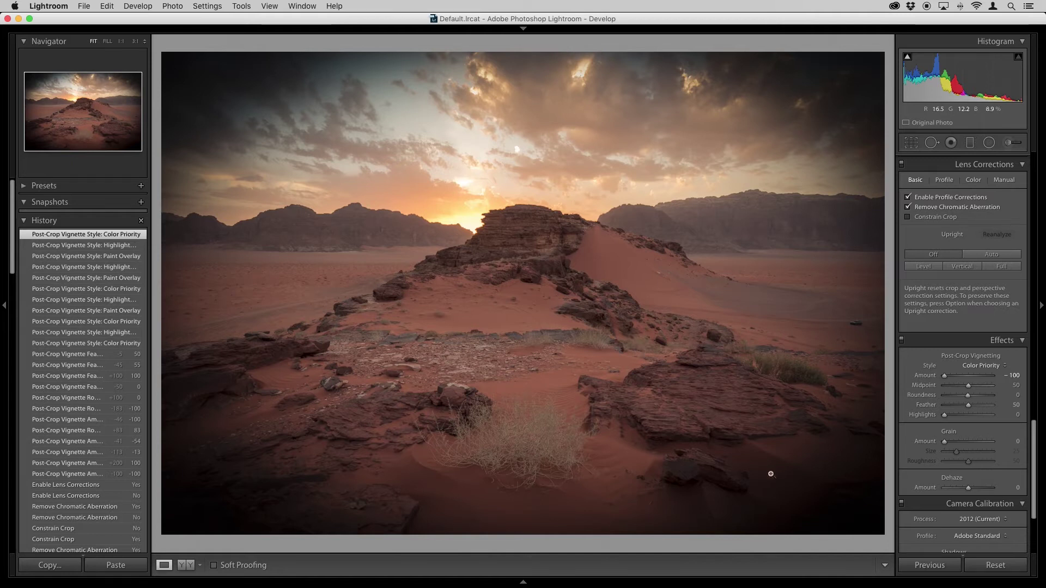
left_click(975, 366)
left_click(972, 373)
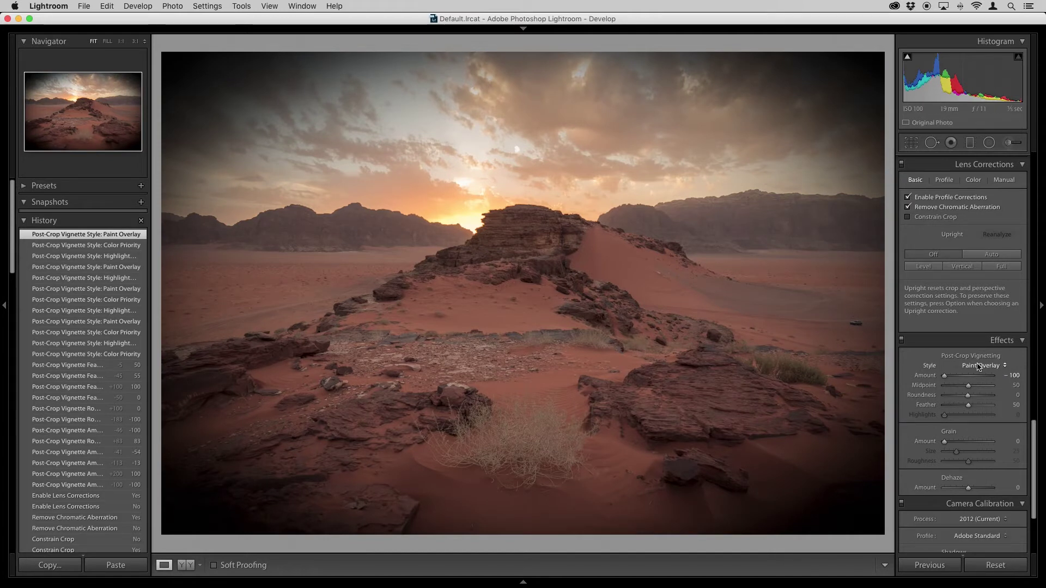
left_click(978, 369)
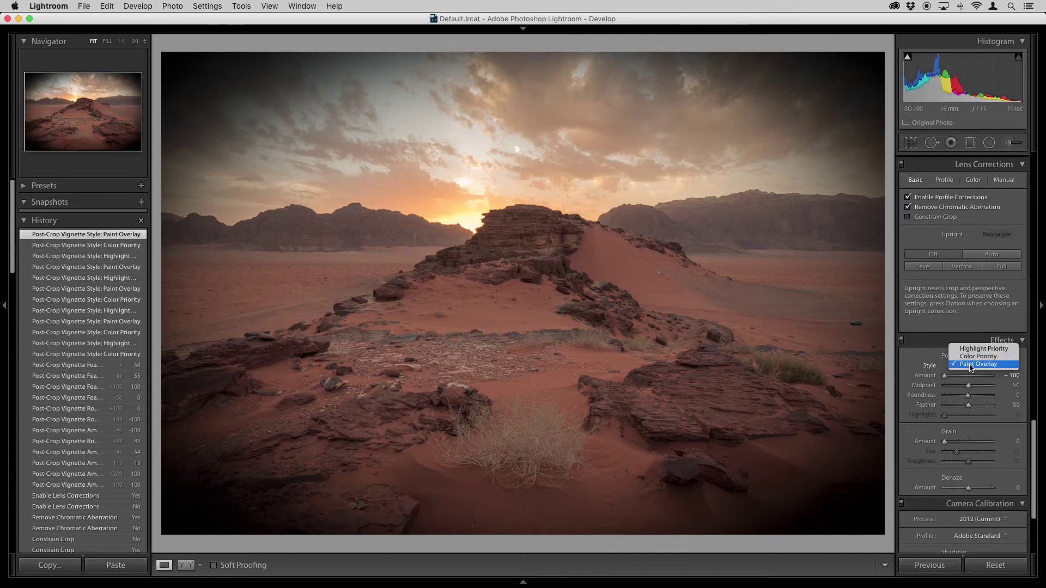
left_click(969, 349)
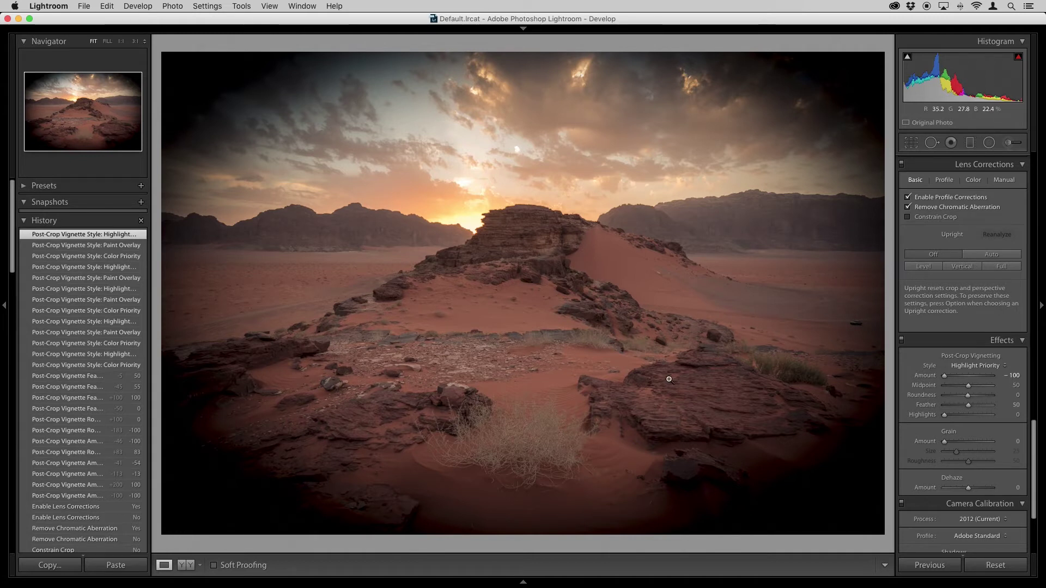
Step: Crop the photo tighter from its upper edge, keeping the original aspect ratio
key("r")
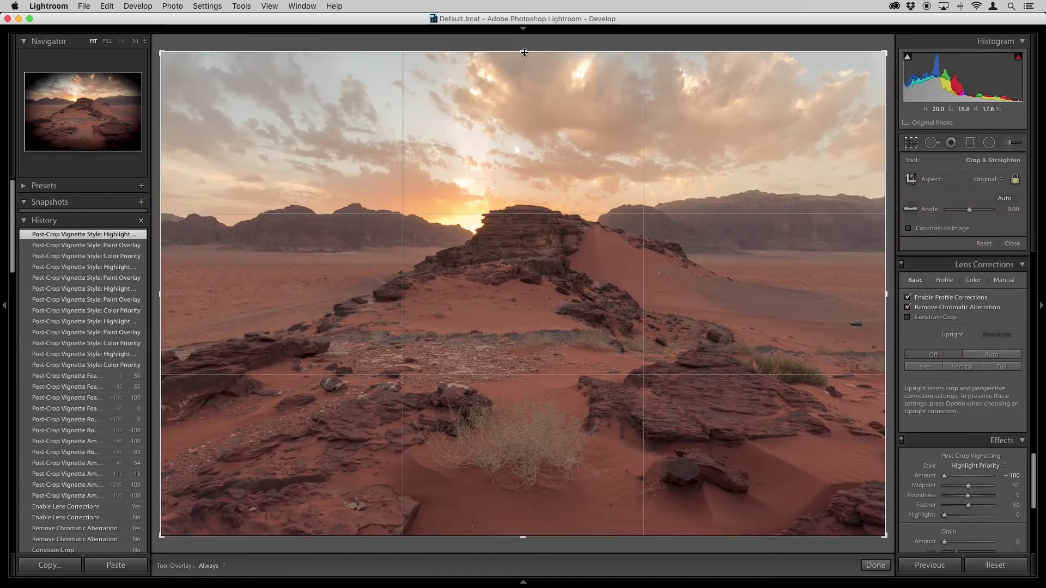
left_click_drag(524, 52, 532, 98)
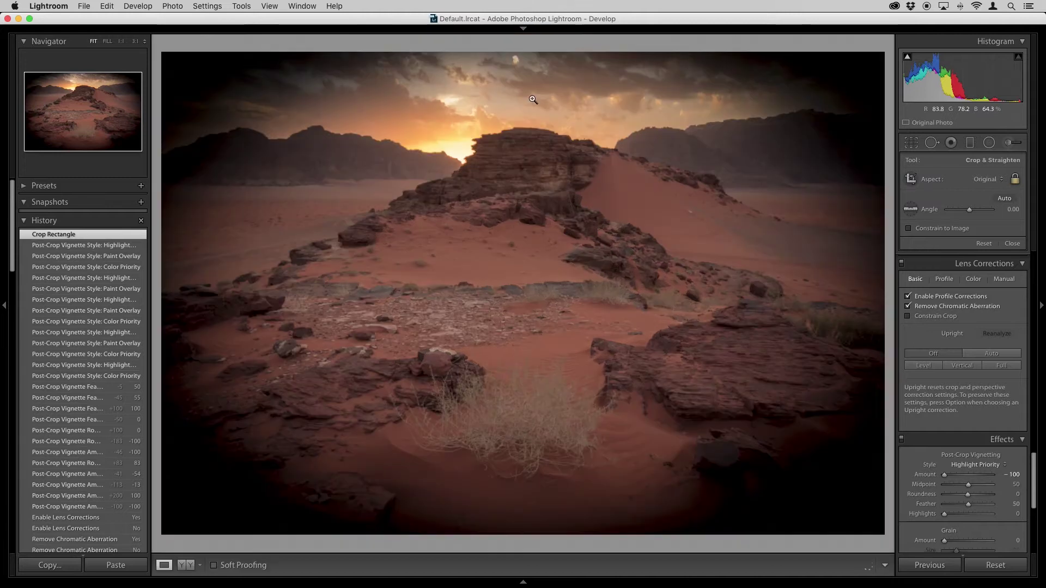
key("r")
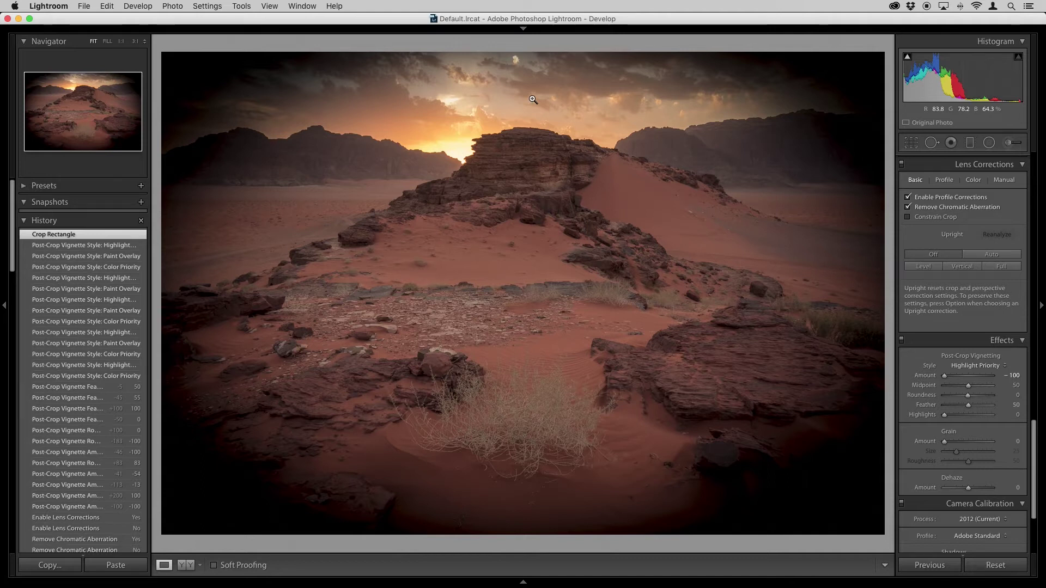
Step: Reset the crop to the full photo and close the crop tool
key("r")
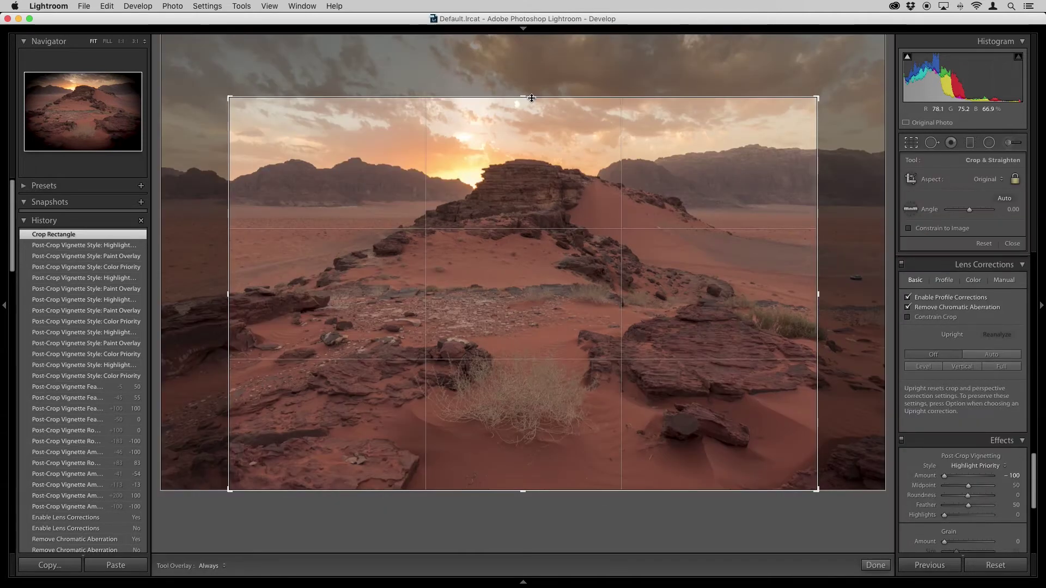
left_click(984, 243)
left_click(1012, 243)
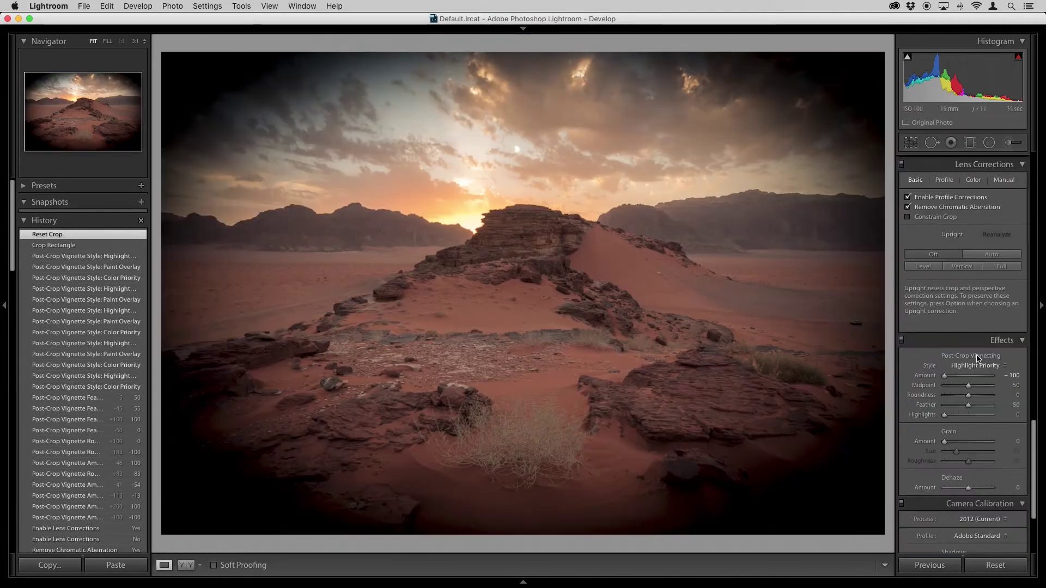
Step: Set the post-crop vignette amount to 0
left_click(1011, 376)
type("0")
key("Return")
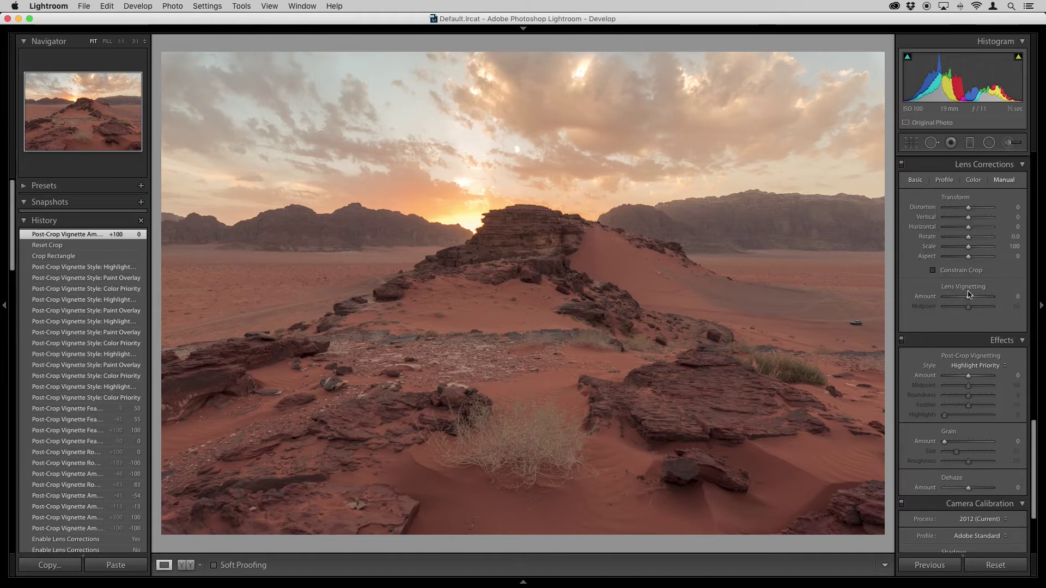
Step: Set the manual lens vignetting amount to +100 and crop the photo from its upper edge to compare the effect
left_click_drag(970, 299, 1002, 300)
key("r")
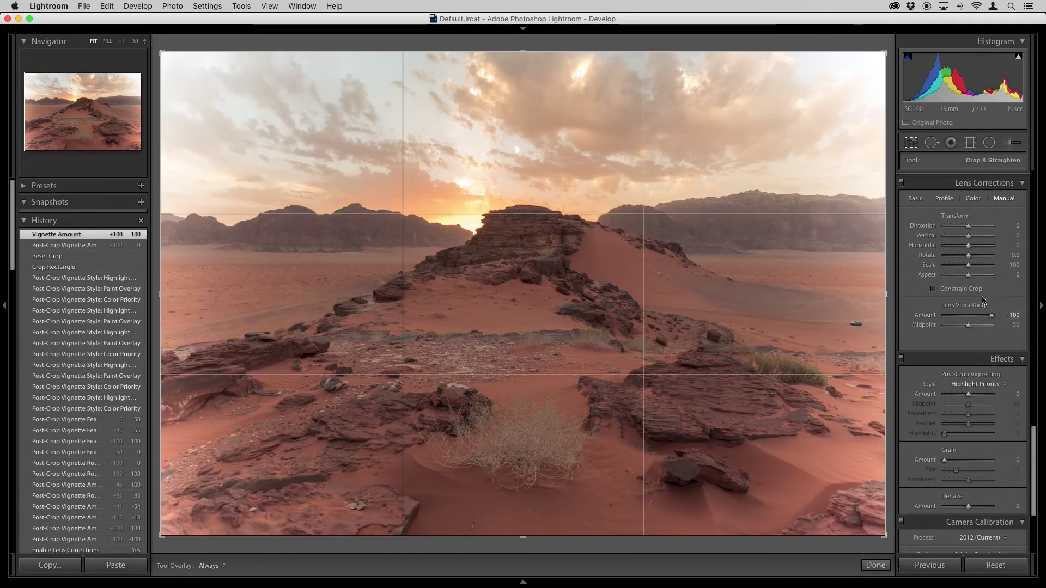
left_click_drag(523, 53, 529, 111)
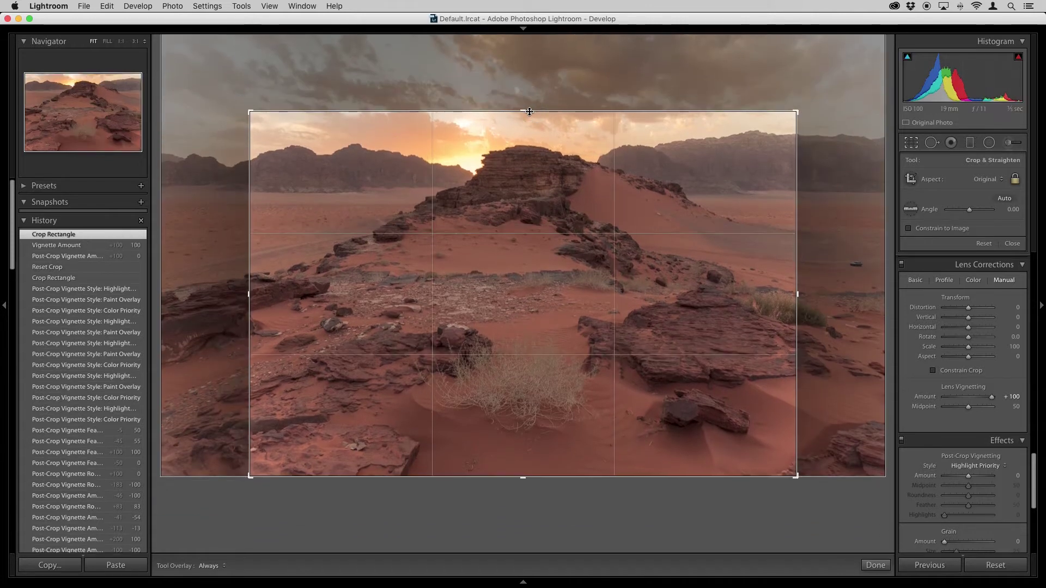
key("r")
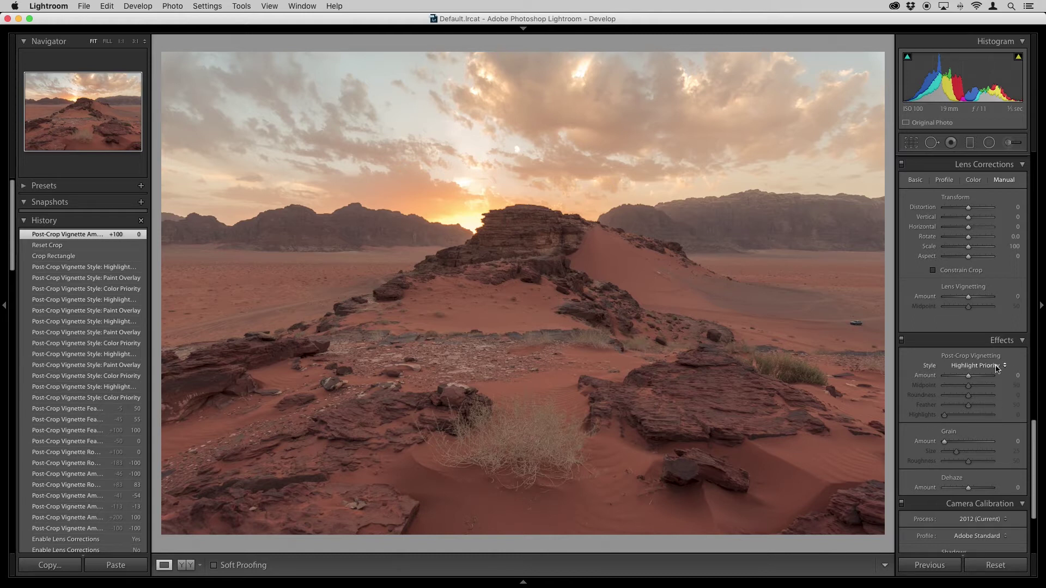
Step: Set the post-crop vignette amount to -20
left_click(1016, 375)
key("Return")
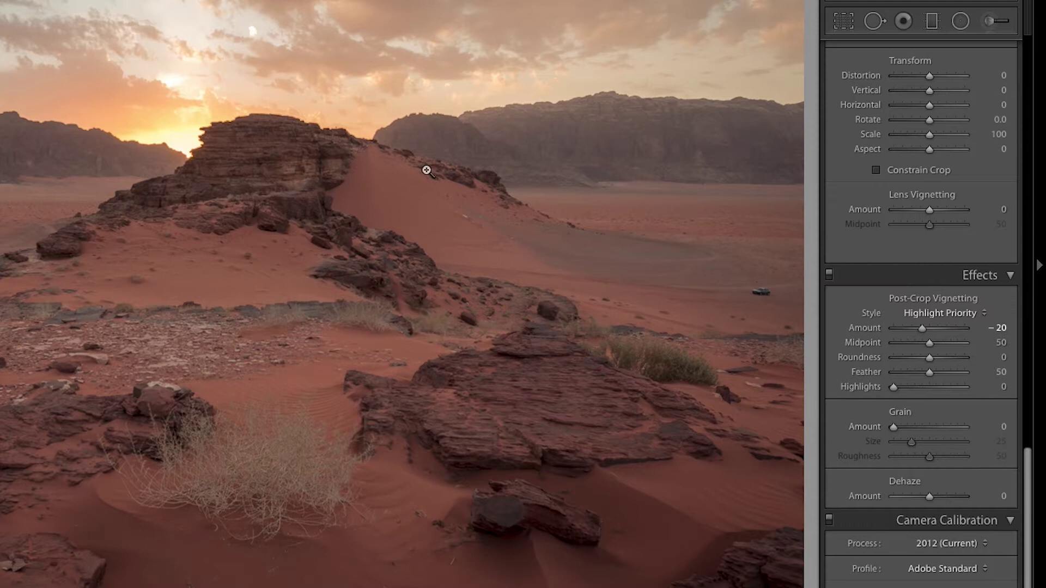
Step: Add grain with an amount of 67 and a size of 100, checking the distant mountains up close
left_click(445, 130)
left_click_drag(164, 273, 217, 222)
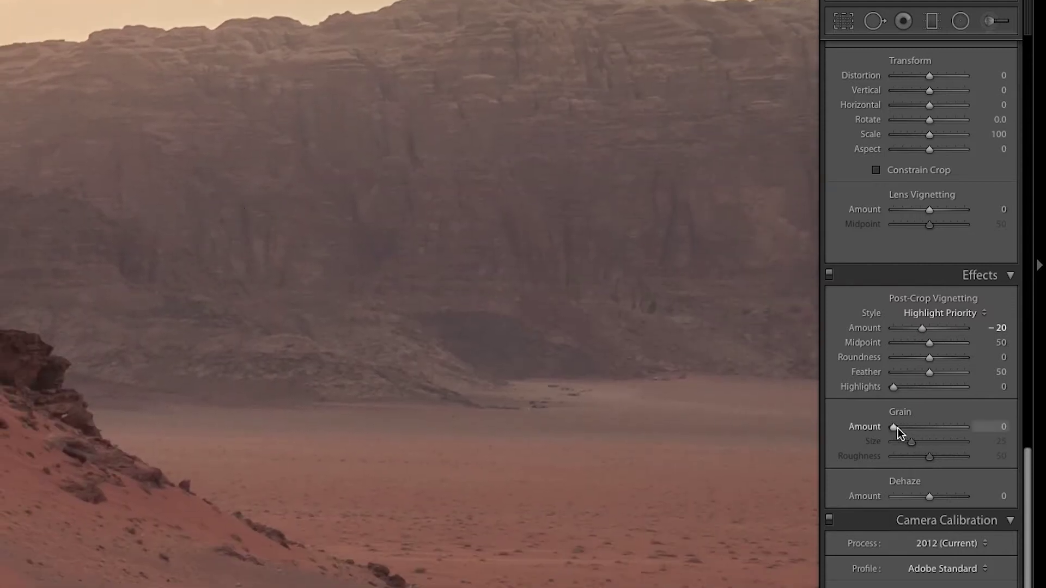
left_click_drag(897, 431, 1000, 432)
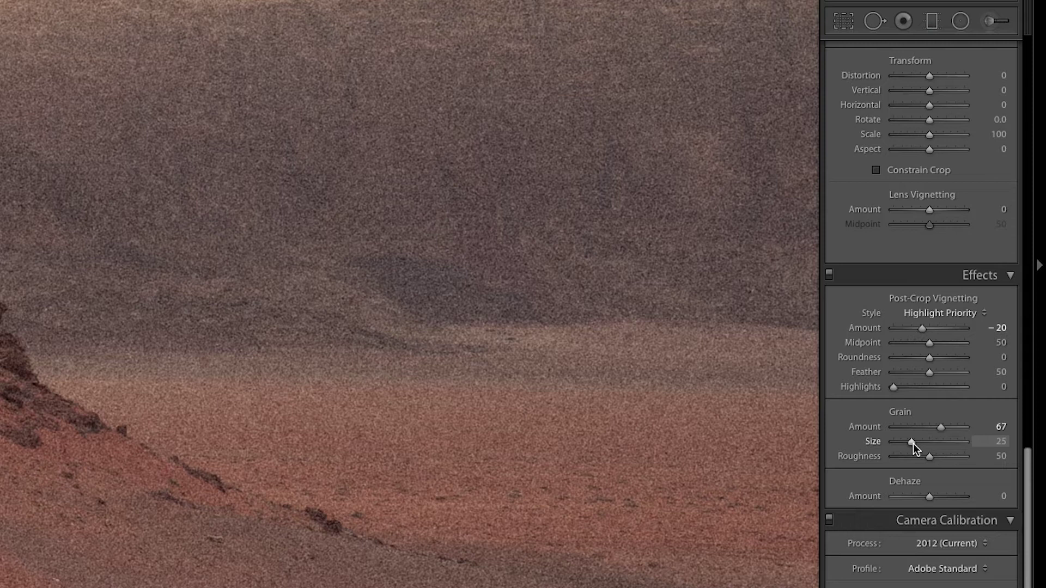
left_click_drag(913, 444, 970, 452)
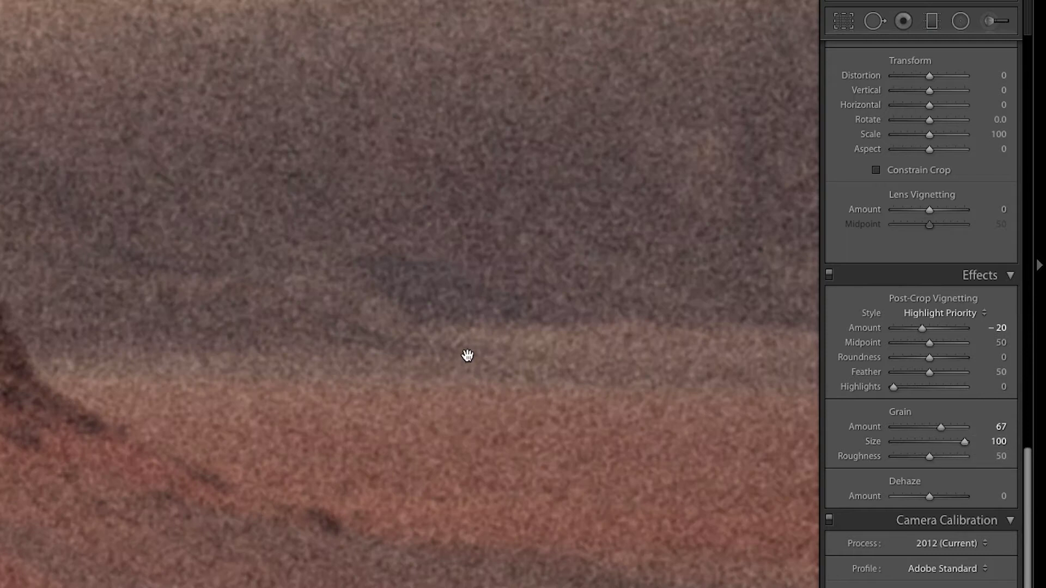
Step: Inspect the grain on the full photo and the mountains, and undo the grain size and amount changes
left_click(666, 416)
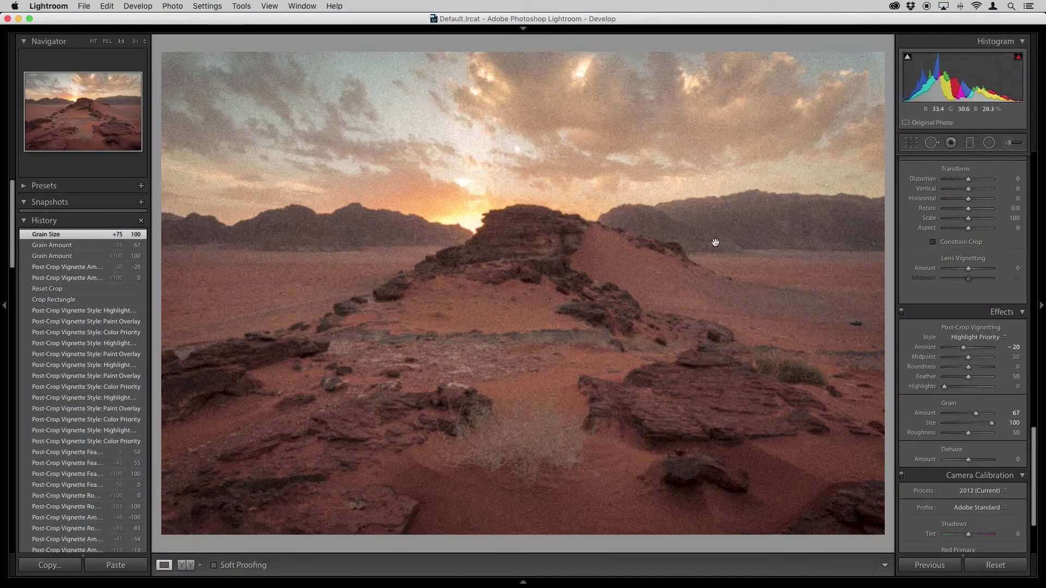
left_click(715, 242)
left_click_drag(715, 240, 385, 326)
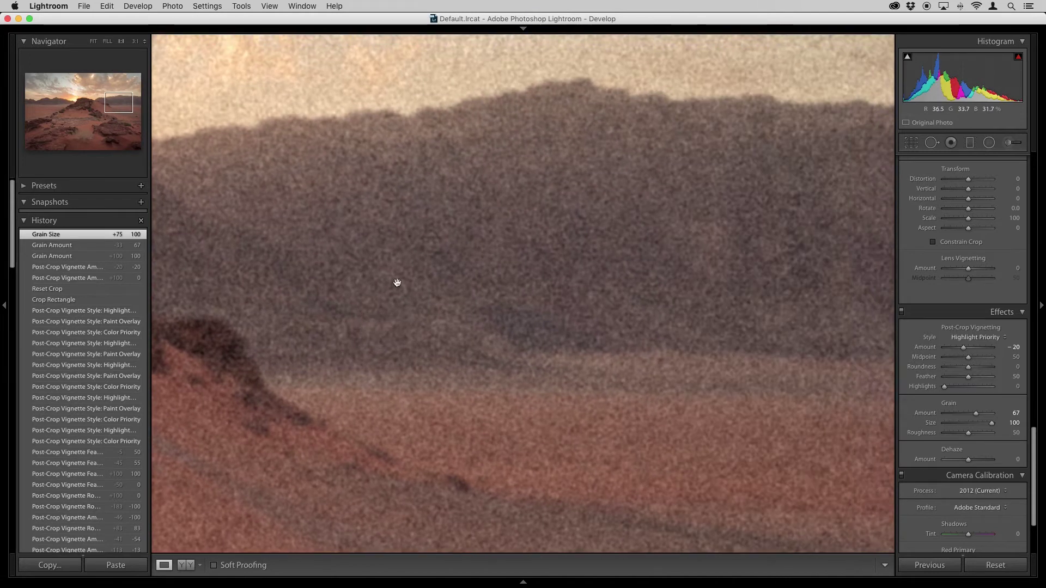
key("super+z")
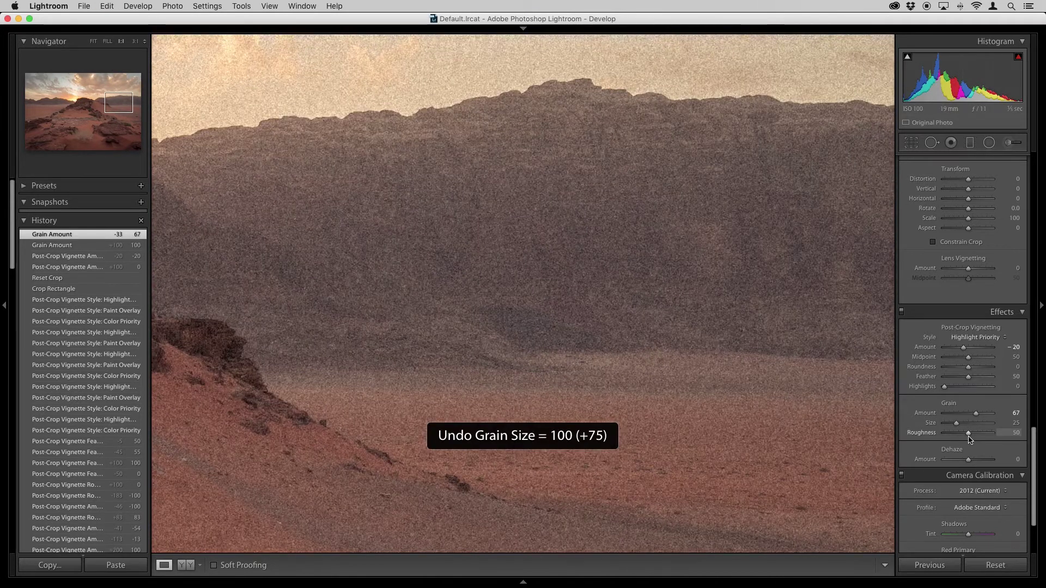
key("super+z")
key("super+z")
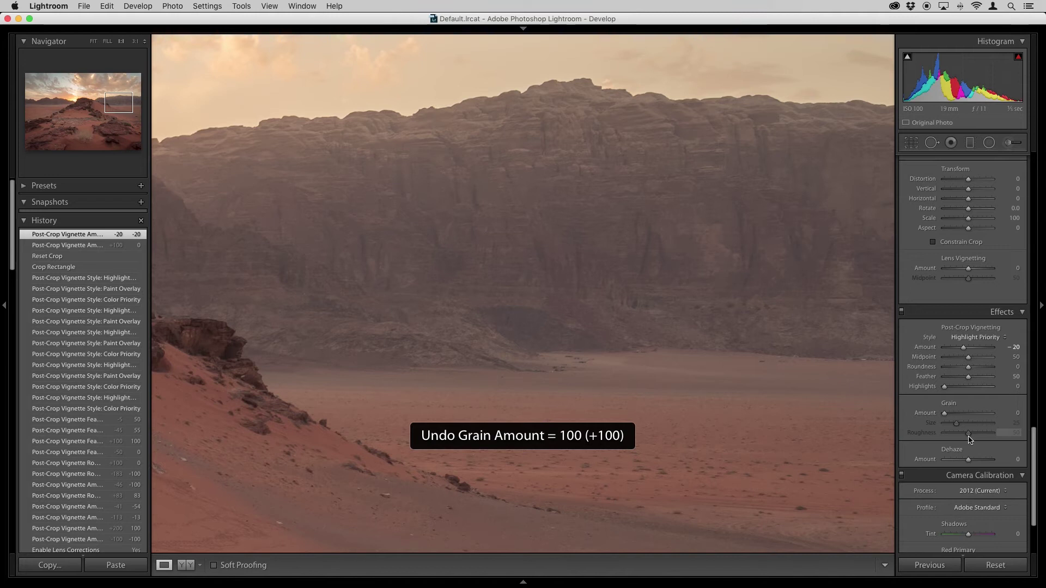
left_click(802, 416)
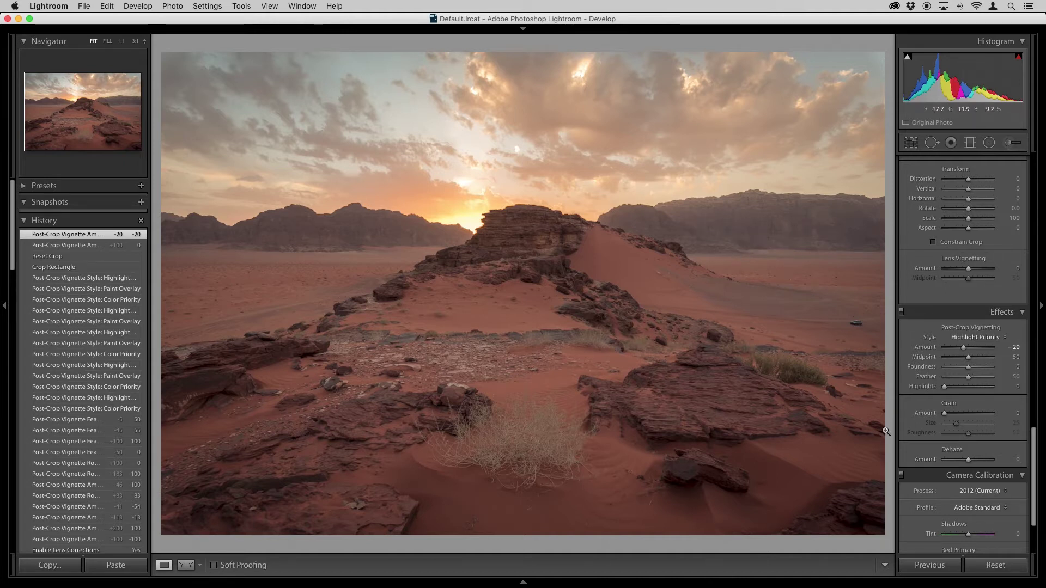
Step: Try dehaze amounts of +55 and +100 on the desert sunset photo, and settle on +20
left_click_drag(969, 462, 982, 463)
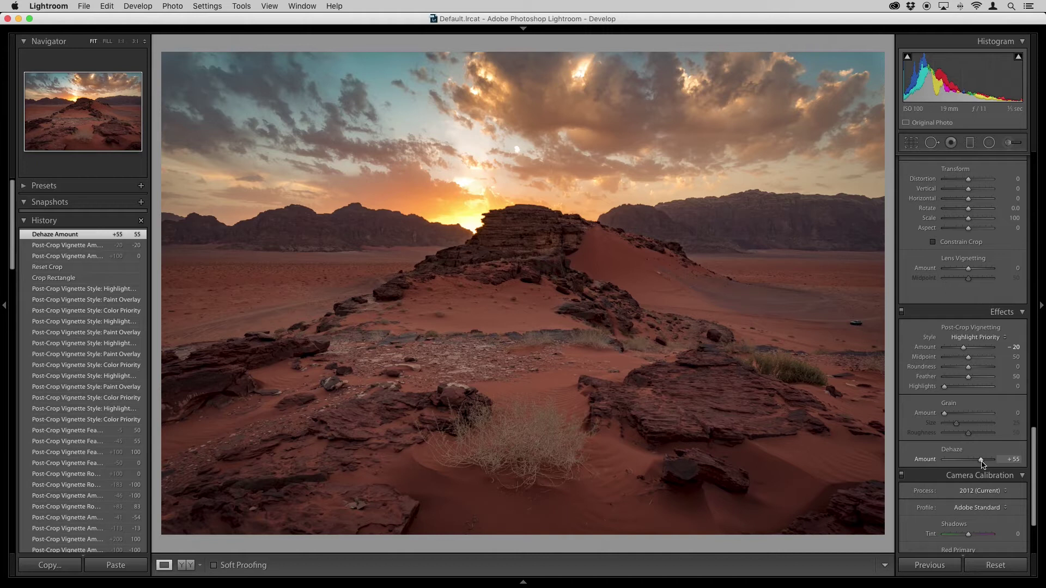
left_click_drag(984, 463, 999, 462)
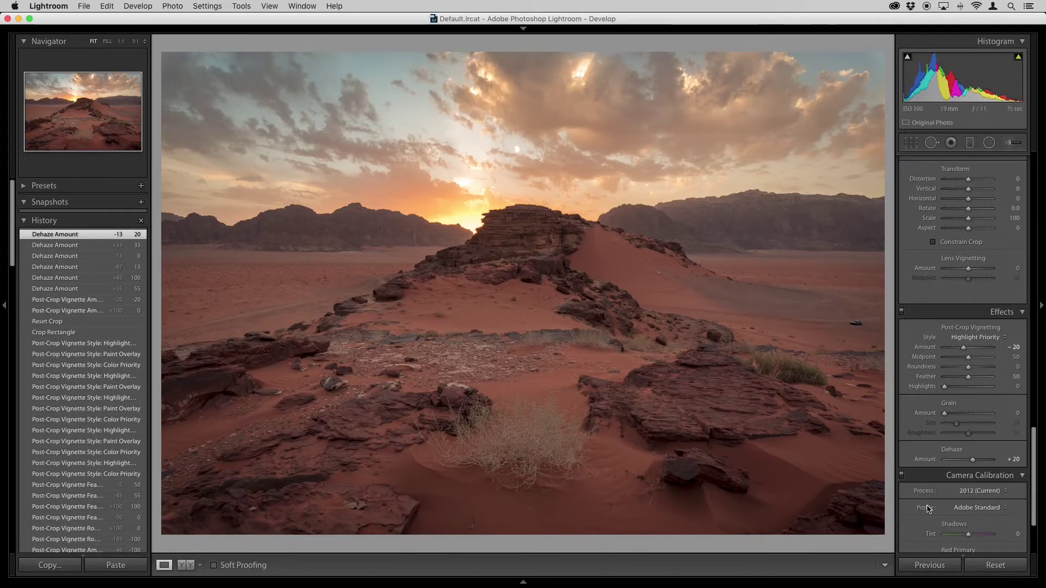
scroll(929, 508, "down", 5)
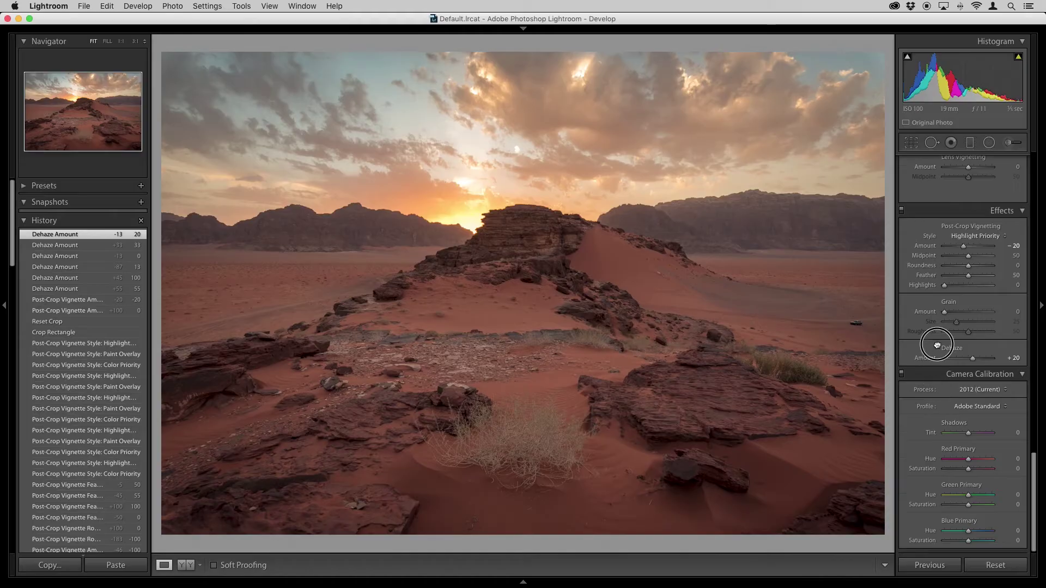
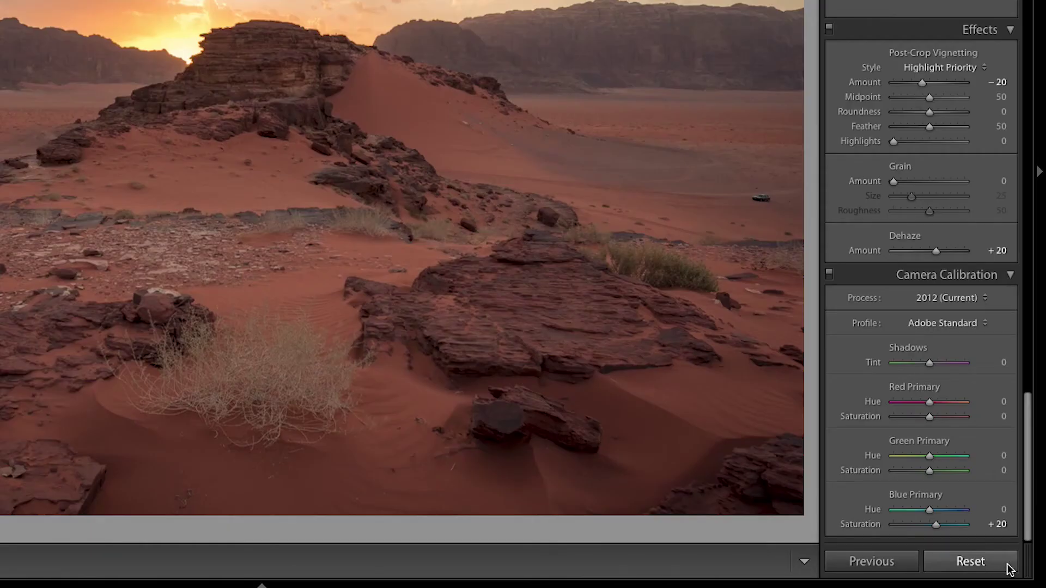
left_click(971, 562)
scroll(955, 321, "up", 10)
scroll(956, 320, "down", 15)
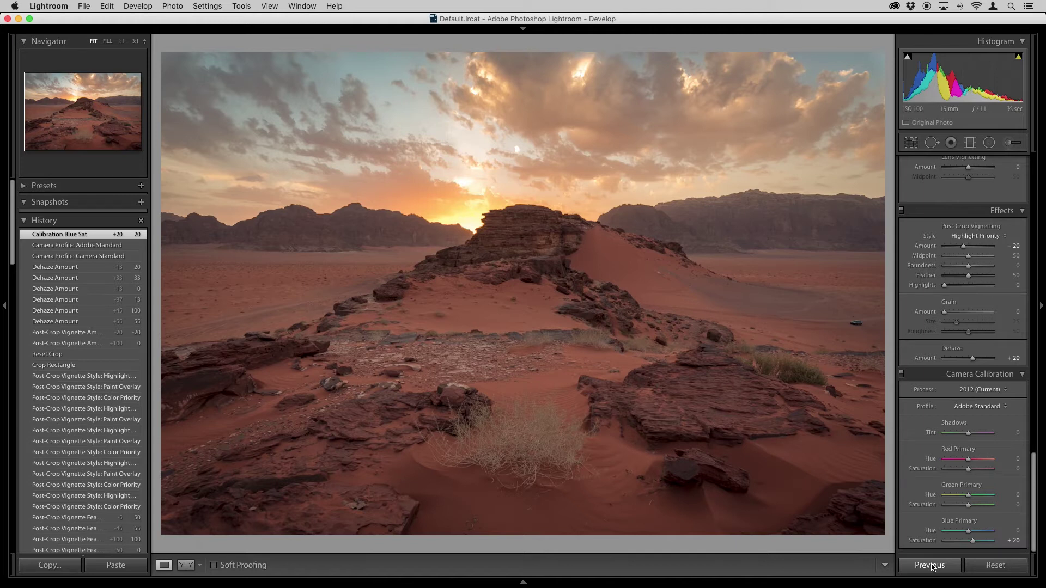
Step: Apply the previous photo's develop settings to the darker Jordan Trip-0034 photo and review the pasted adjustments
key("g")
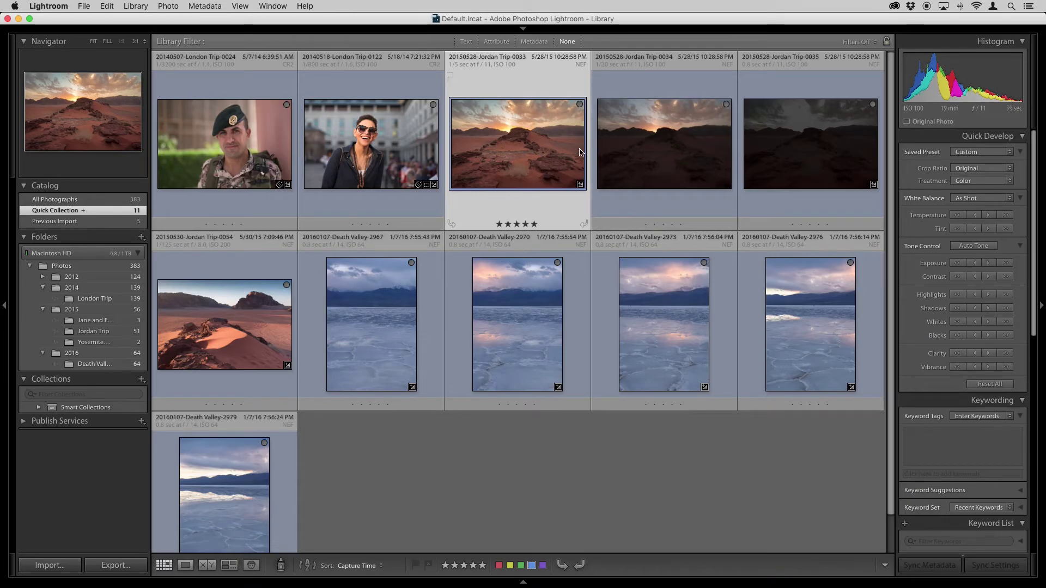
left_click(674, 150)
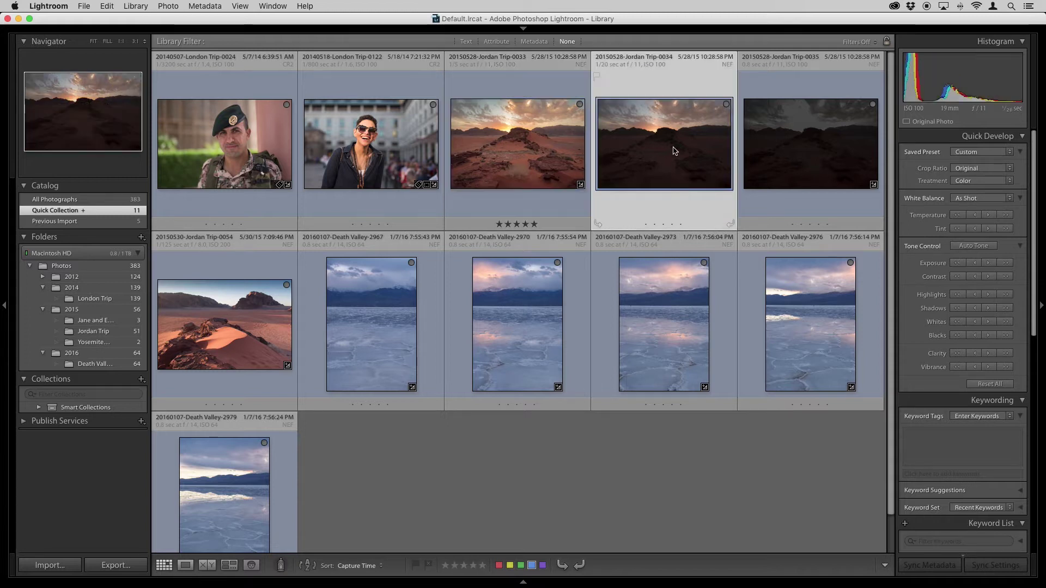
key("d")
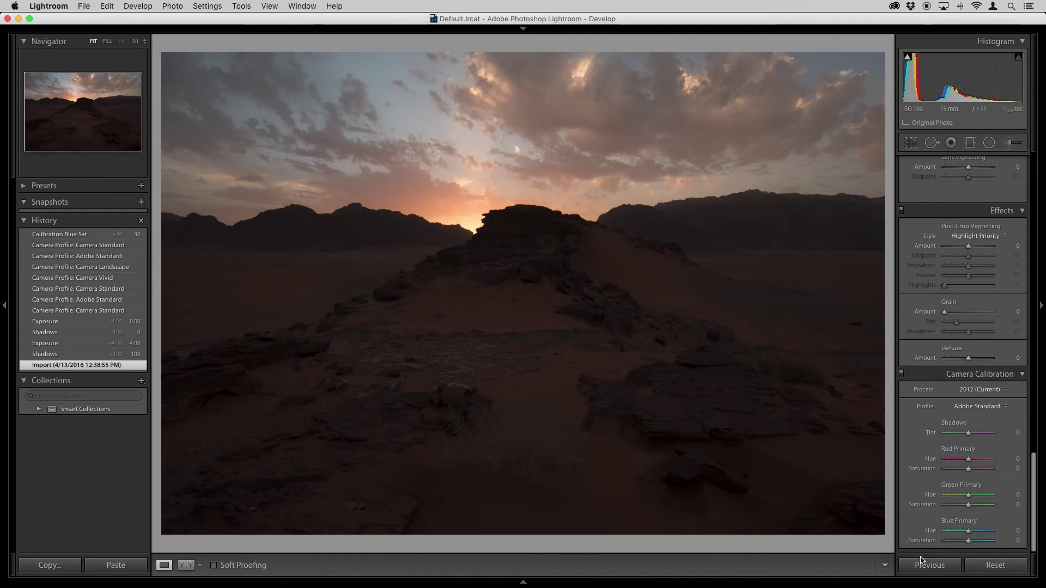
left_click(920, 564)
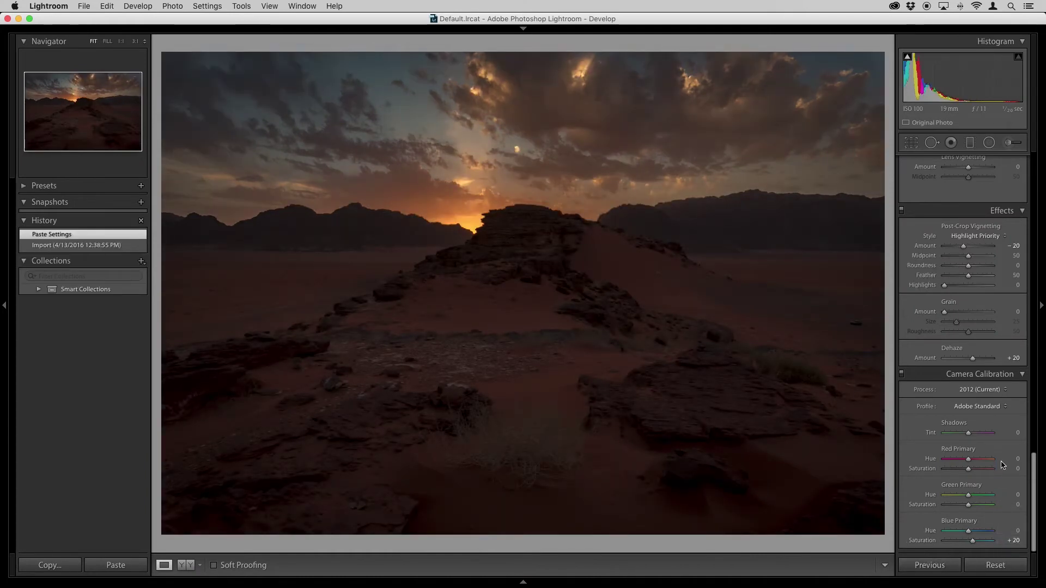
scroll(928, 406, "up", 15)
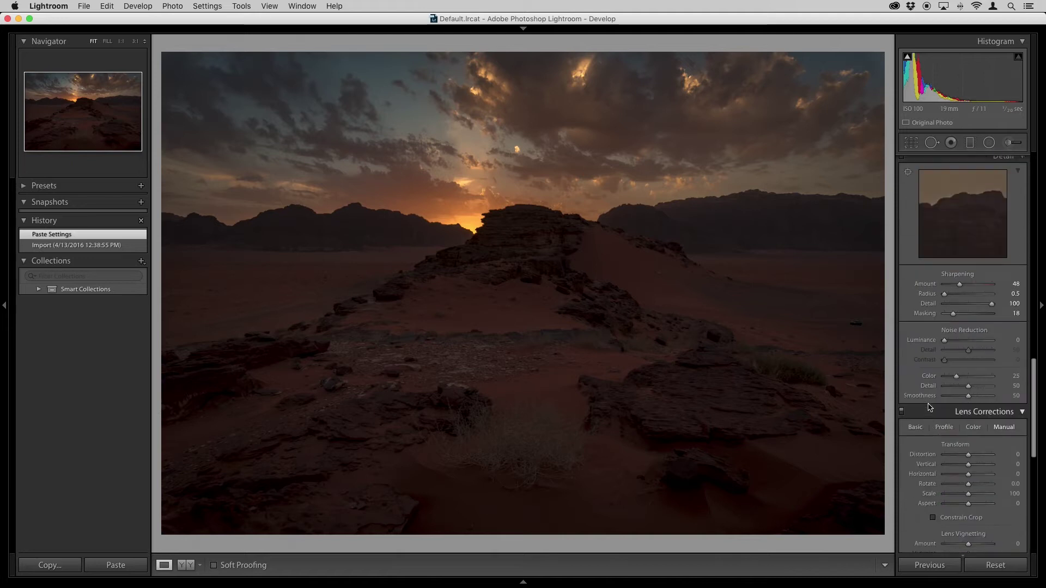
scroll(928, 404, "down", 15)
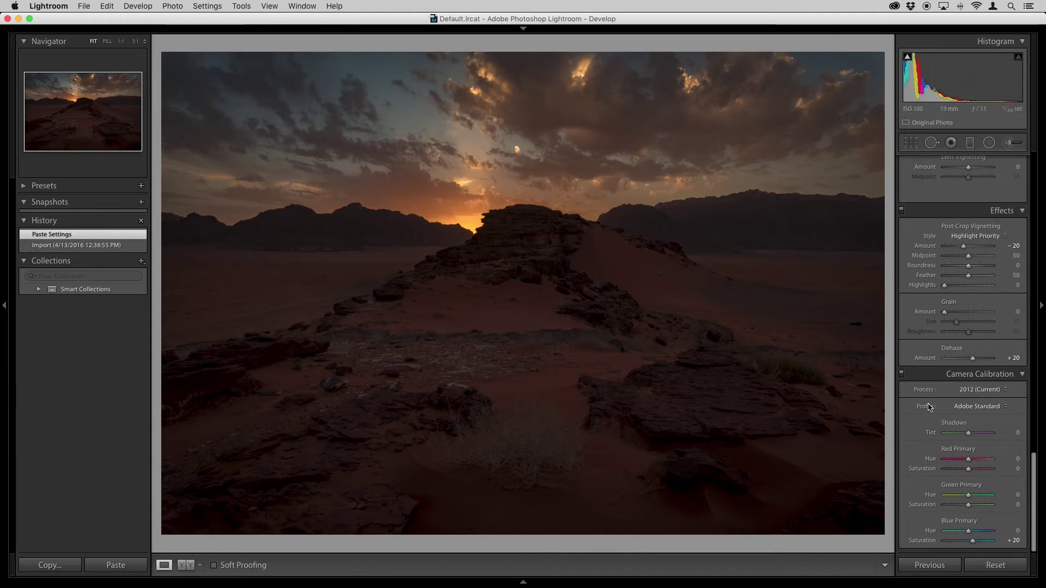
Step: Apply the previous photo's develop settings to the Death Valley-2970 photo and review its basic adjustments
key("g")
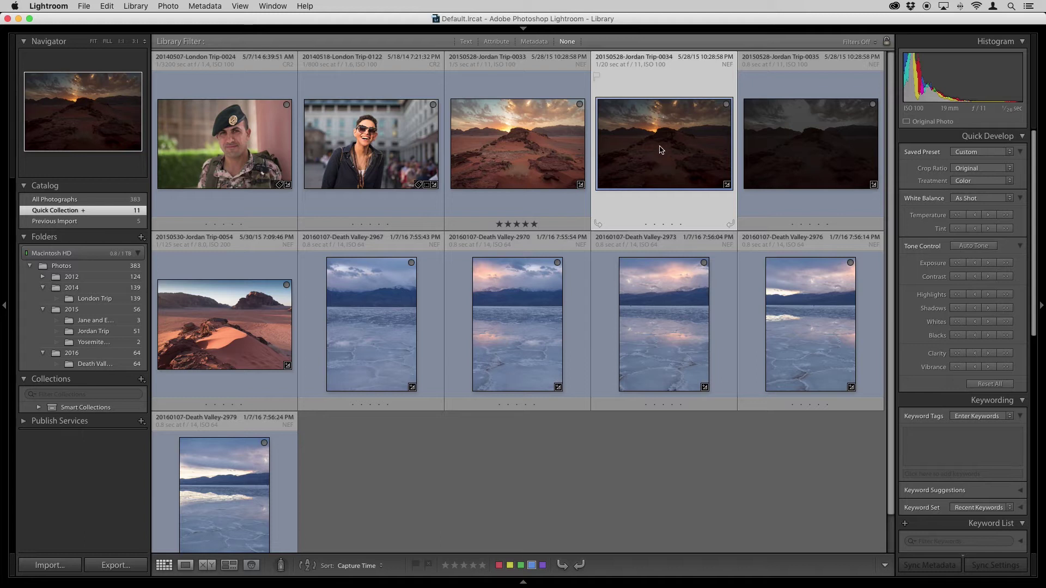
double_click(525, 331)
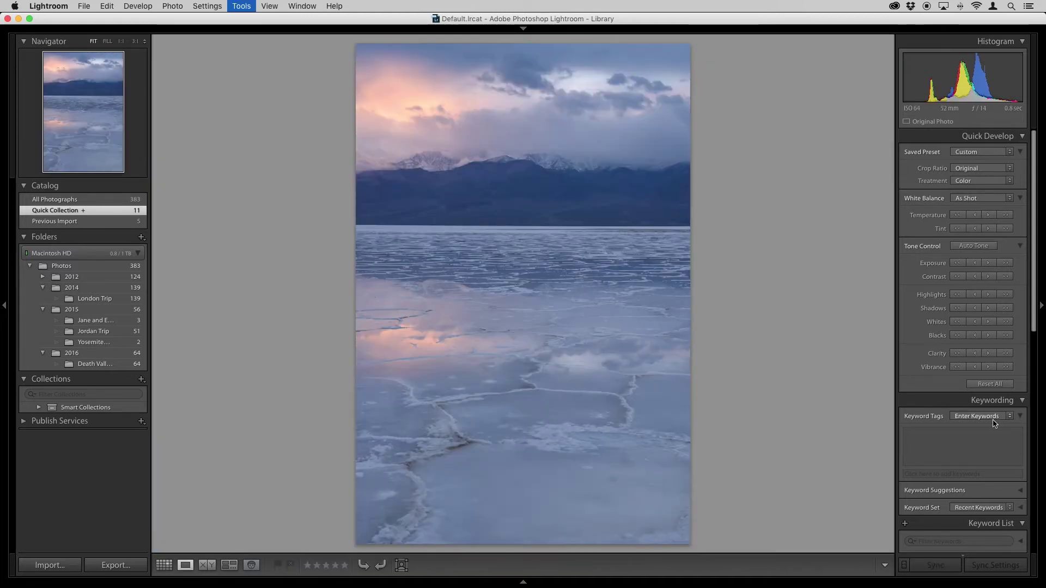
key("d")
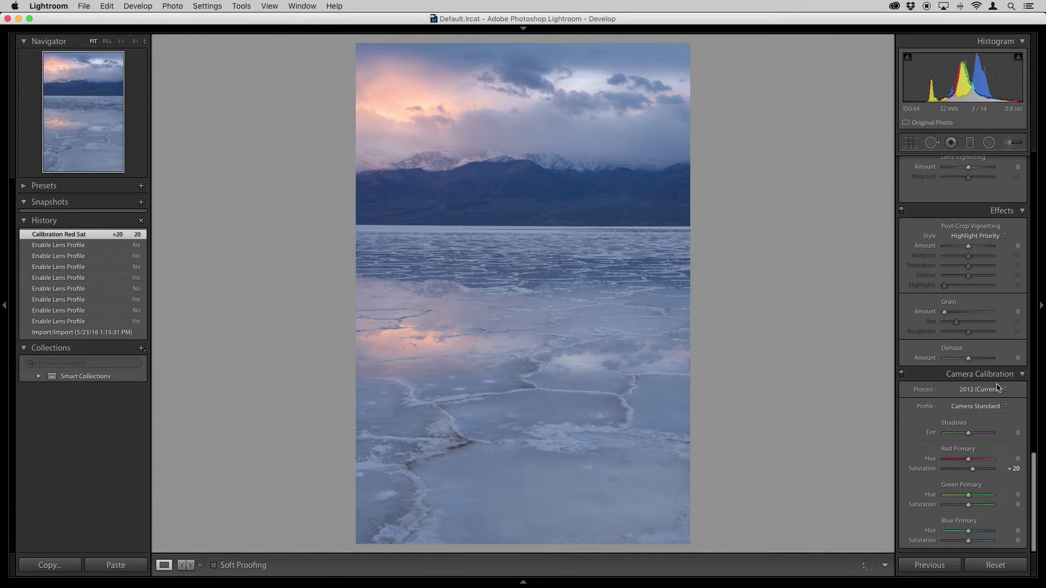
left_click(923, 565)
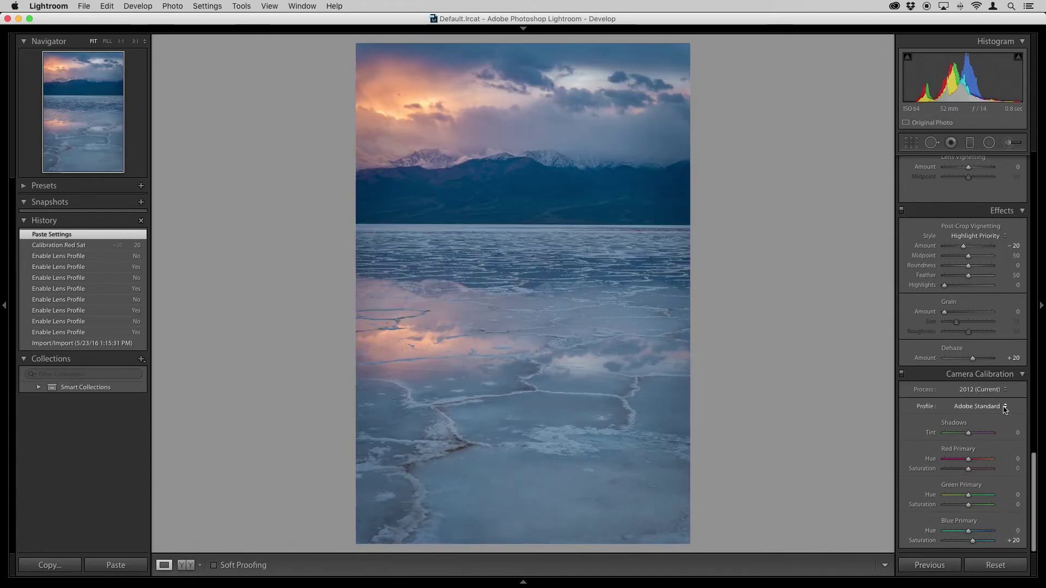
scroll(996, 294, "up", 20)
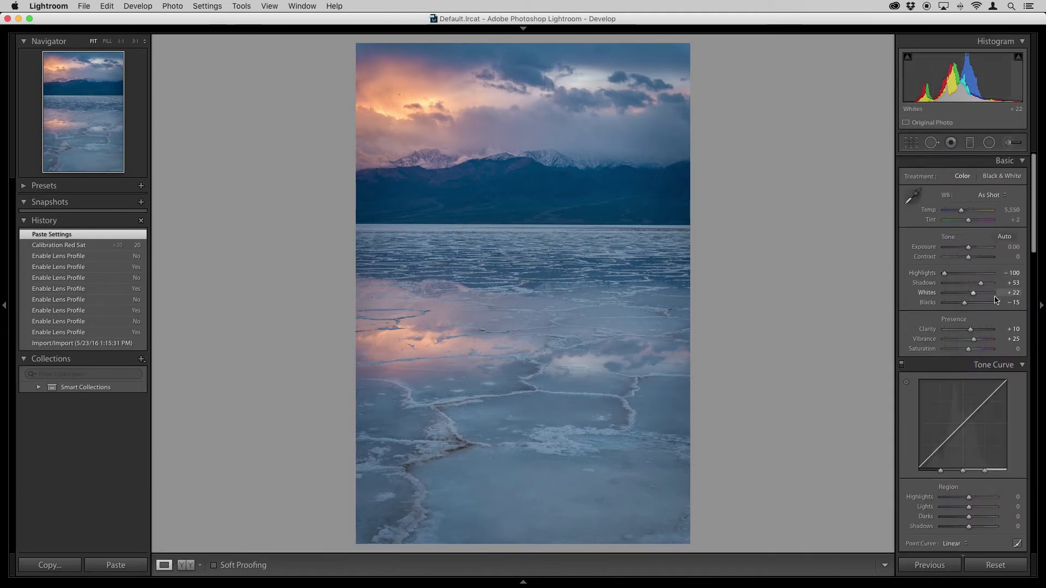
Step: Return to the photo grid and undo the settings pasted onto the Death Valley-2970 photo
key("g")
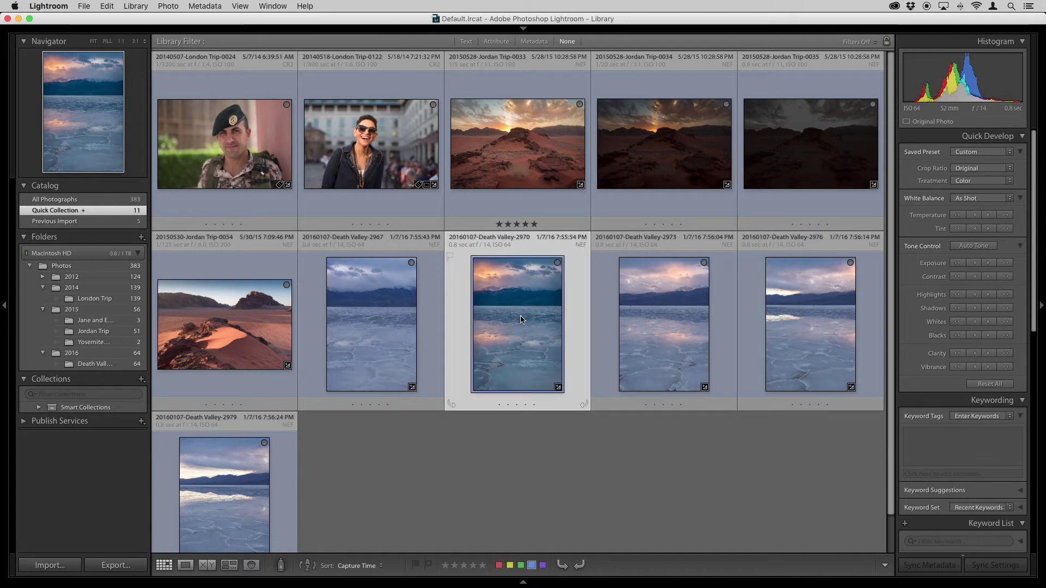
mouse_move(521, 320)
key("super+z")
key("super+z")
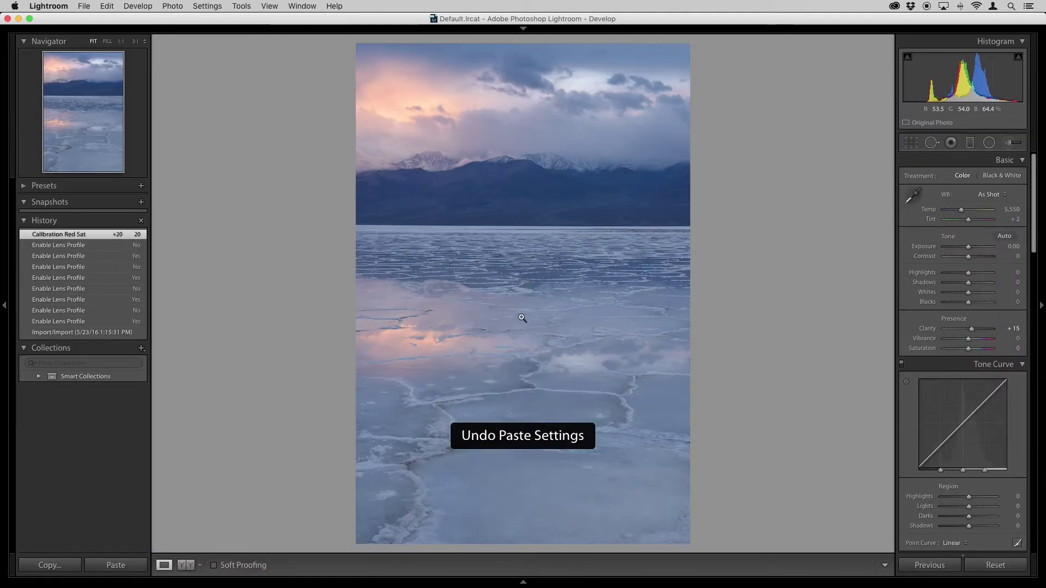
key("super+z")
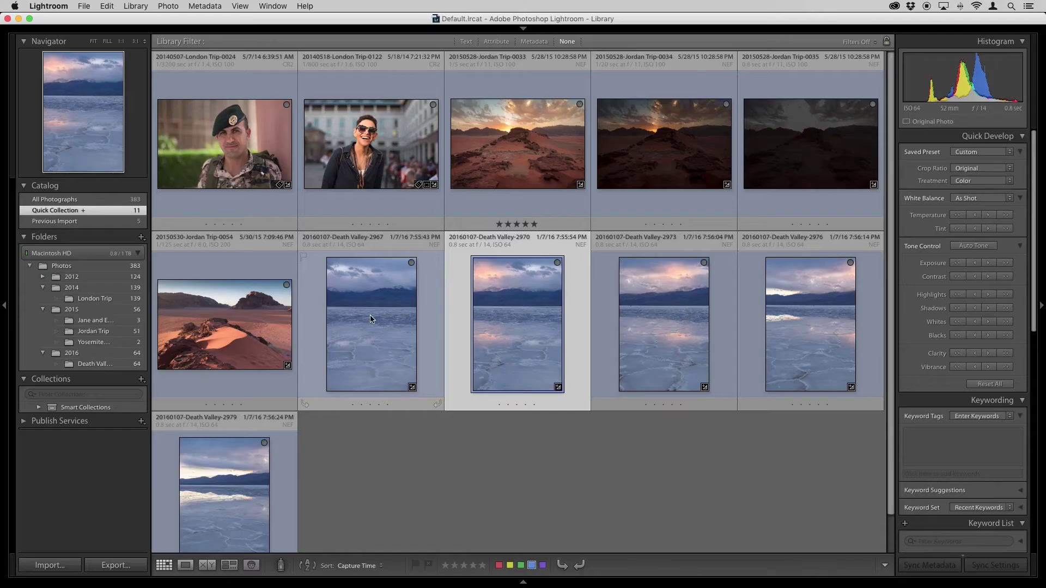
Step: Set the Death Valley-2967 photo's temperature to 7,164, highlights to -52 and shadows to -3
double_click(371, 318)
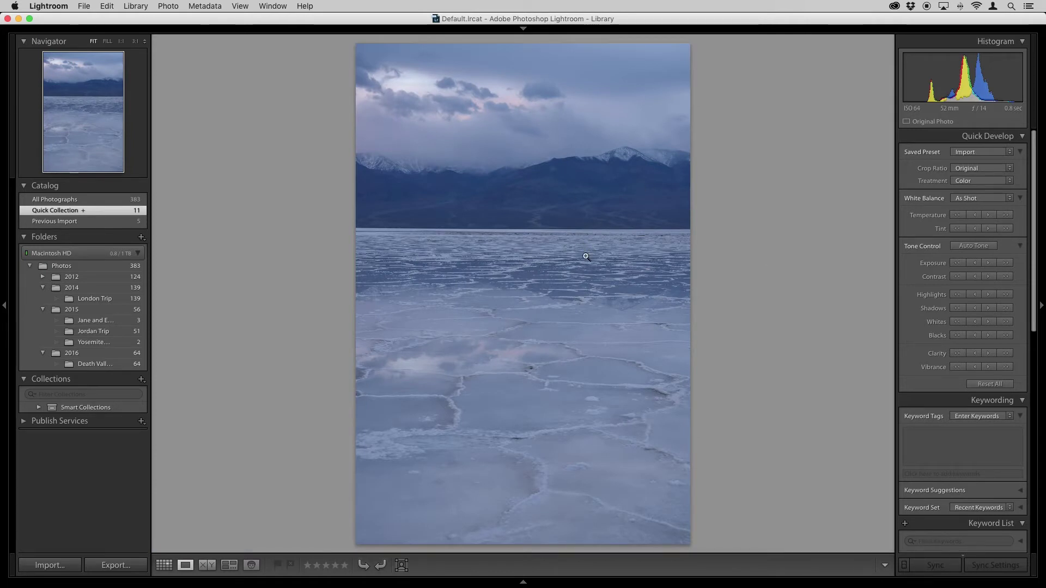
key("r")
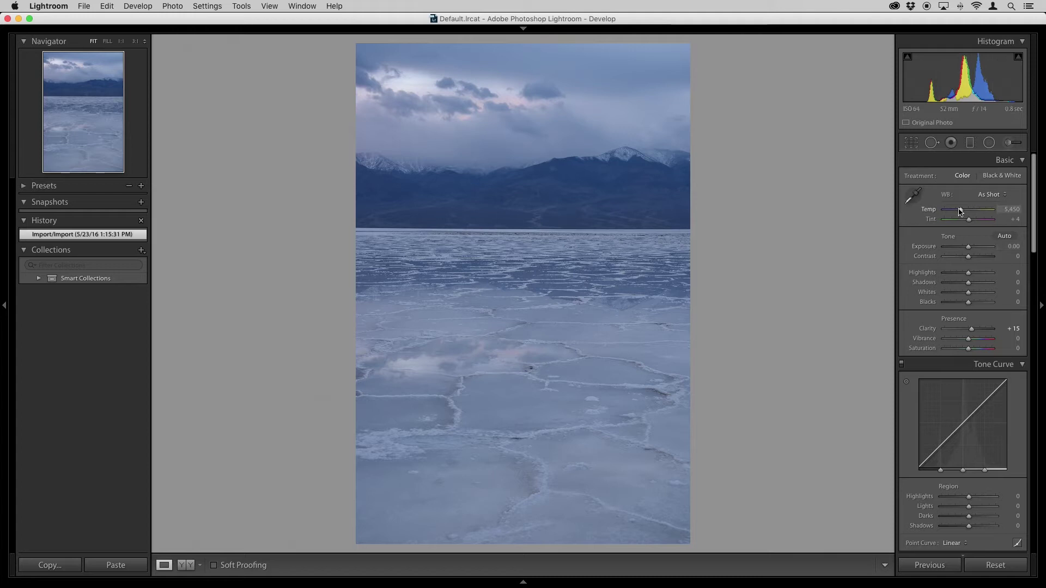
left_click_drag(961, 212, 969, 212)
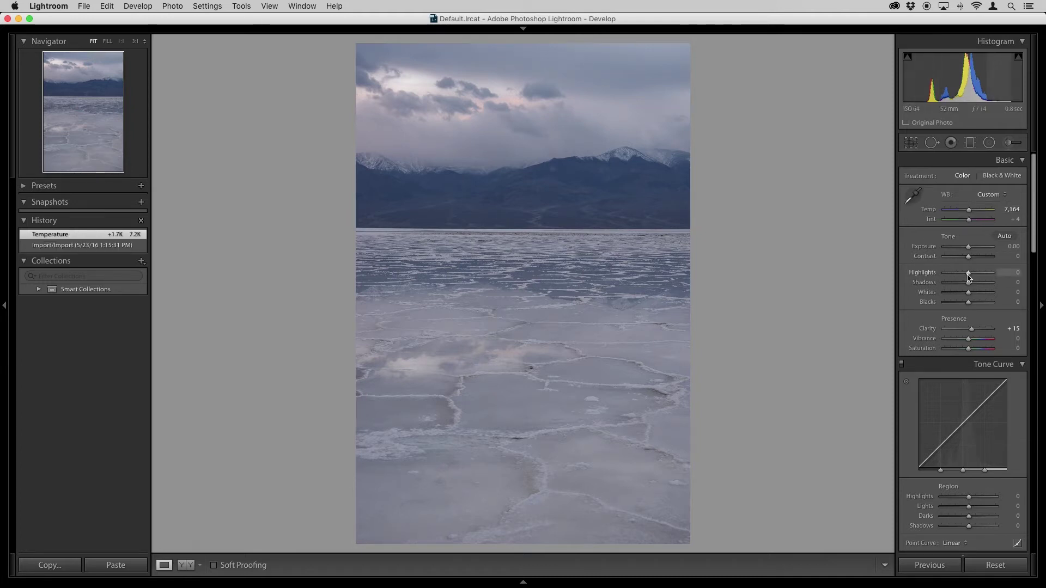
left_click_drag(969, 277, 958, 277)
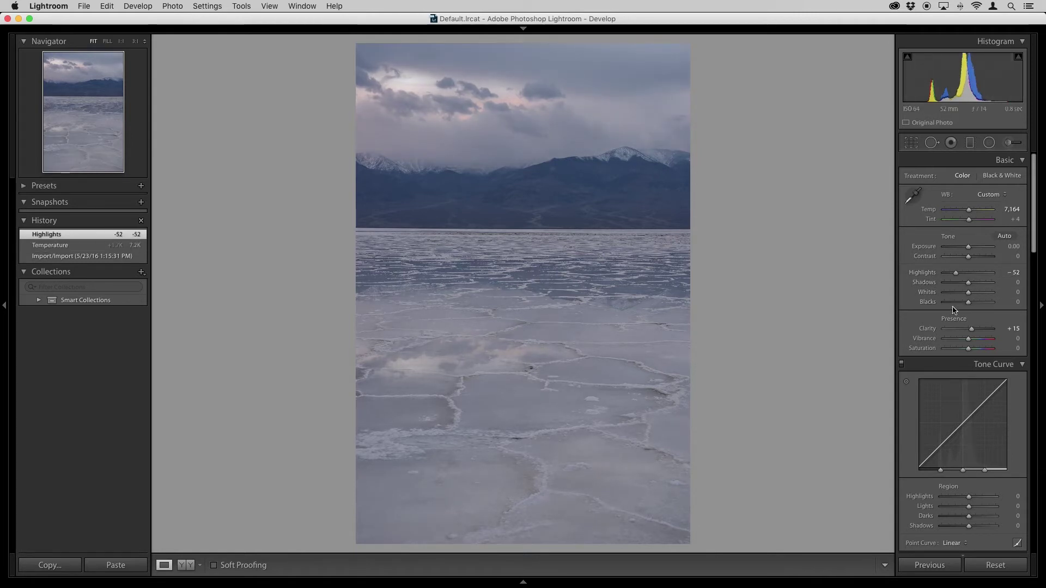
left_click_drag(970, 288, 968, 287)
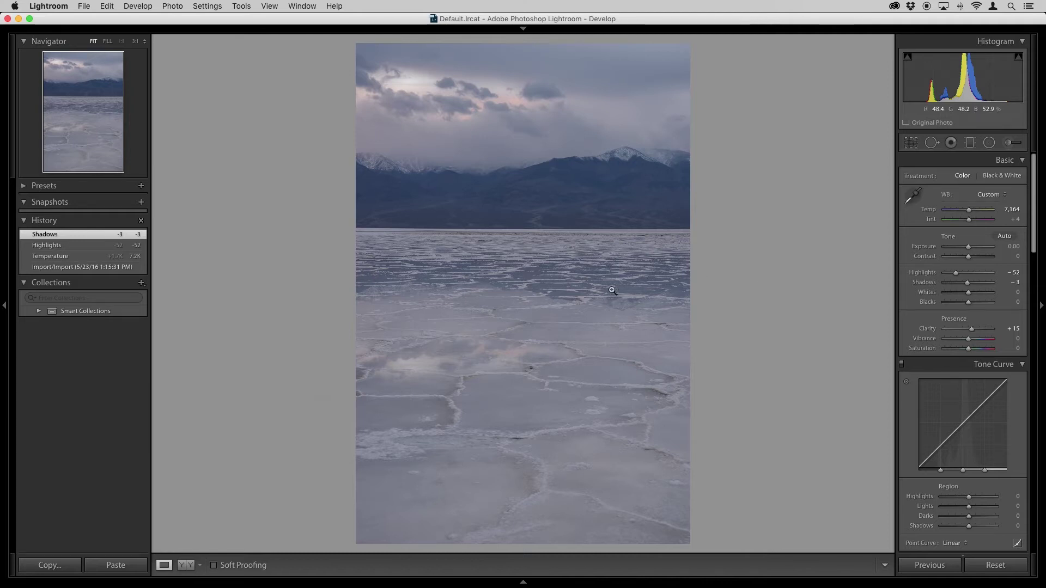
Step: Copy the develop settings of the Death Valley-2967 photo with every setting category included
key("g")
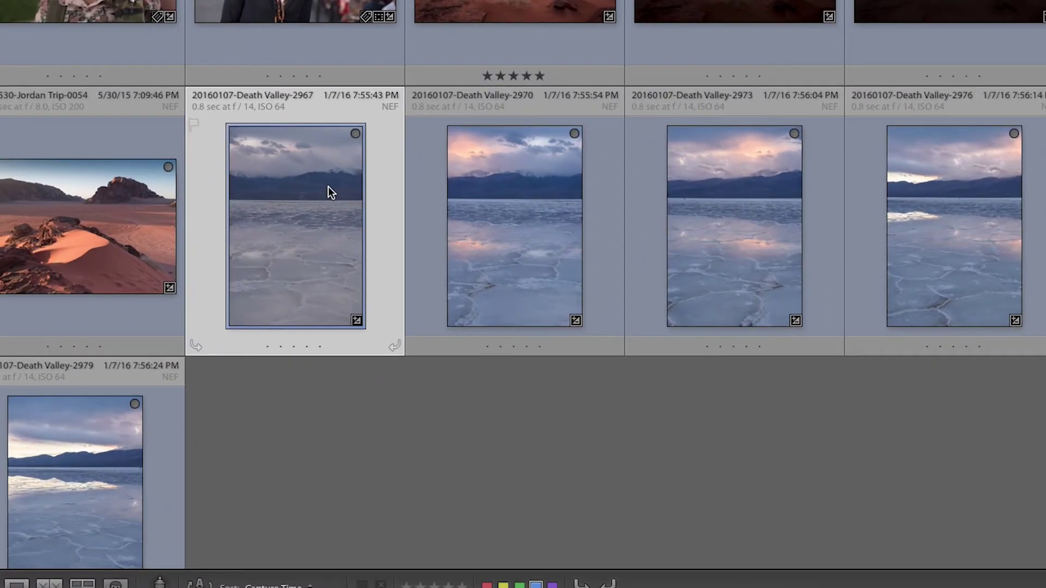
right_click(328, 187)
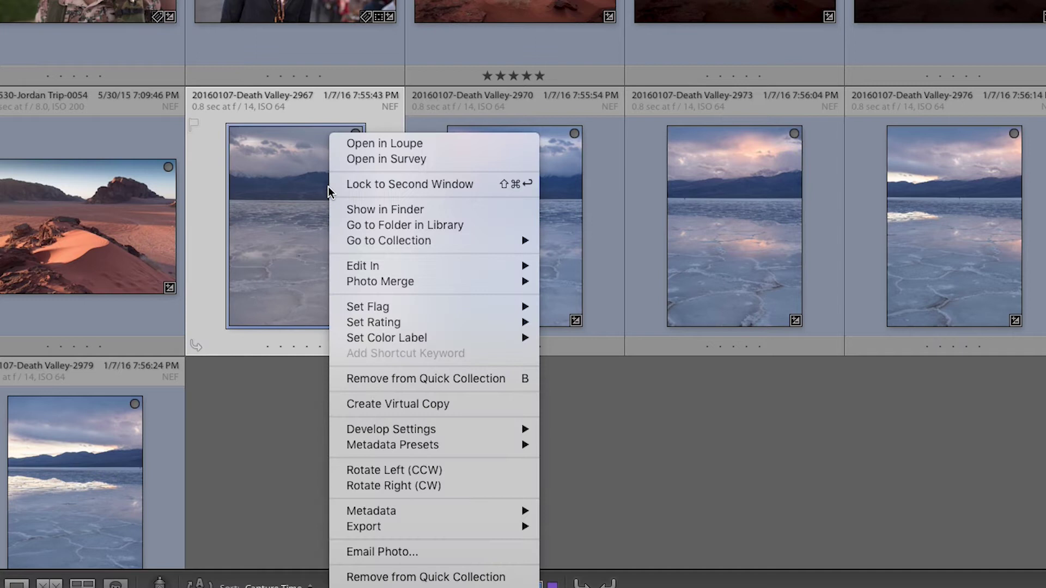
mouse_move(412, 261)
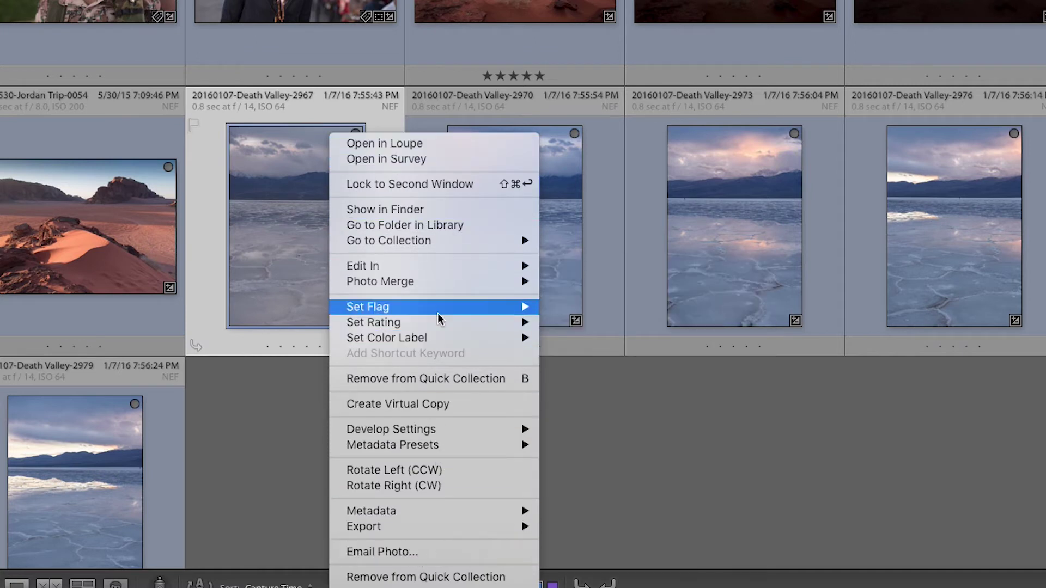
mouse_move(383, 428)
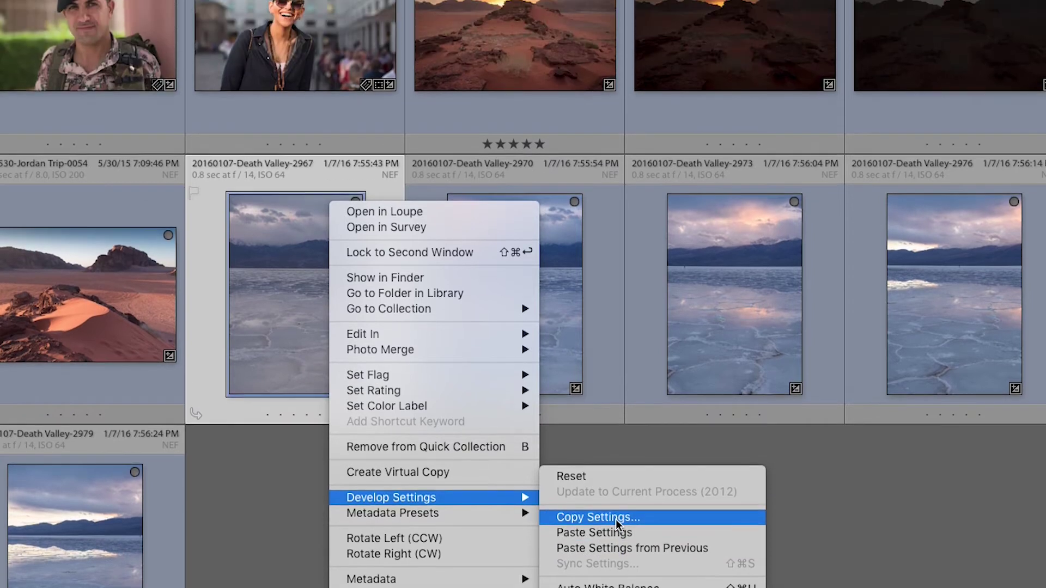
left_click(616, 450)
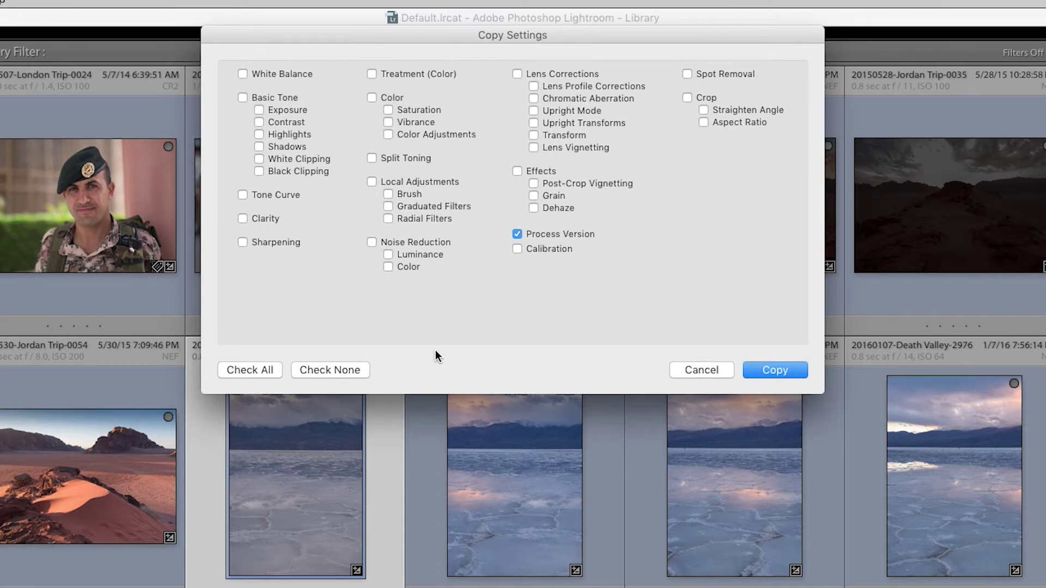
left_click(285, 70)
left_click(253, 97)
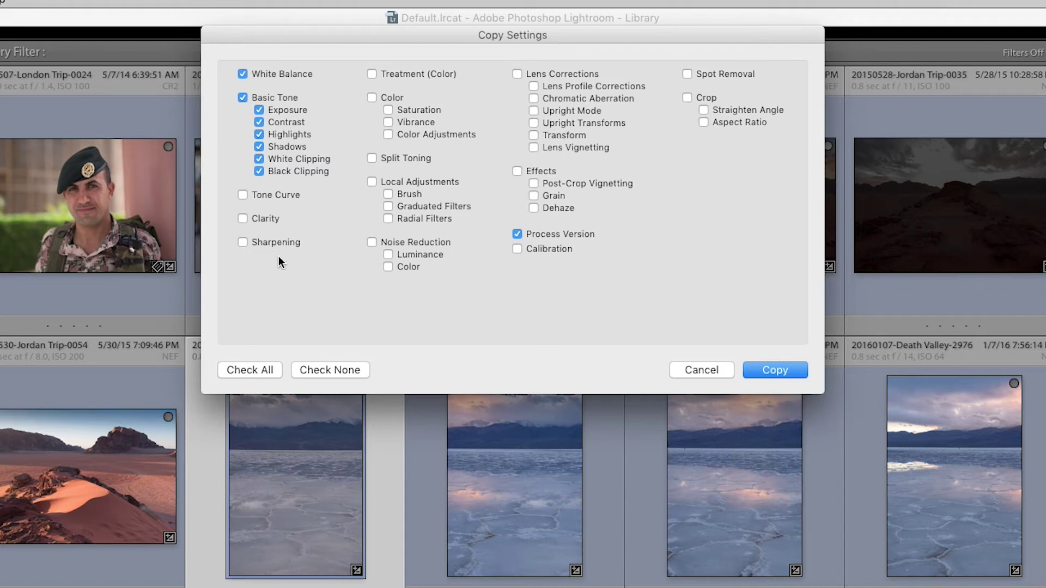
left_click(253, 371)
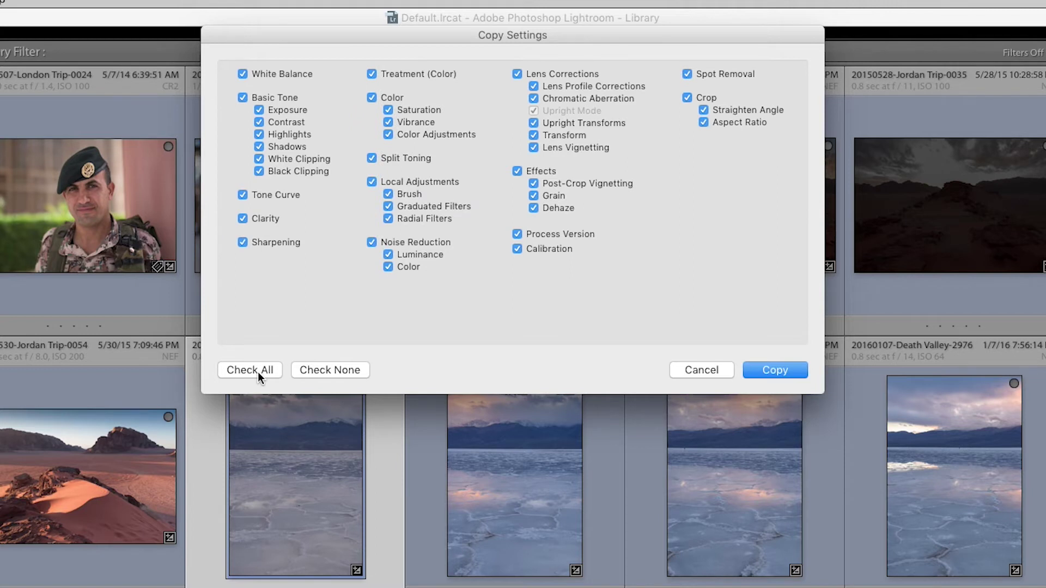
left_click(763, 369)
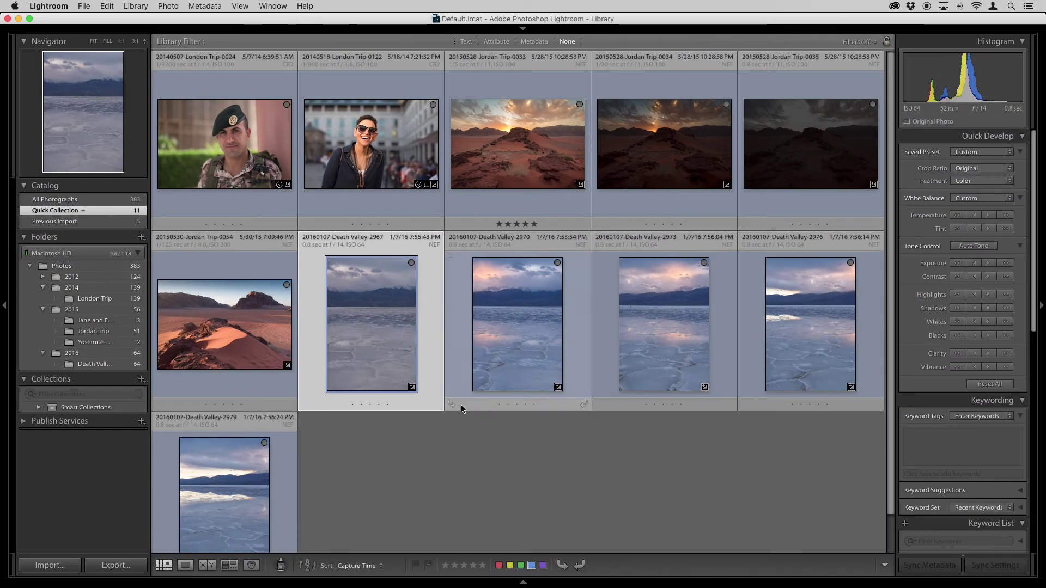
Step: Paste the copied develop settings onto the five photos from Death Valley-2967 to Death Valley-2979, and undo the paste
left_click(448, 423)
left_click(407, 359)
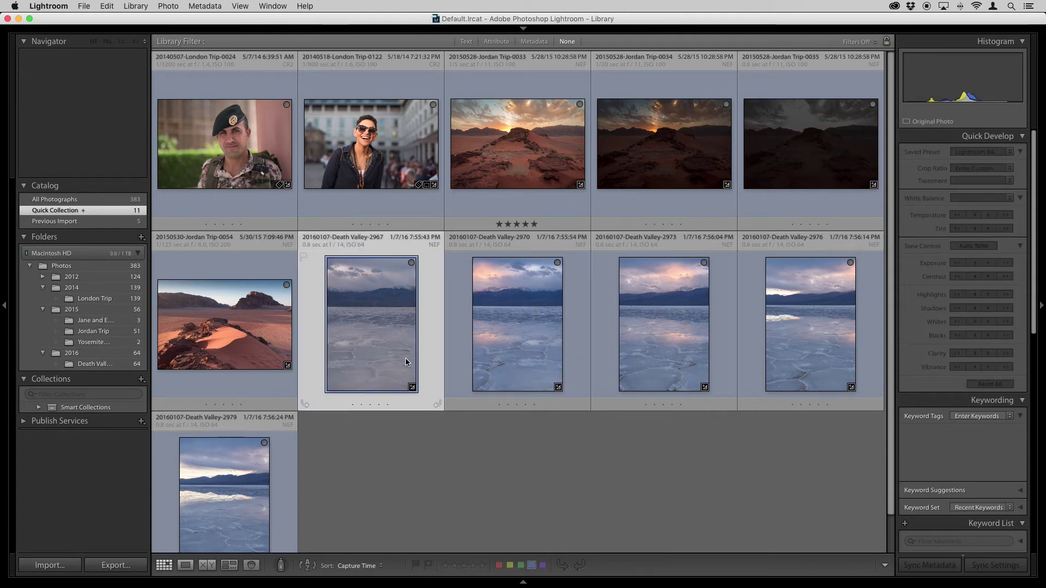
left_click(241, 488, "shift")
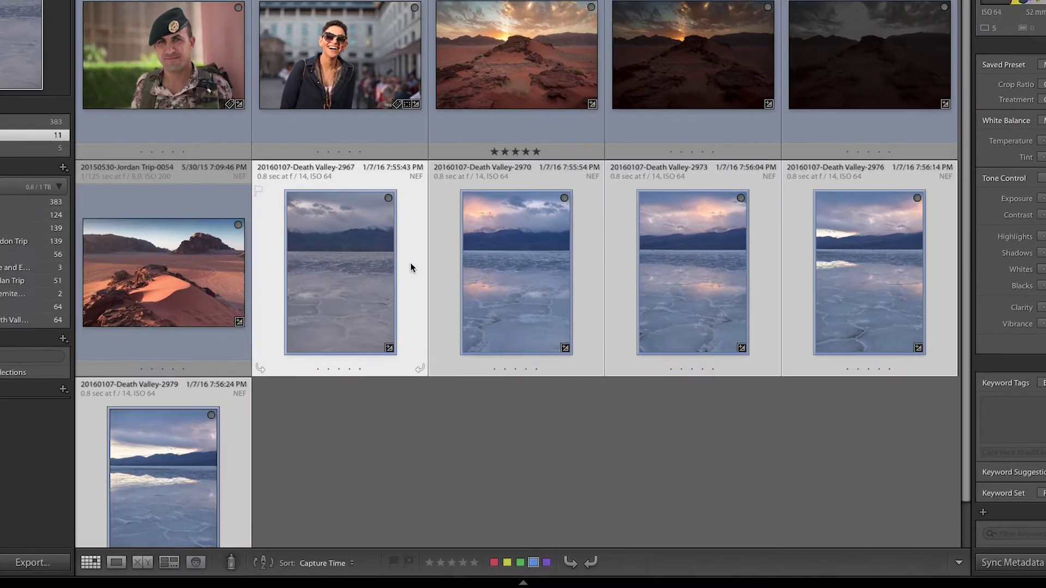
right_click(430, 316)
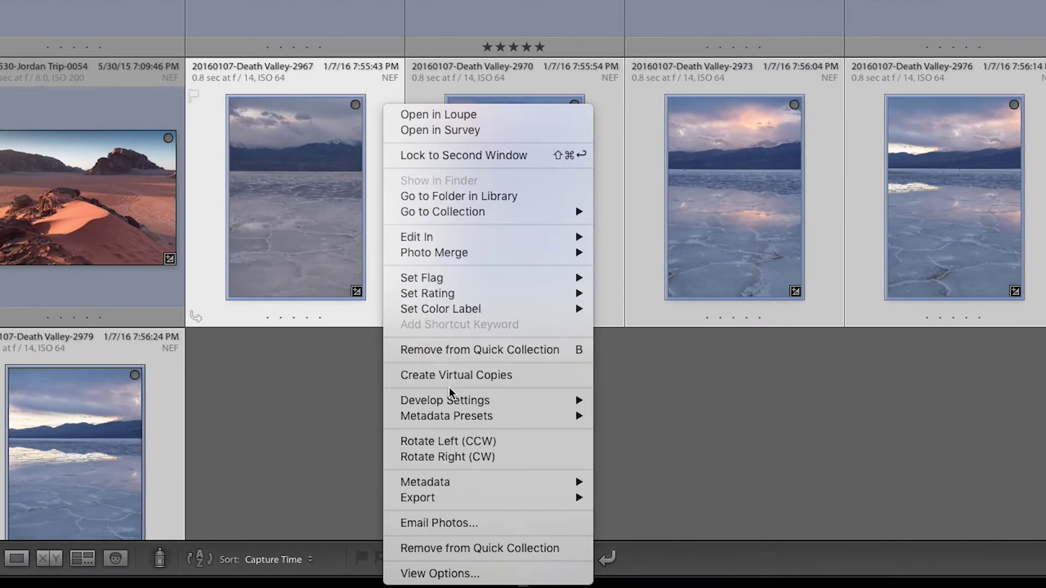
mouse_move(452, 401)
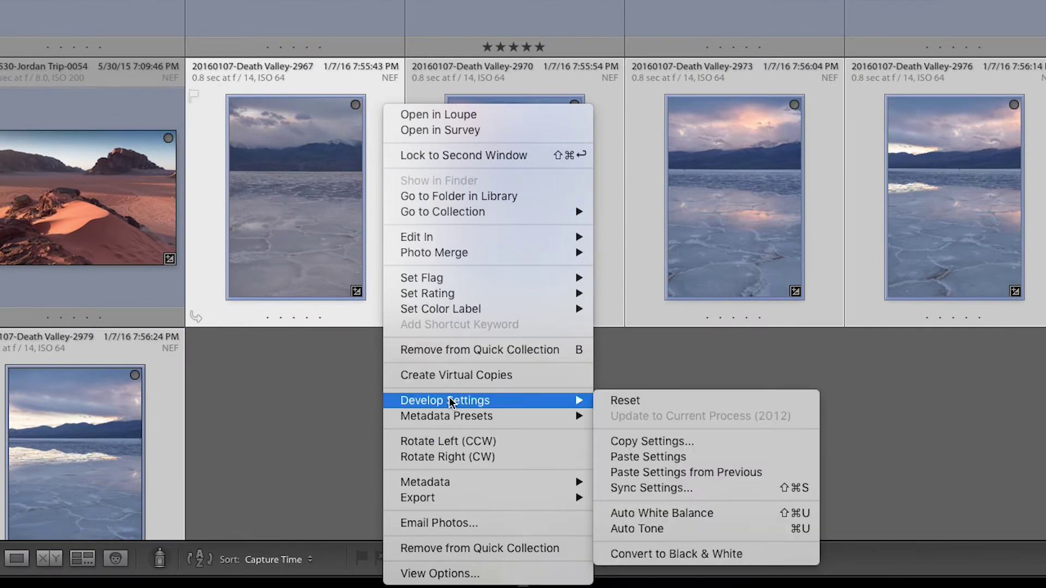
left_click(683, 459)
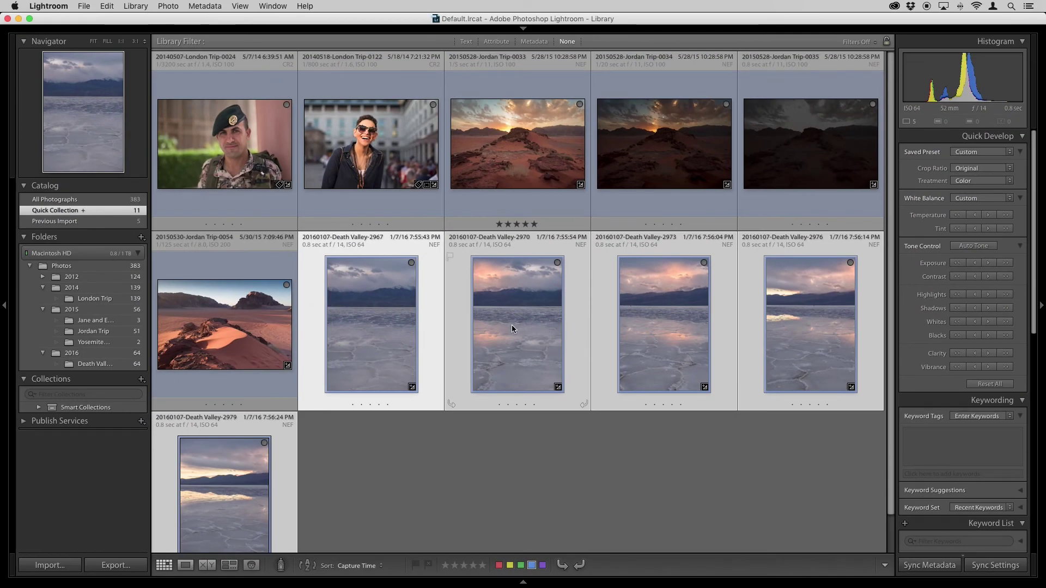
key("super+z")
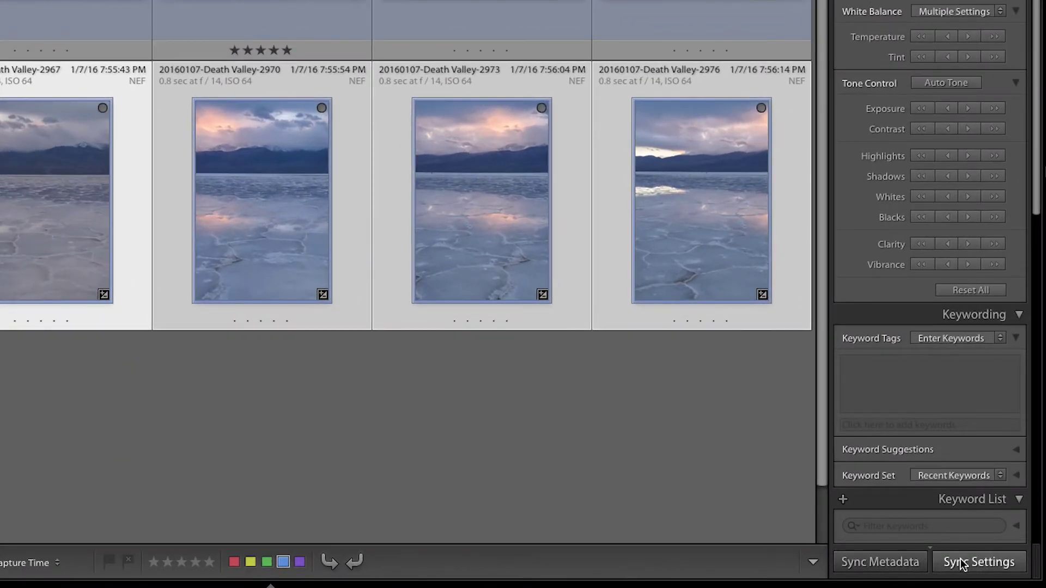
Step: Synchronize every develop setting category from the Death Valley-2967 photo to the other selected Death Valley photos, and undo the synchronization
left_click(965, 566)
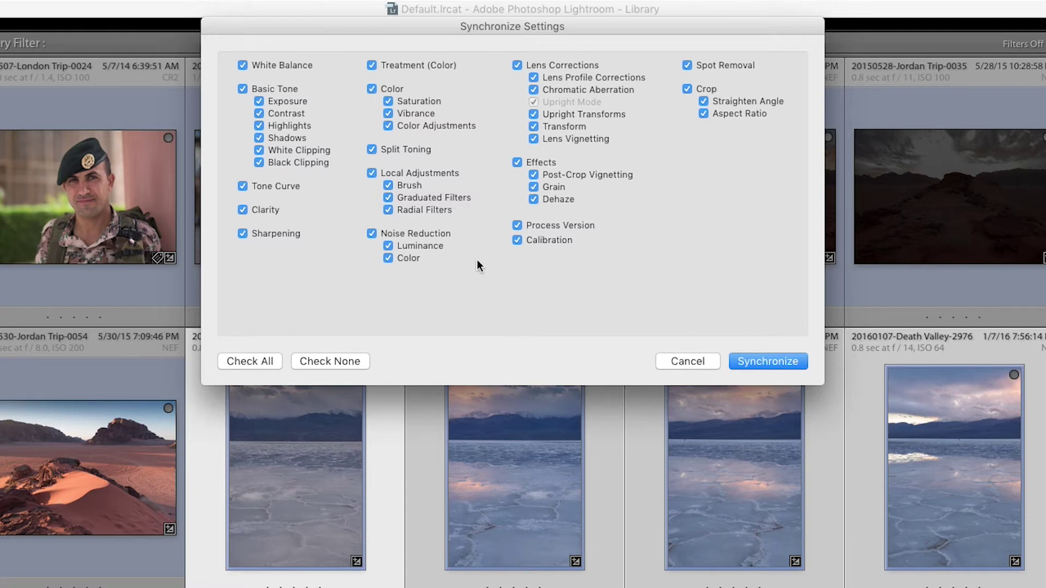
left_click(795, 362)
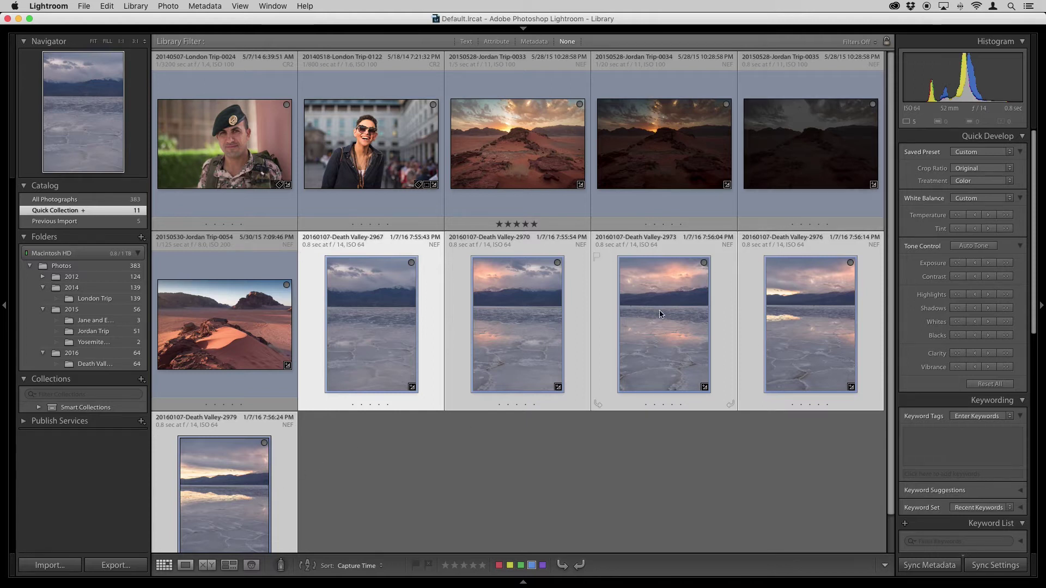
mouse_move(660, 310)
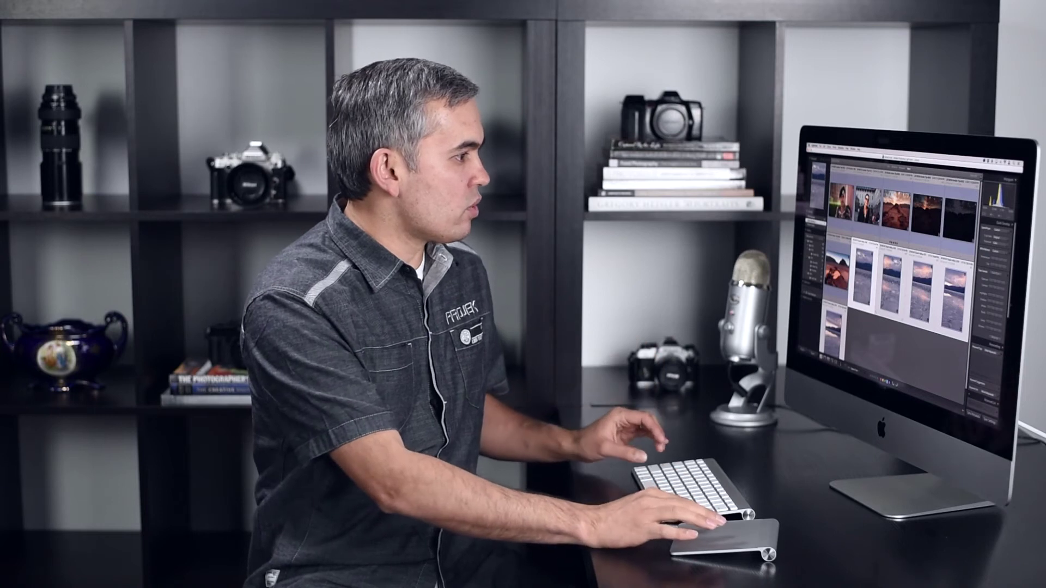
key("super+z")
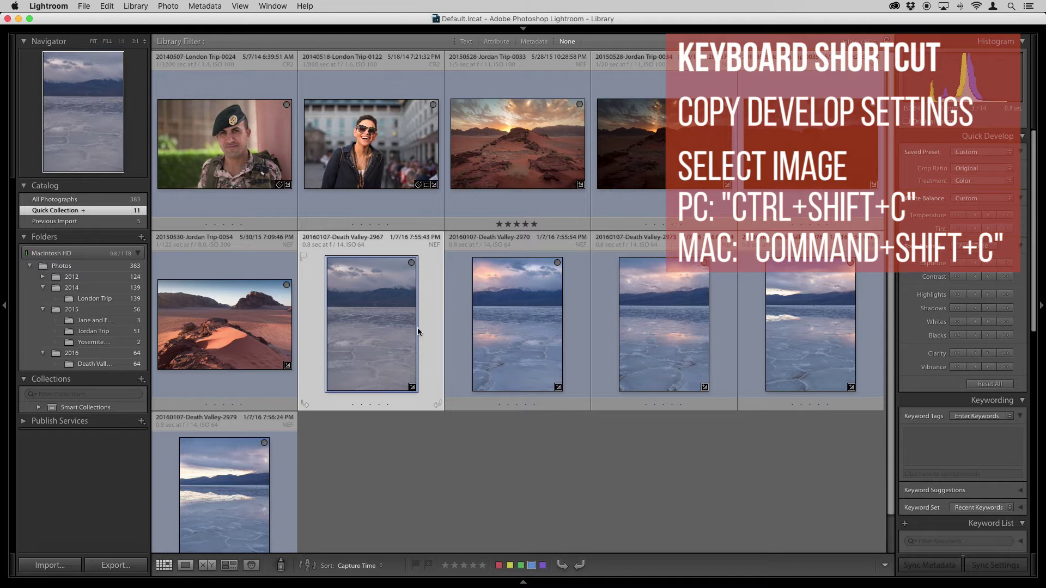
Step: Copy all develop settings from the Death Valley-2967 photo and paste them onto the five photos from 2967 to 2979
key("super+shift+c")
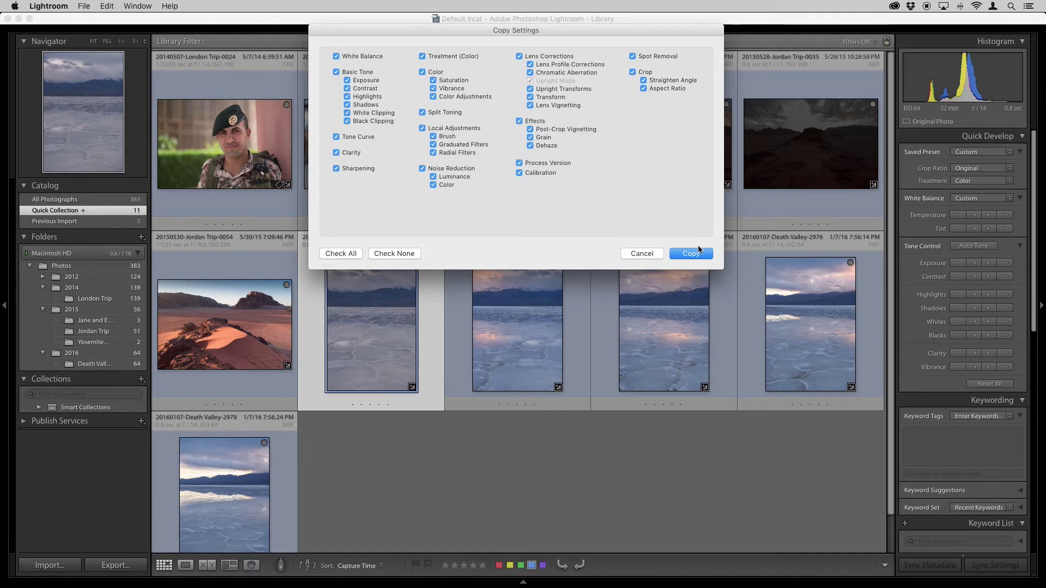
left_click(685, 254)
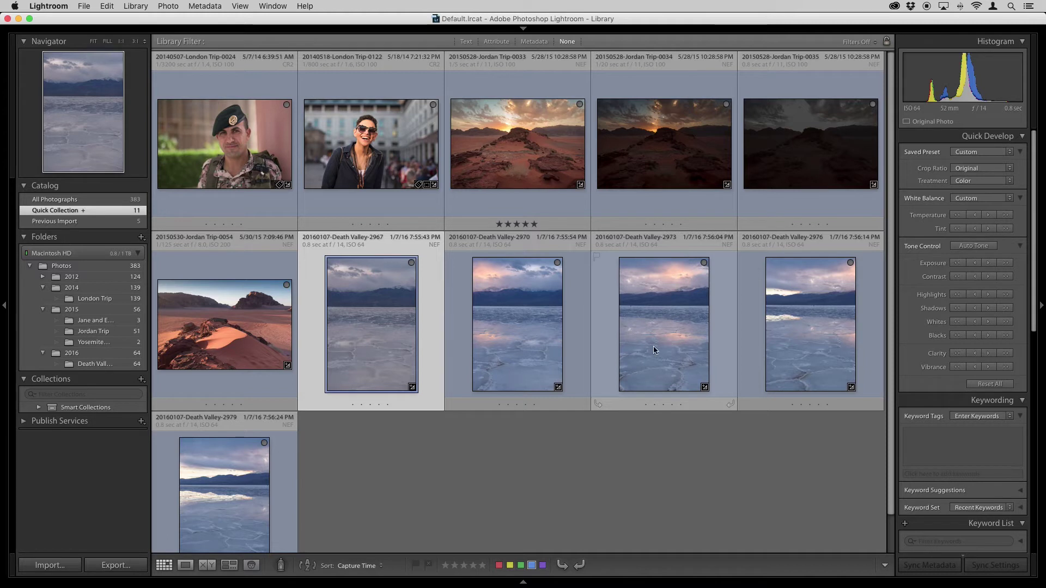
left_click(259, 495, "shift")
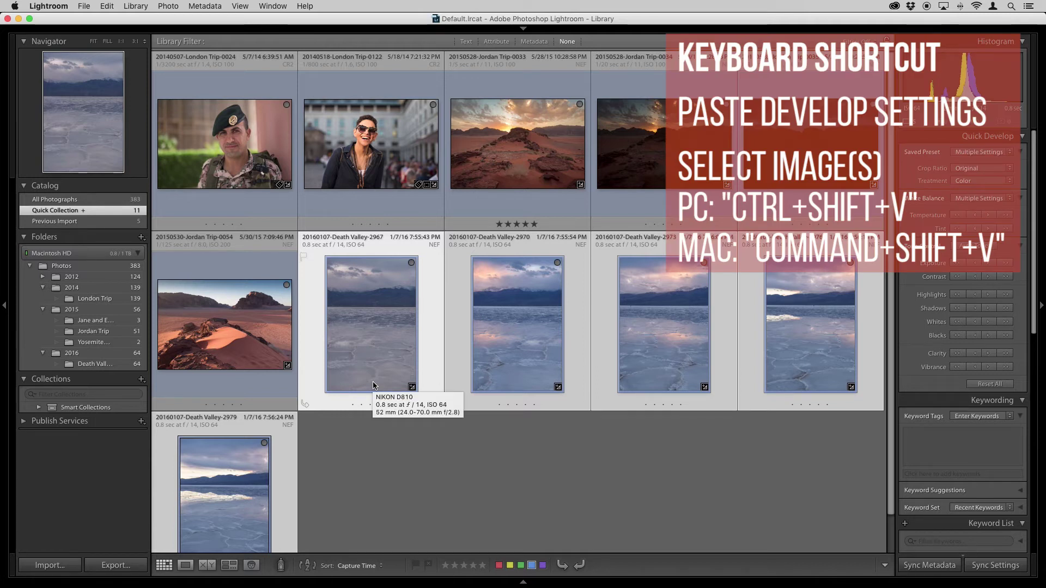
key("super+shift+v")
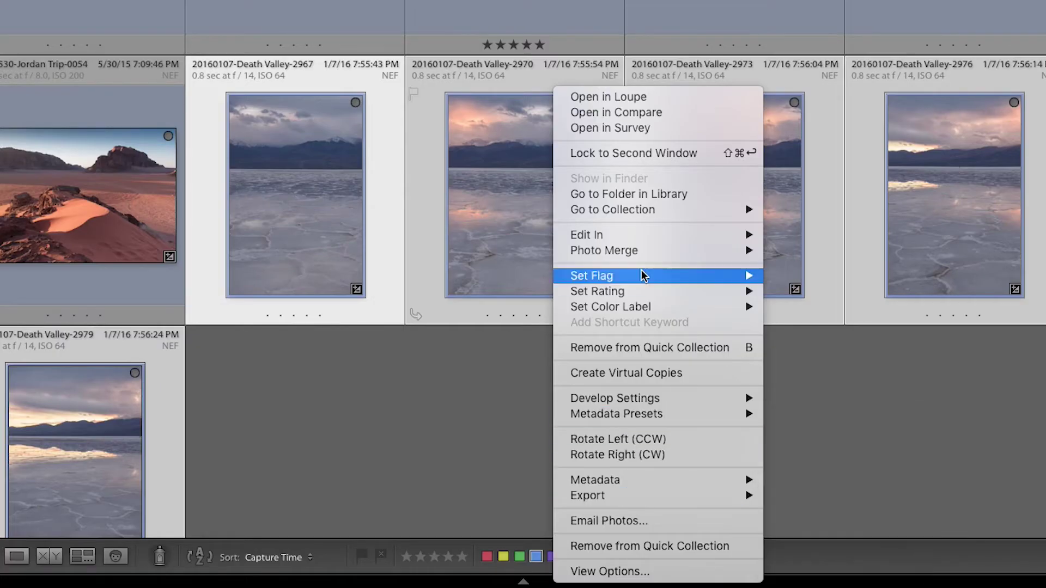
mouse_move(628, 420)
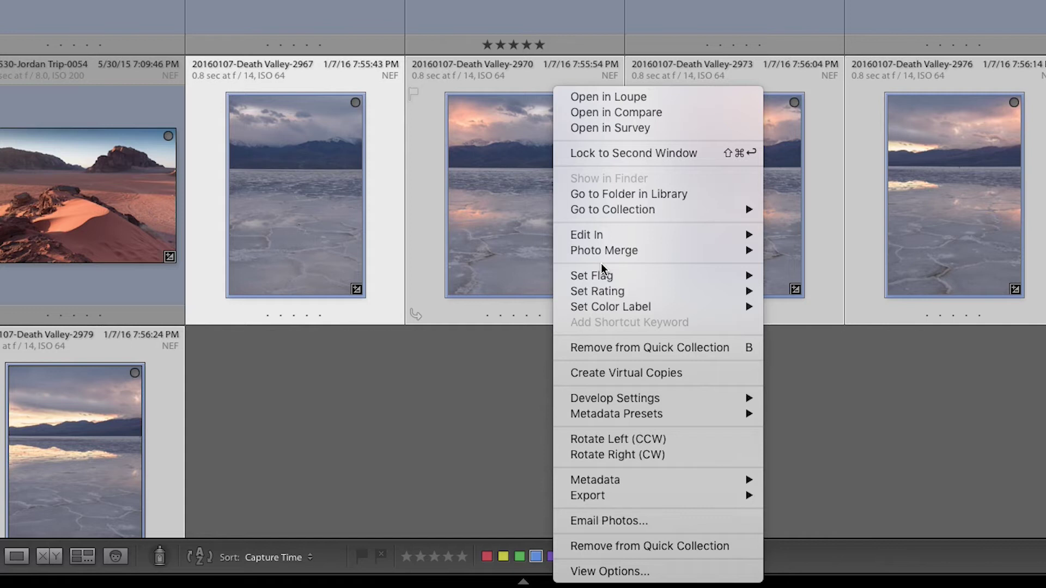
mouse_move(623, 305)
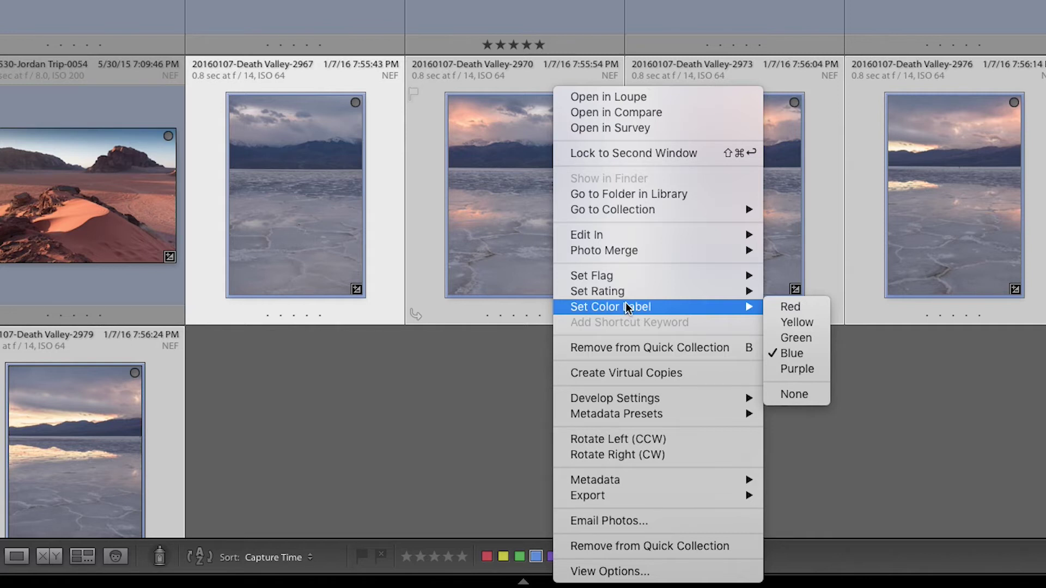
mouse_move(613, 238)
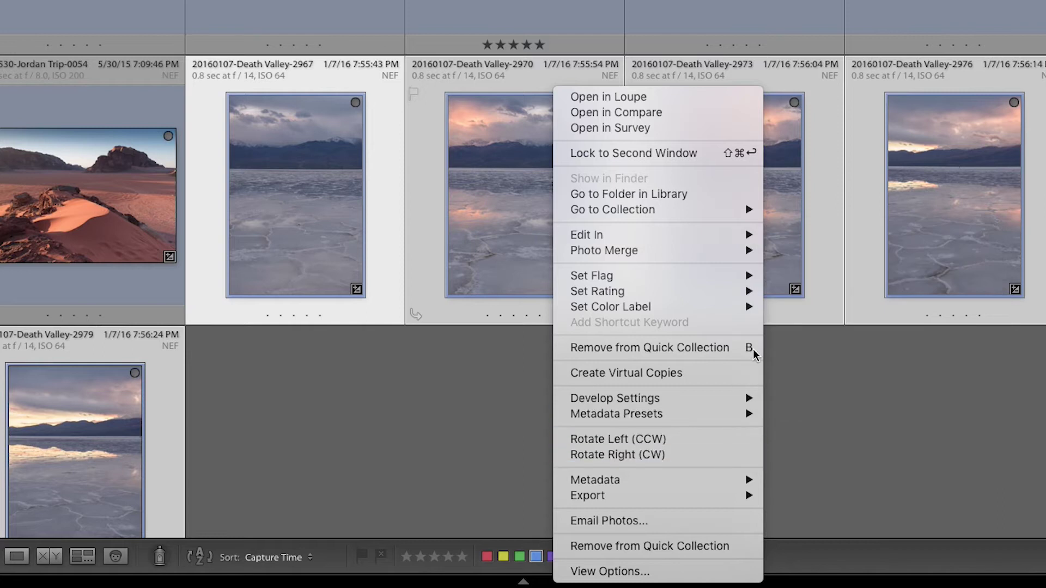
mouse_move(684, 422)
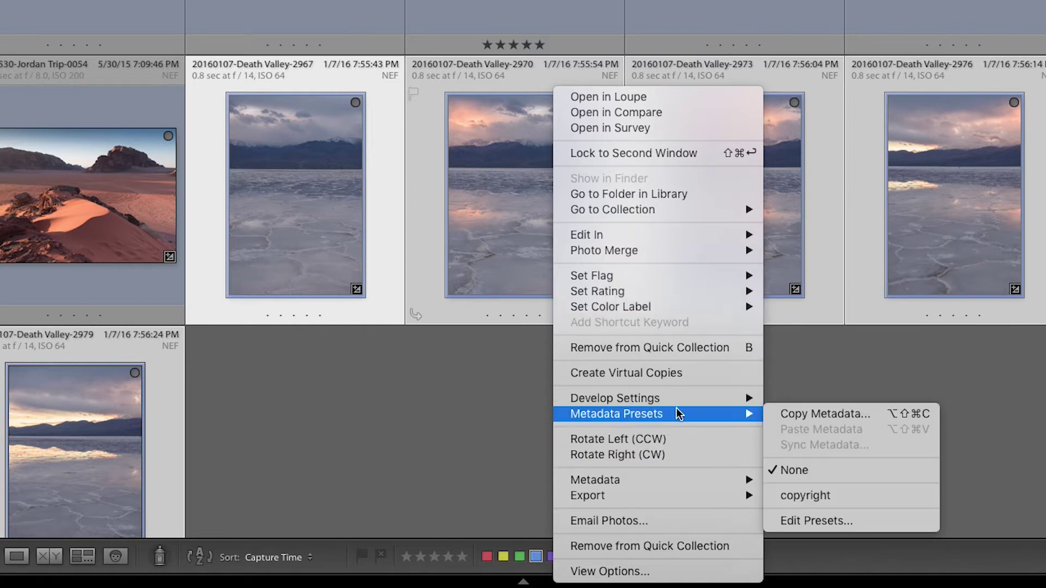
mouse_move(670, 293)
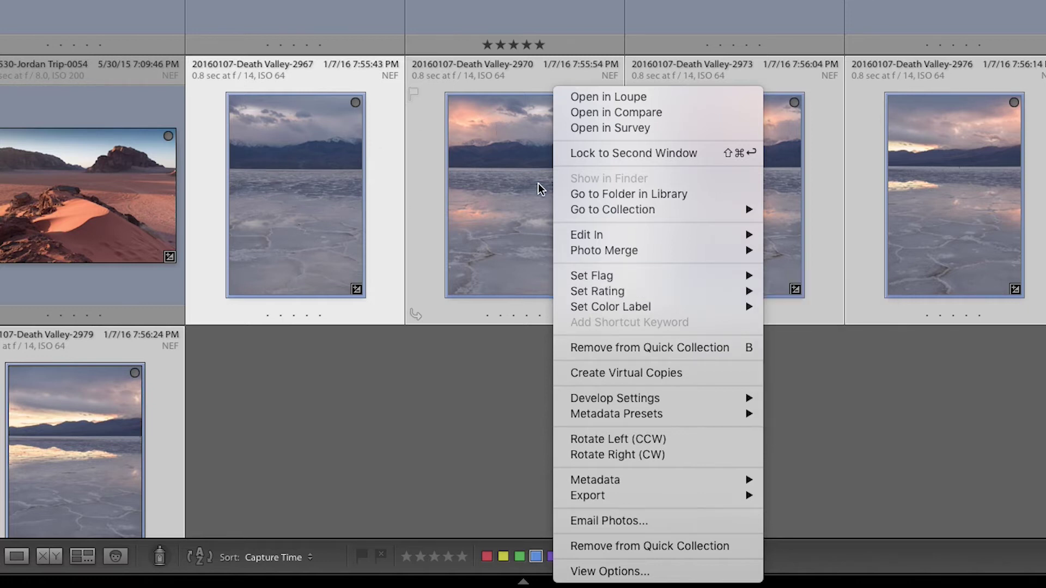
left_click(359, 404)
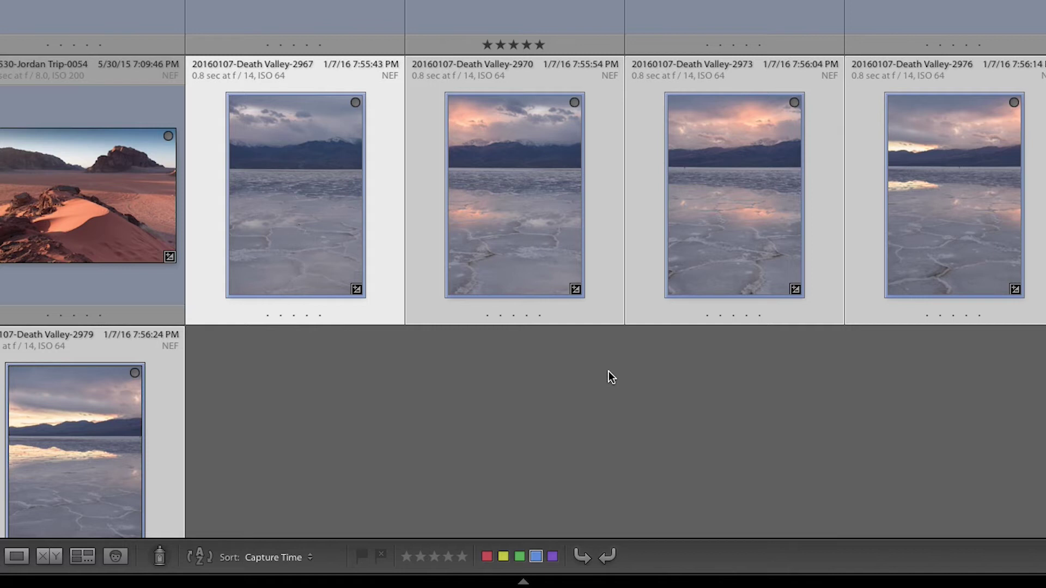
Step: Start a panorama merge of the five selected Death Valley photos and choose the Spherical projection
right_click(533, 181)
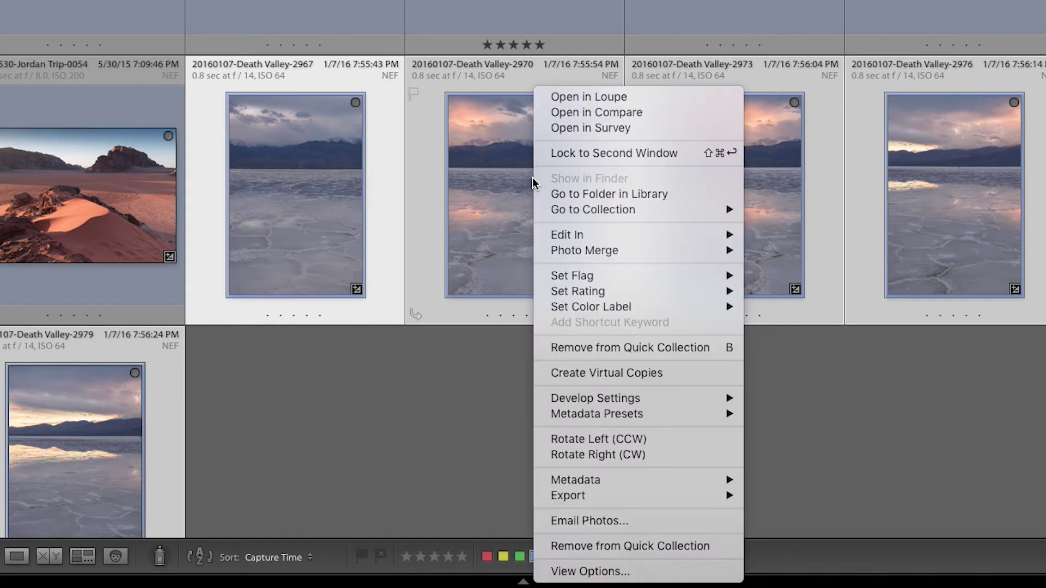
mouse_move(603, 250)
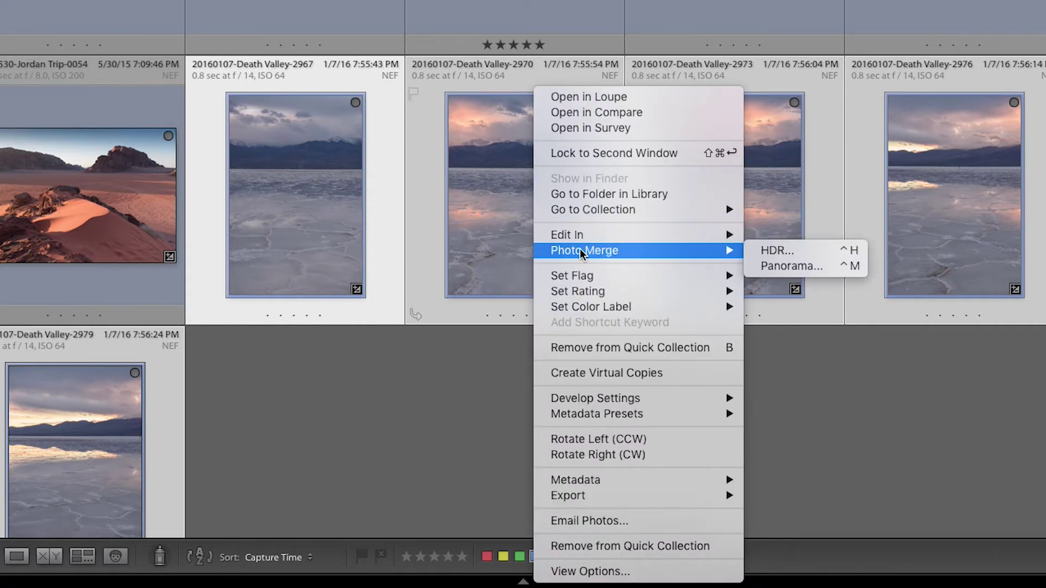
left_click(783, 269)
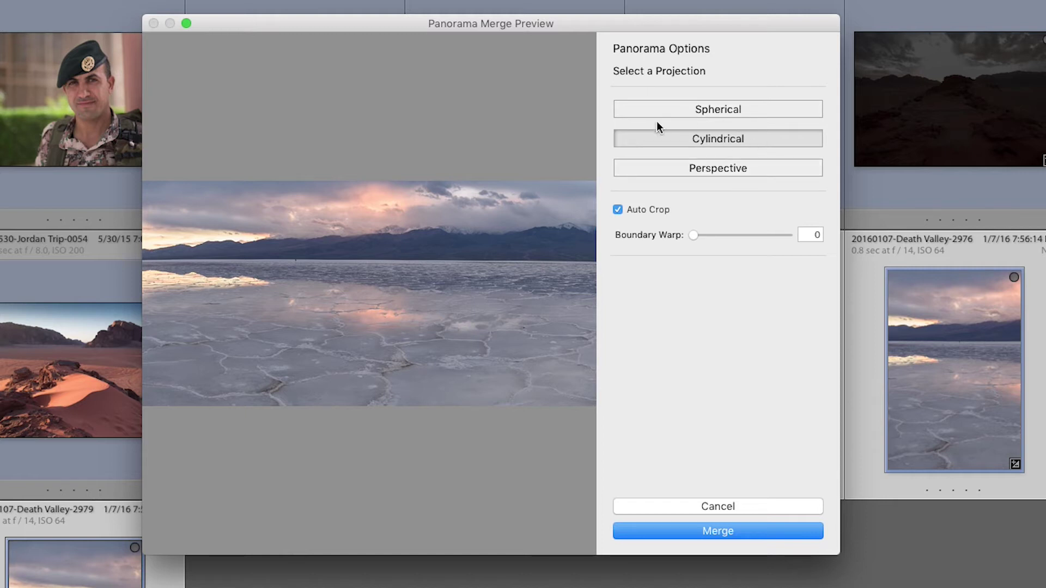
left_click(699, 110)
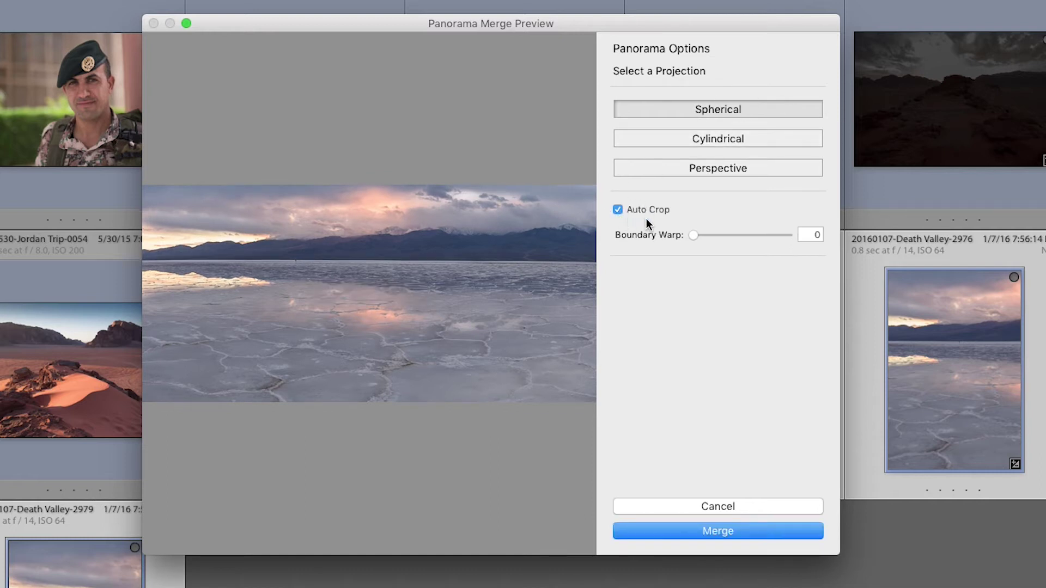
Step: Try the panorama without Auto Crop and with Boundary Warp at 100, and restore Auto Crop with Boundary Warp at 0
left_click(619, 210)
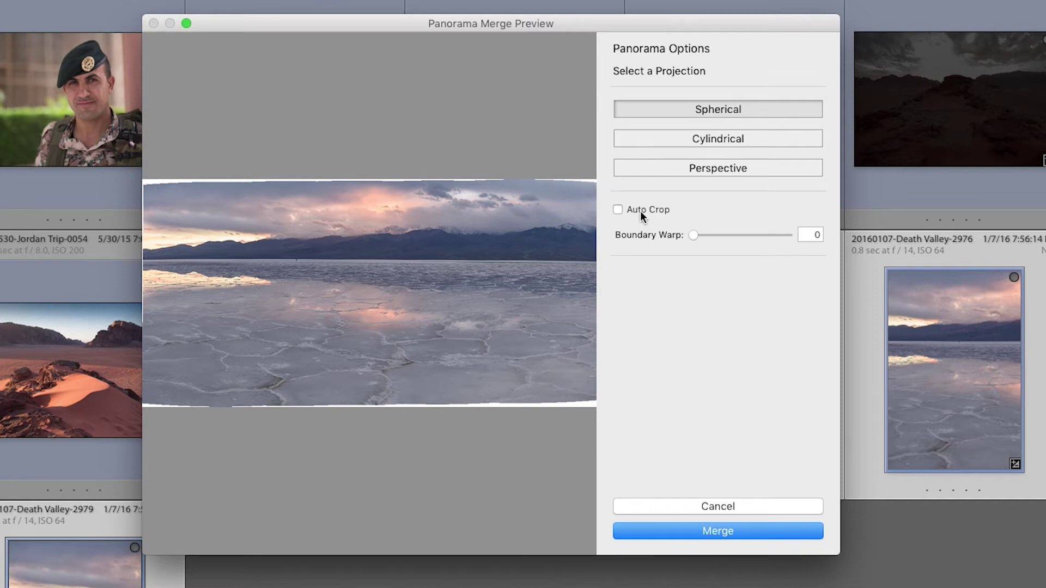
left_click(655, 208)
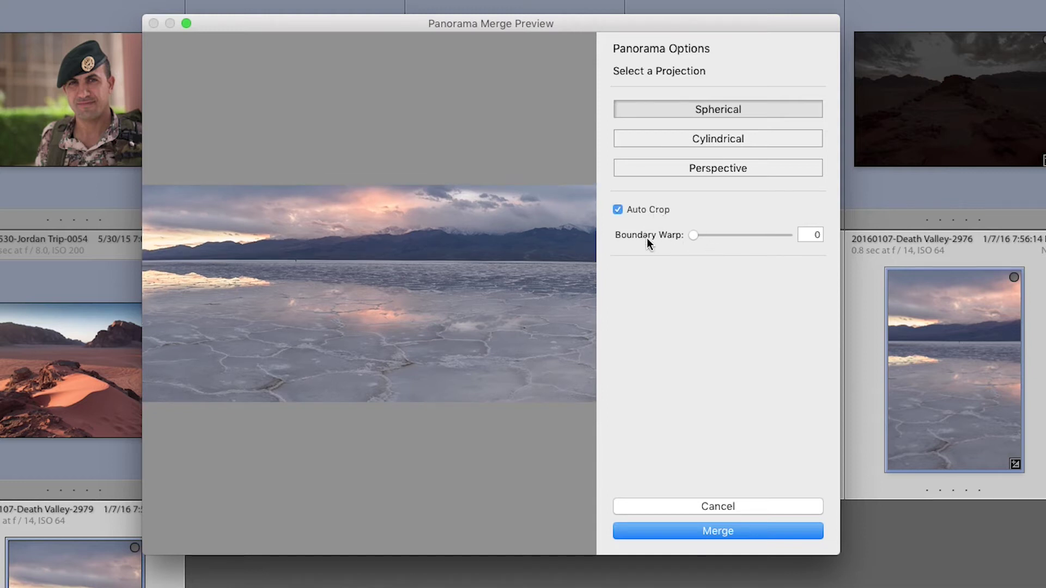
left_click(625, 211)
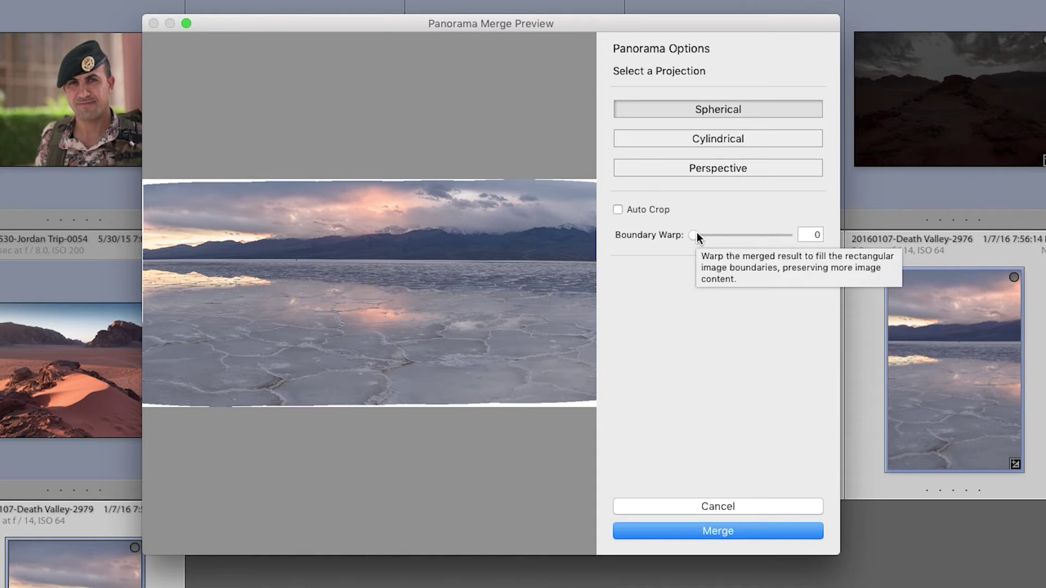
left_click_drag(697, 232, 807, 252)
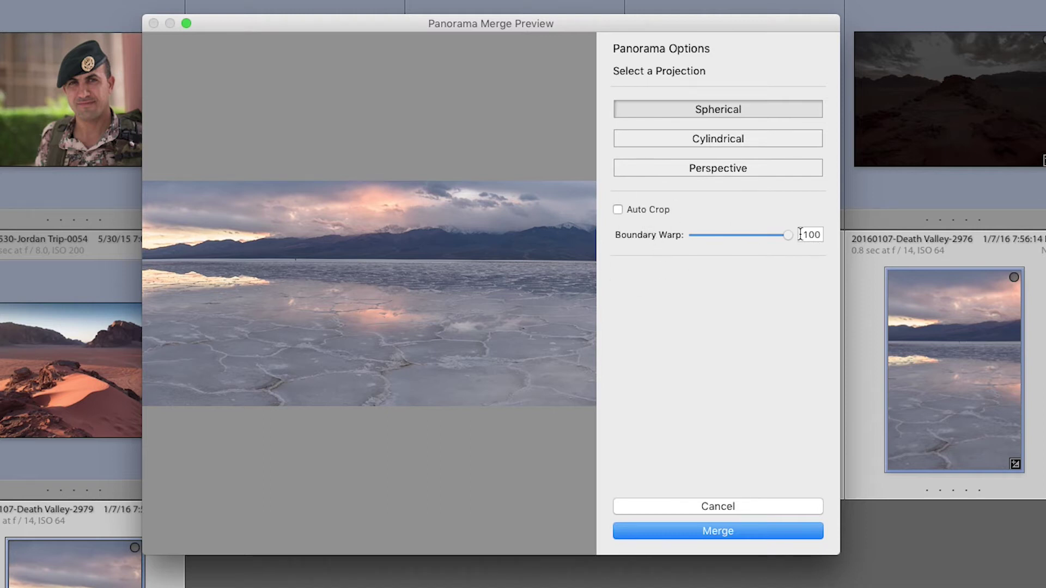
left_click_drag(789, 234, 645, 248)
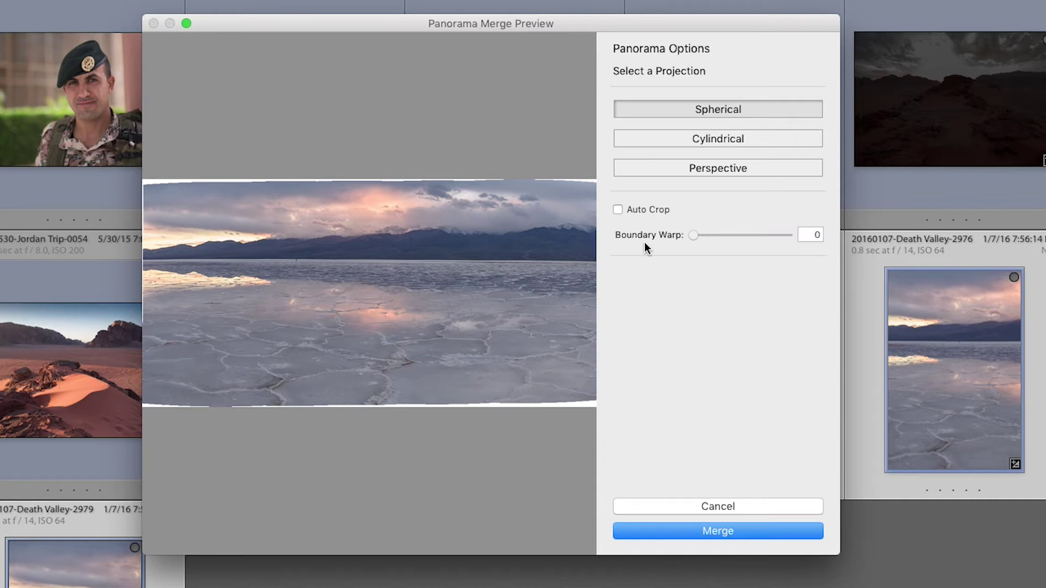
left_click(633, 210)
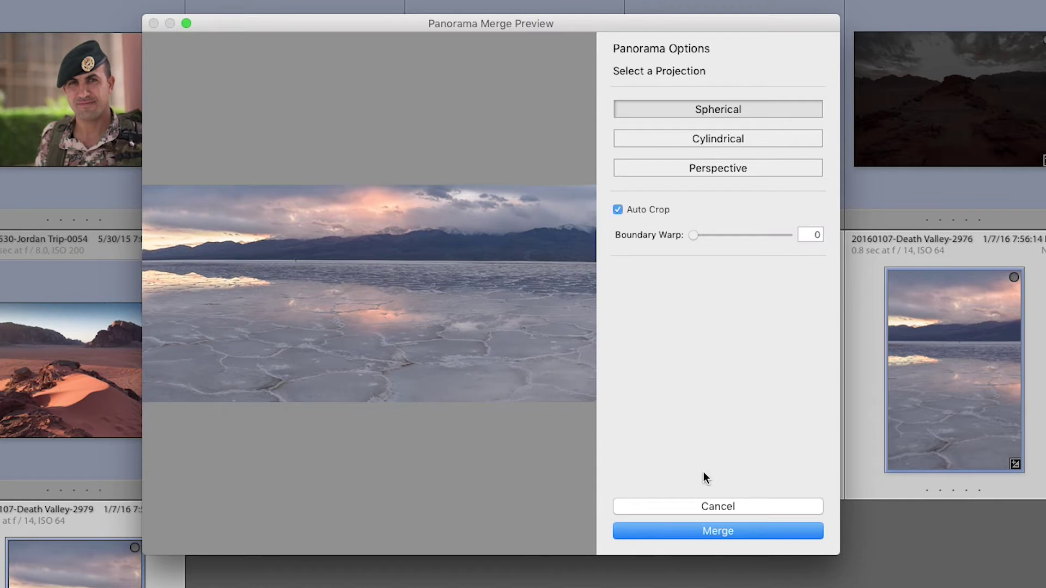
Step: Merge the Death Valley panorama and open the resulting photo in the Develop module
left_click(712, 534)
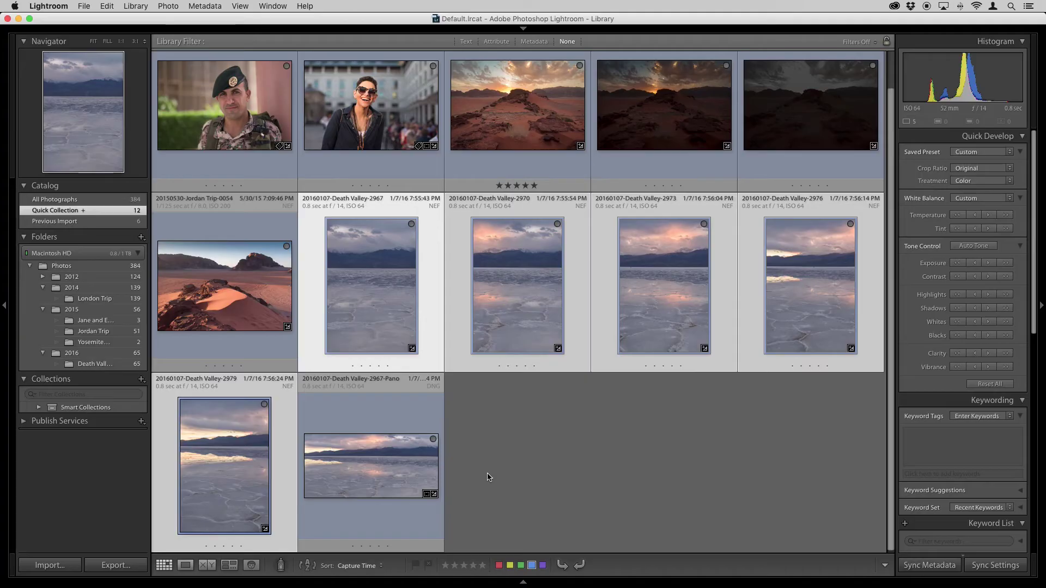
left_click(394, 462)
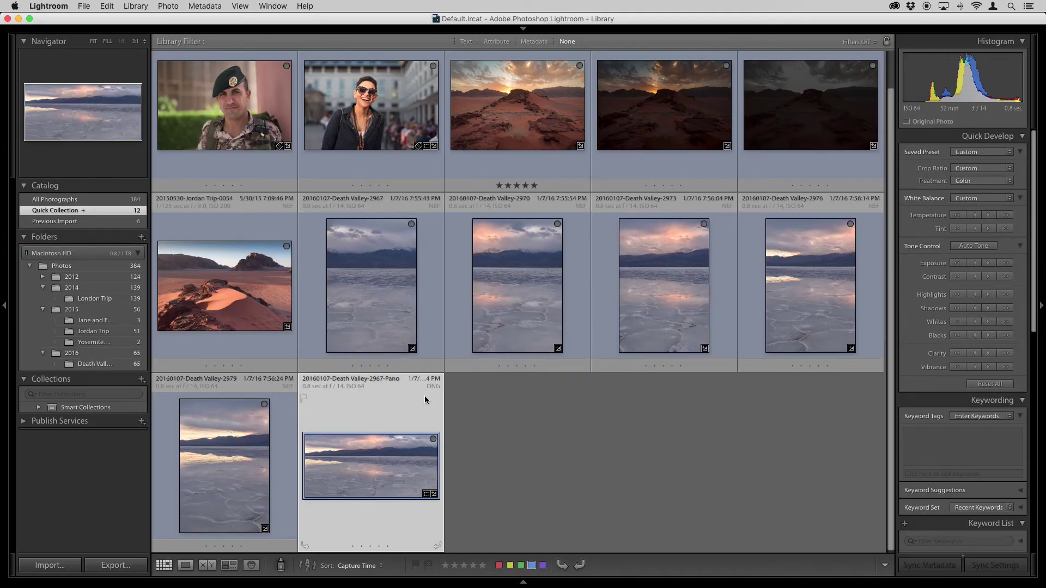
double_click(376, 459)
key("d")
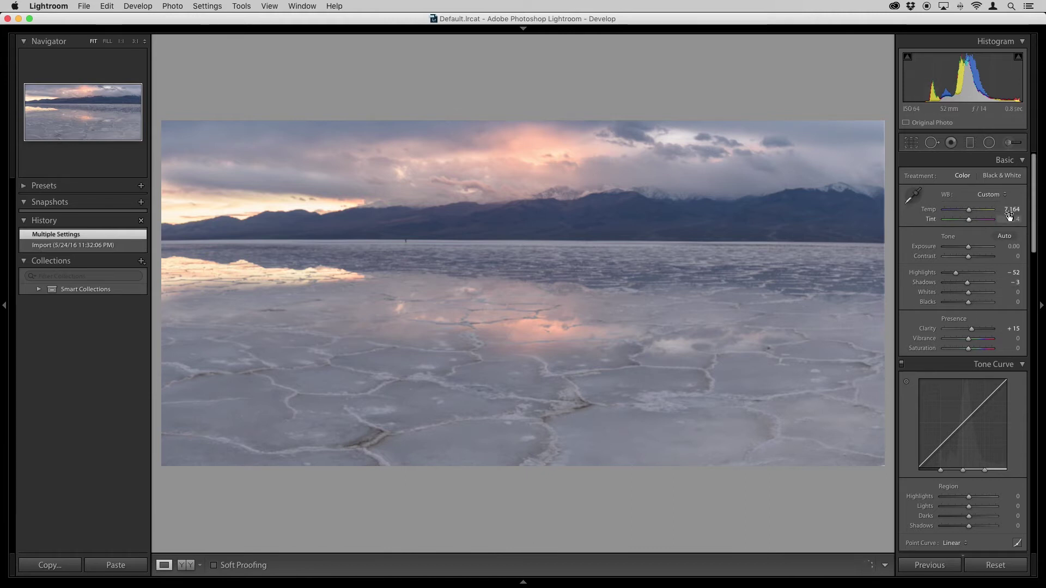
Step: Look through the white balance presets available for the merged panorama, keeping the Custom setting
left_click(991, 198)
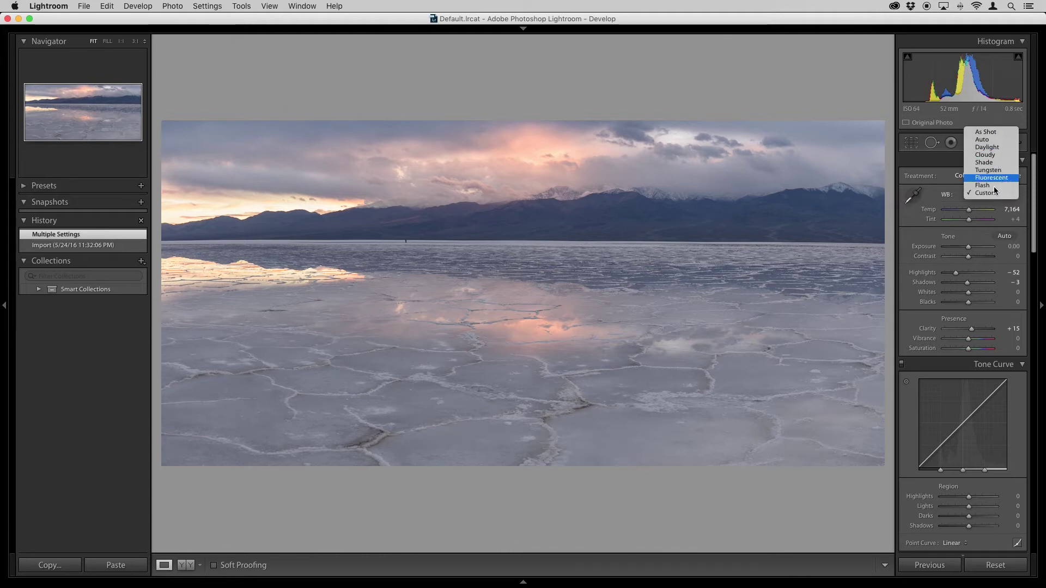
left_click(916, 236)
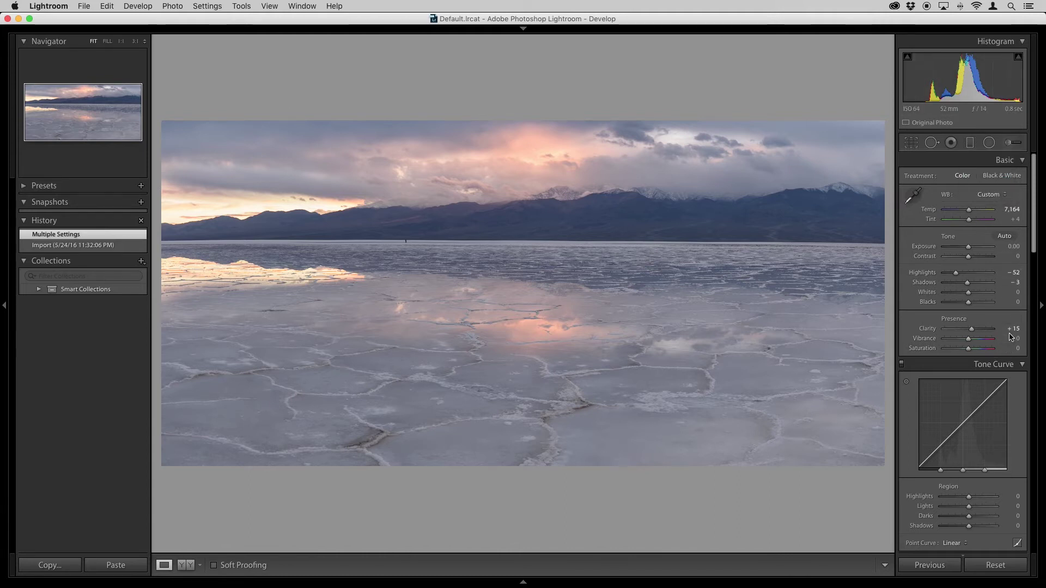
Step: Review the merged panorama's develop settings from the basic tone values down to the camera calibration profile
scroll(1016, 406, "down", 20)
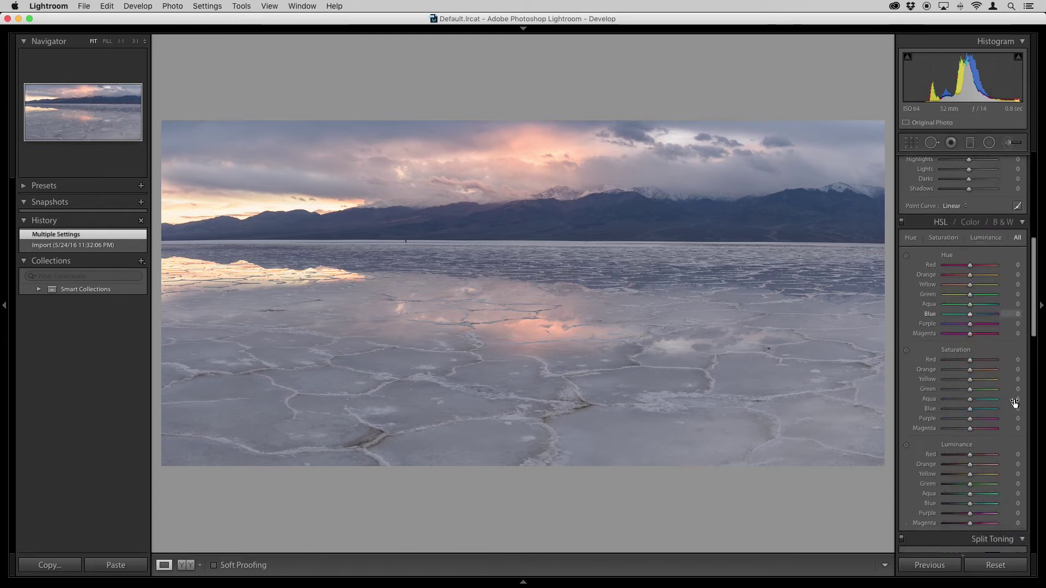
scroll(1016, 405, "down", 3)
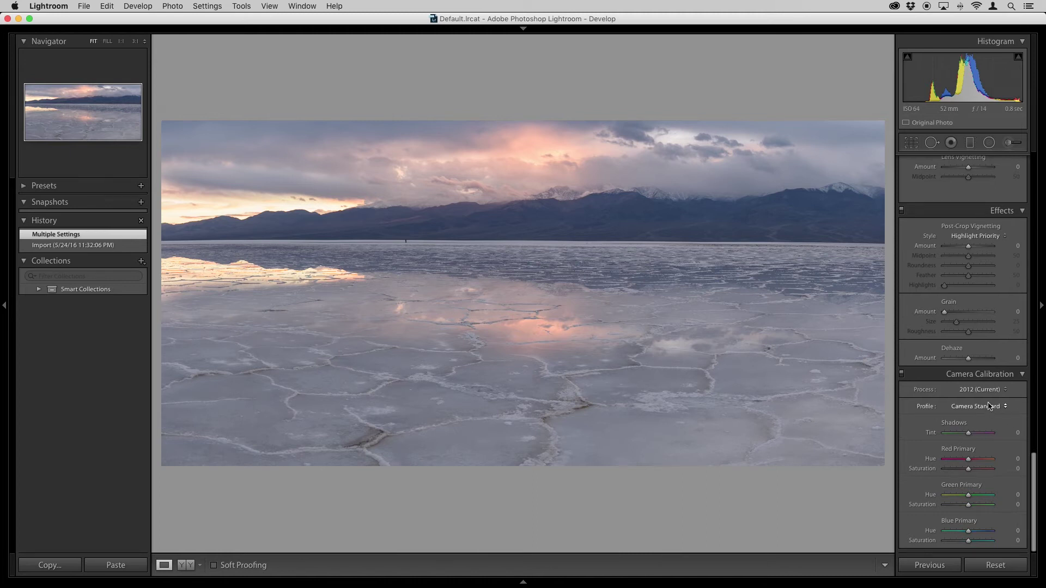
scroll(1016, 399, "up", 20)
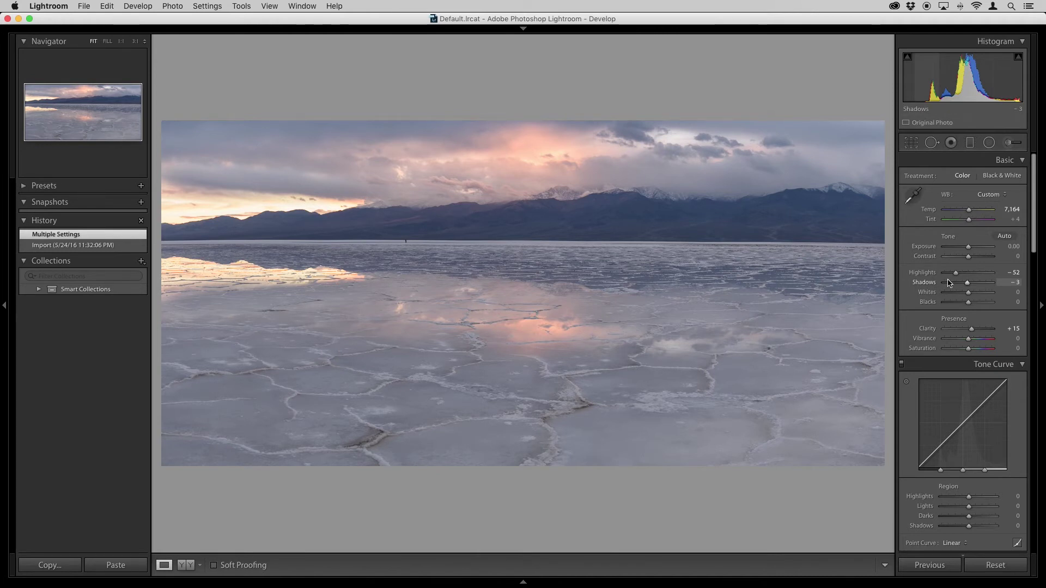
left_click_drag(949, 283, 956, 283)
left_click_drag(956, 283, 961, 283)
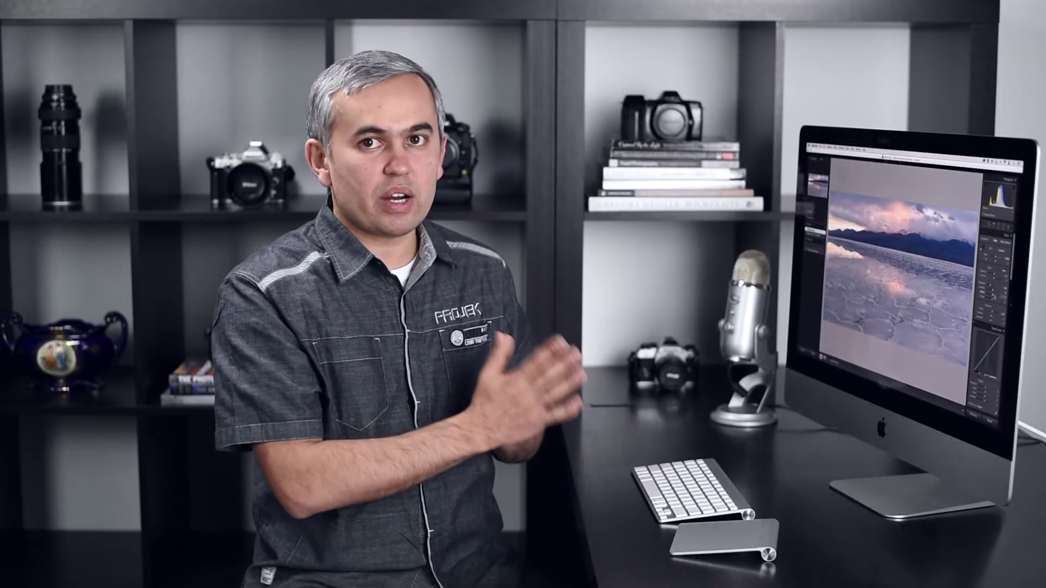
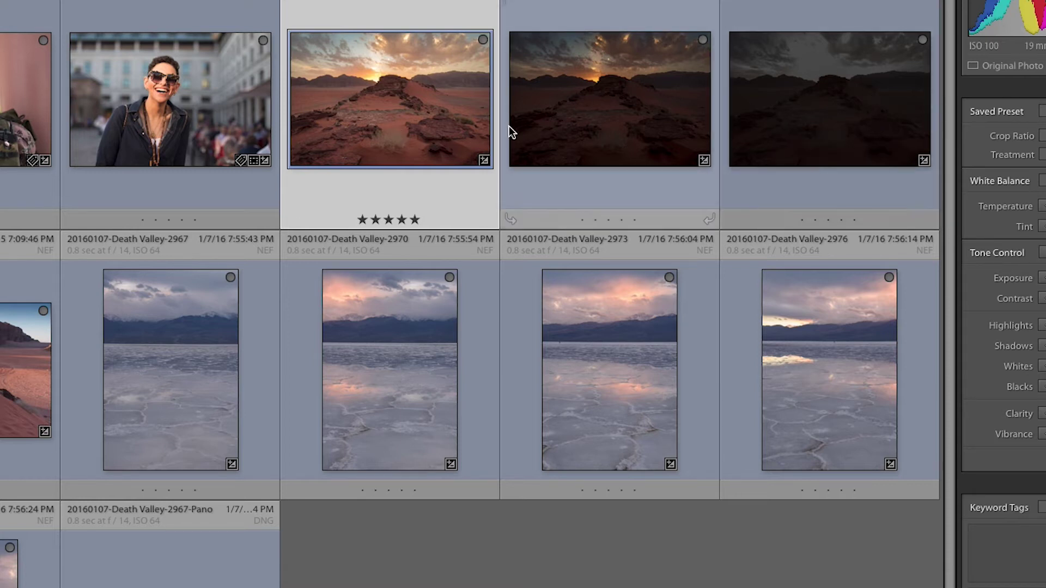
Step: Select the three bracketed Jordan desert photos and reset their develop settings
left_click(885, 113, "shift")
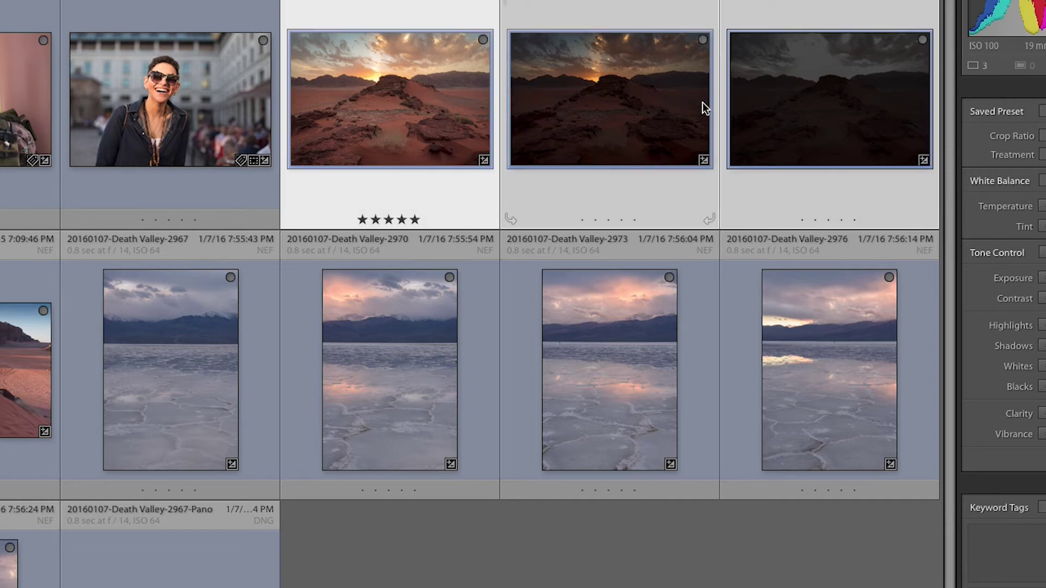
right_click(808, 104)
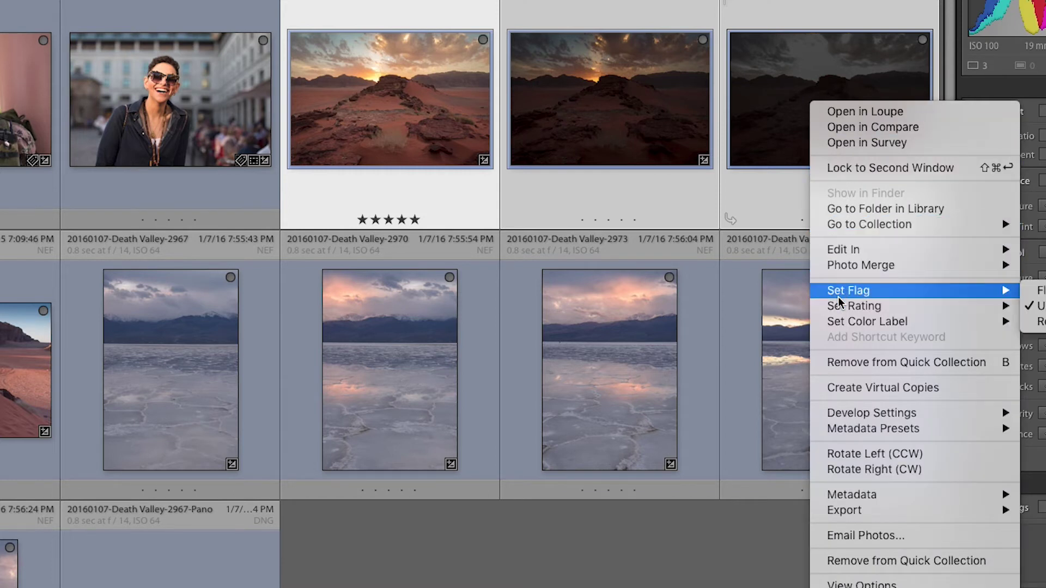
mouse_move(857, 416)
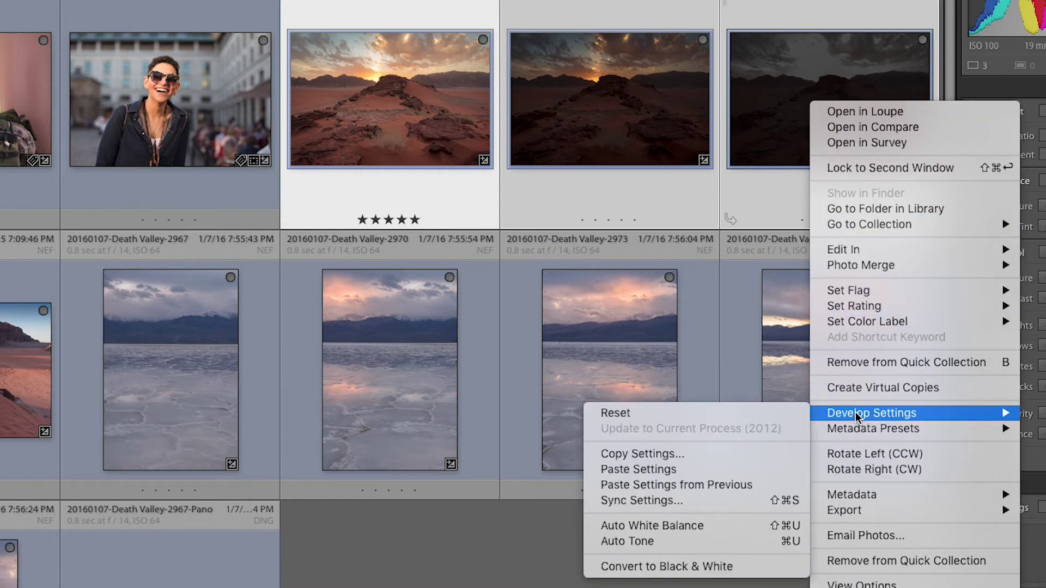
left_click(722, 413)
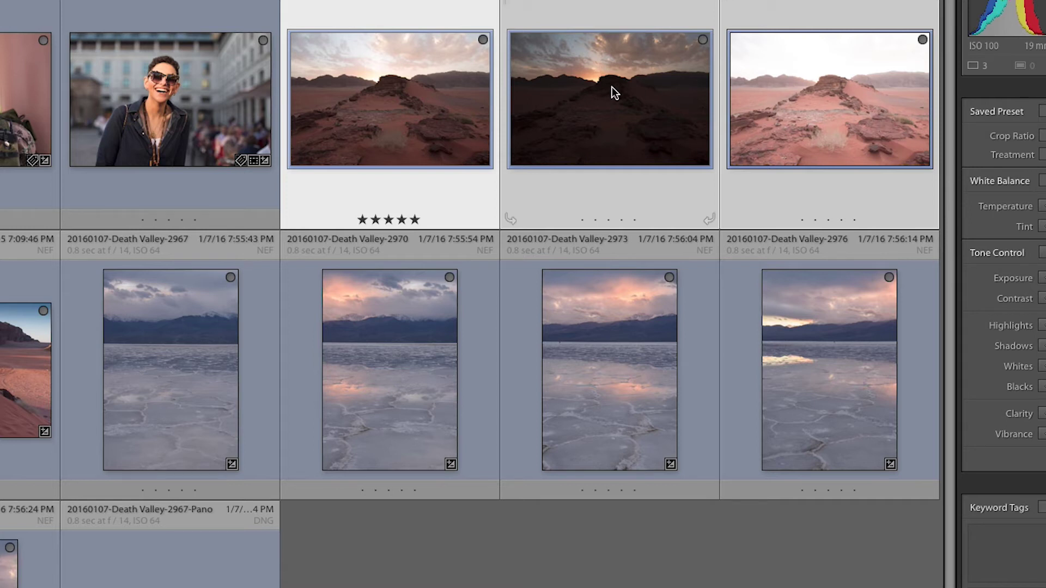
Step: Merge the three selected Jordan exposures to HDR with Auto Align and Auto Tone on and the deghost amount at None
right_click(439, 117)
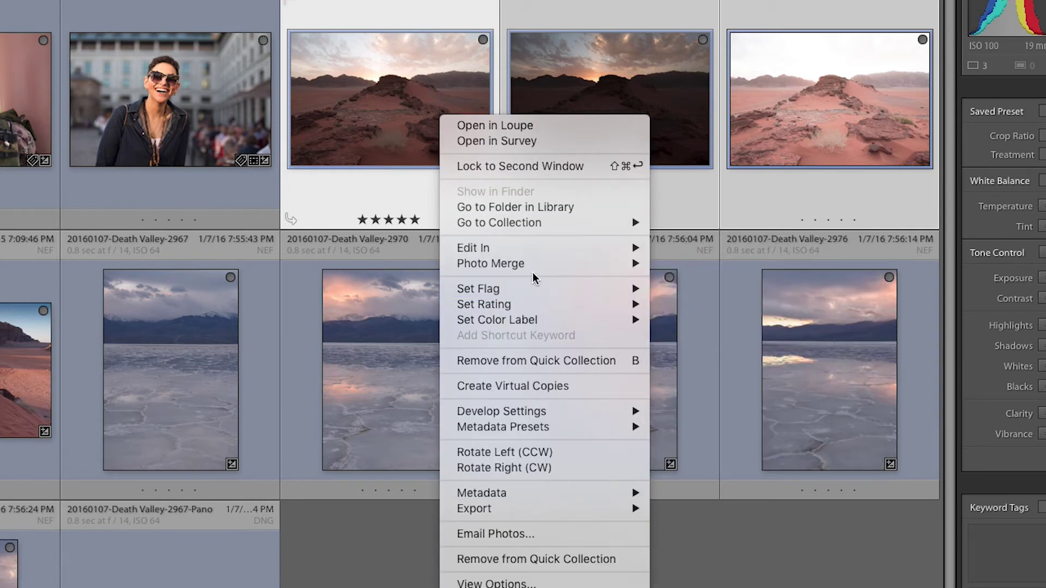
mouse_move(529, 266)
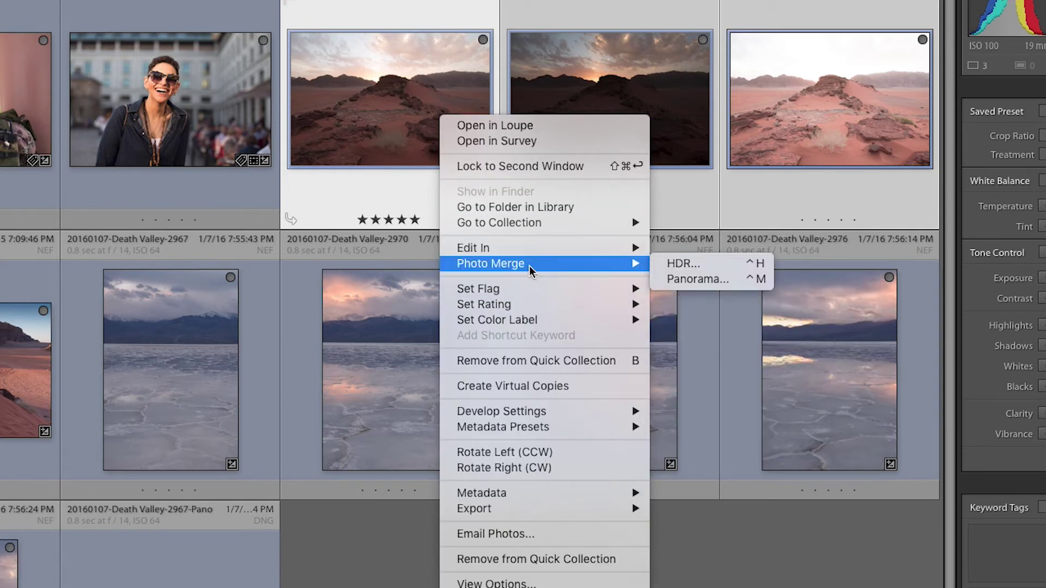
left_click(681, 263)
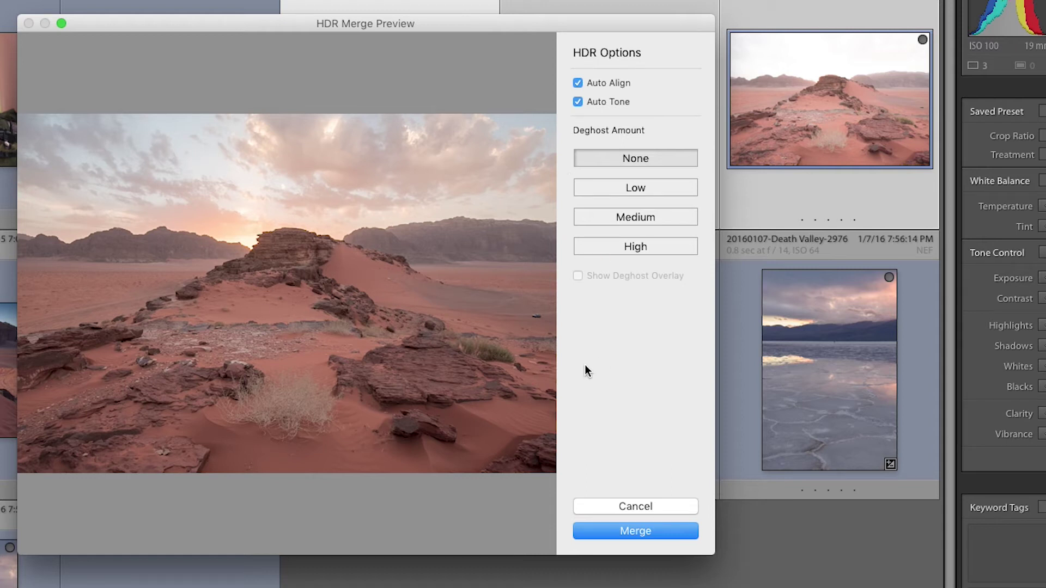
left_click(621, 530)
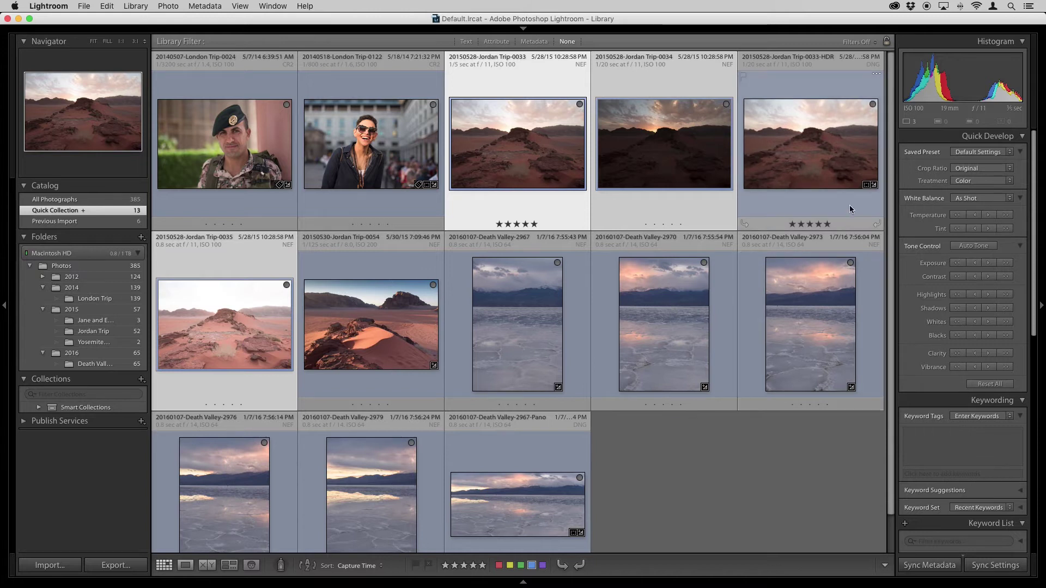
Step: Open the Jordan Trip-0033-HDR photo in the Develop module and look through its white balance presets, keeping As Shot
left_click(841, 141)
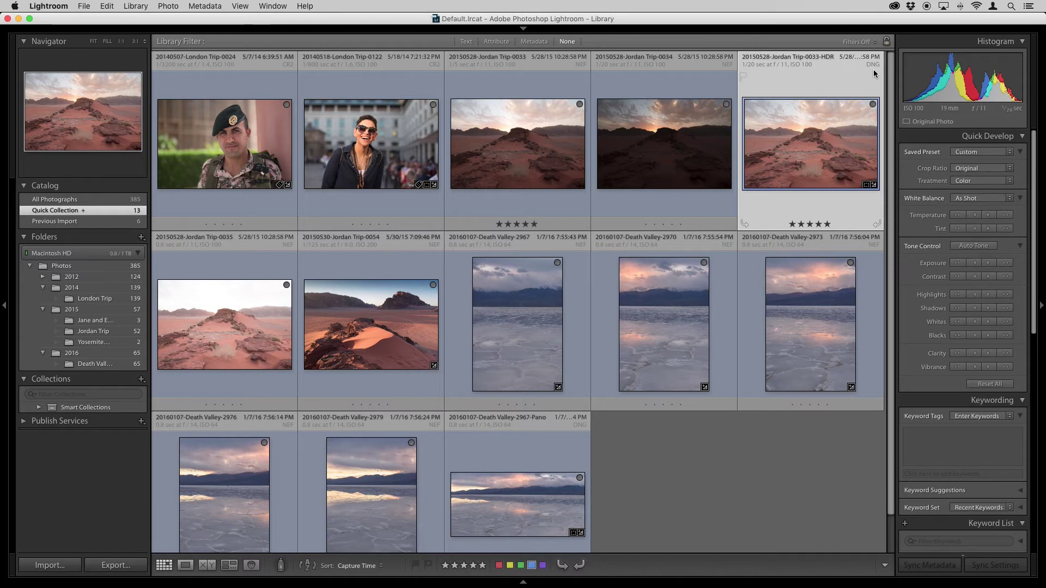
double_click(799, 75)
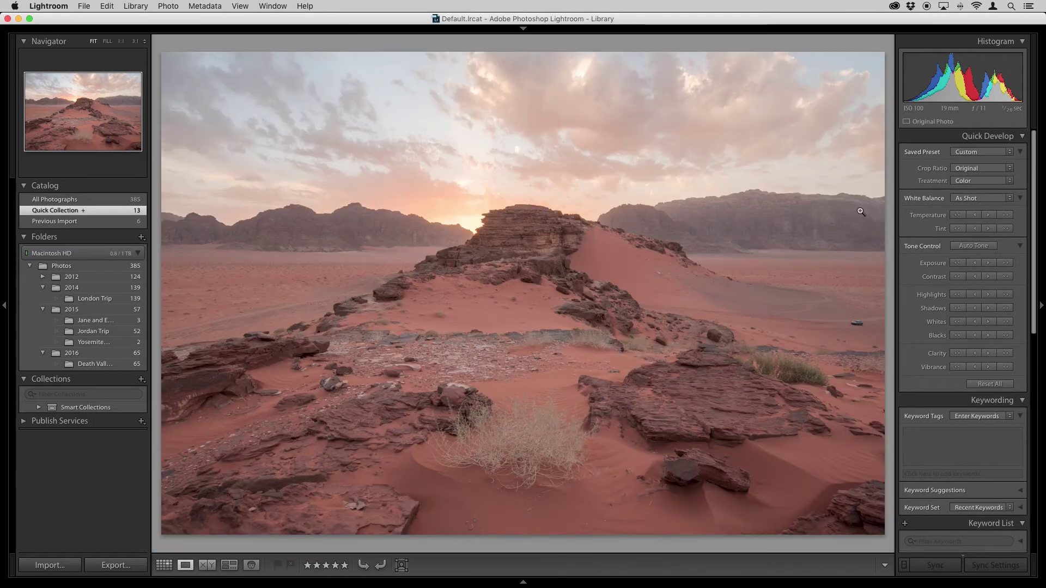
key("d")
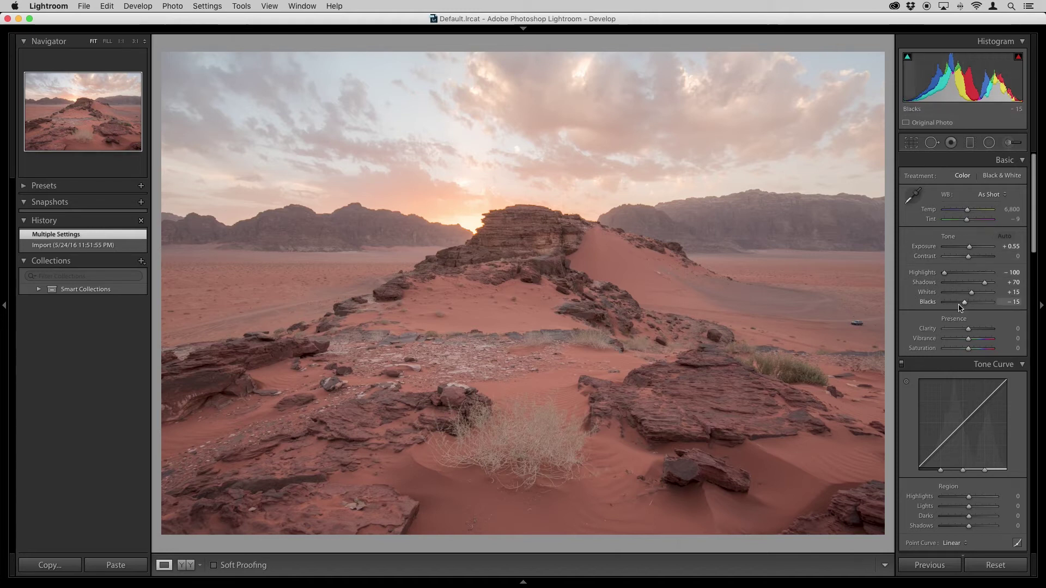
left_click(990, 197)
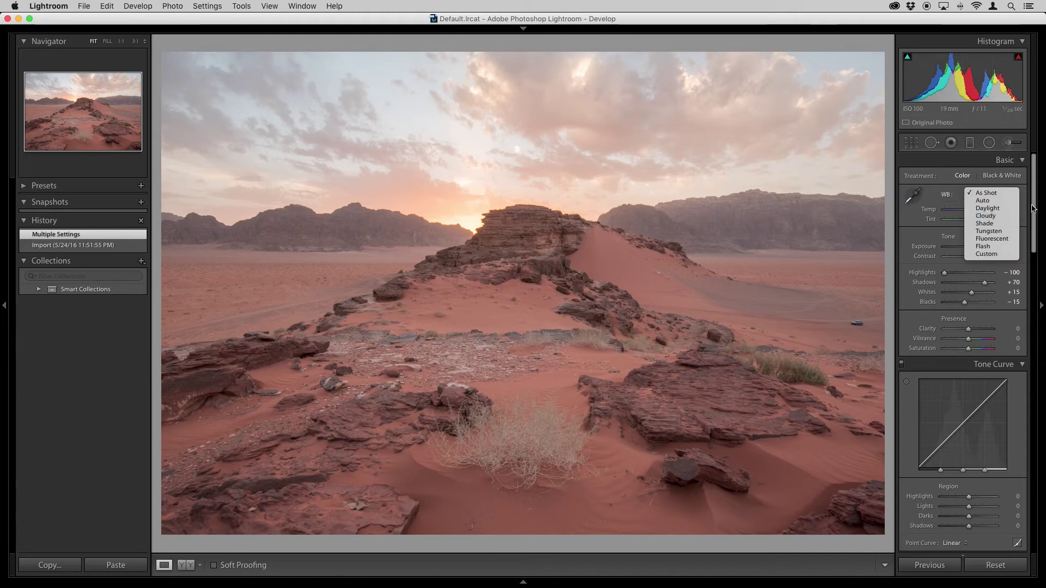
left_click(961, 232)
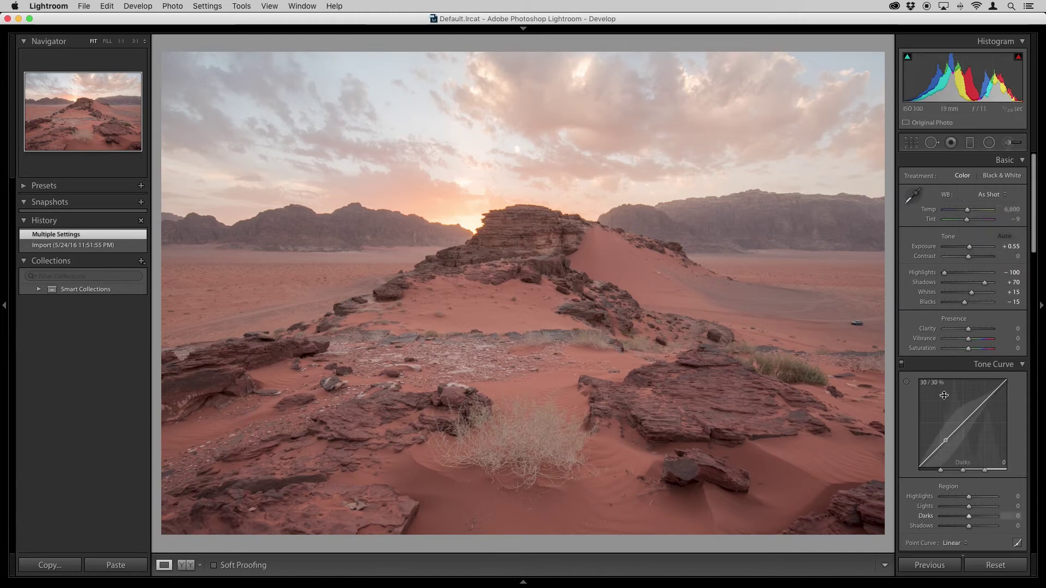
Step: Change the HDR photo's camera calibration profile to Camera Standard
scroll(921, 338, "down", 15)
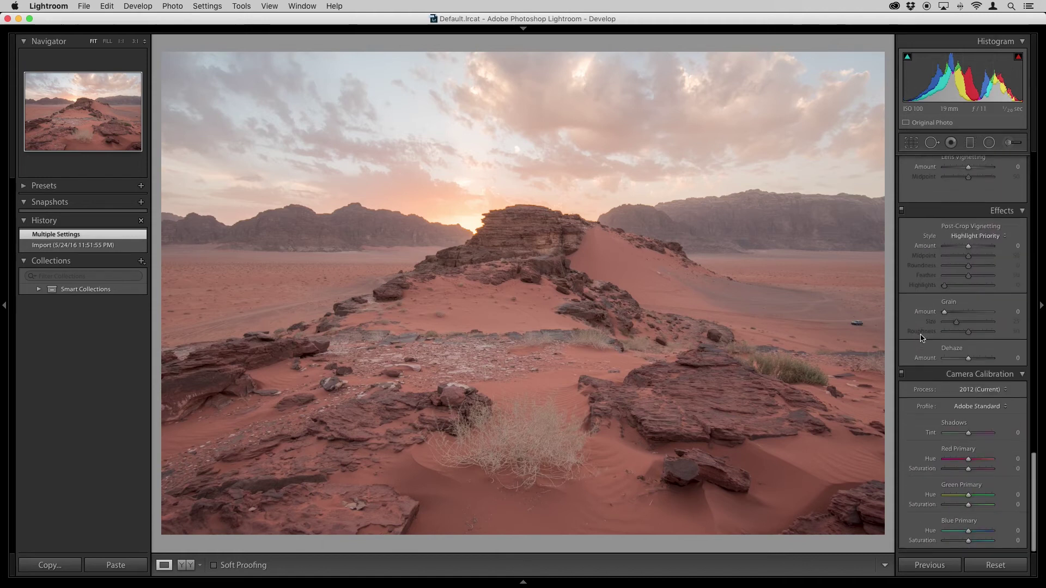
left_click(976, 408)
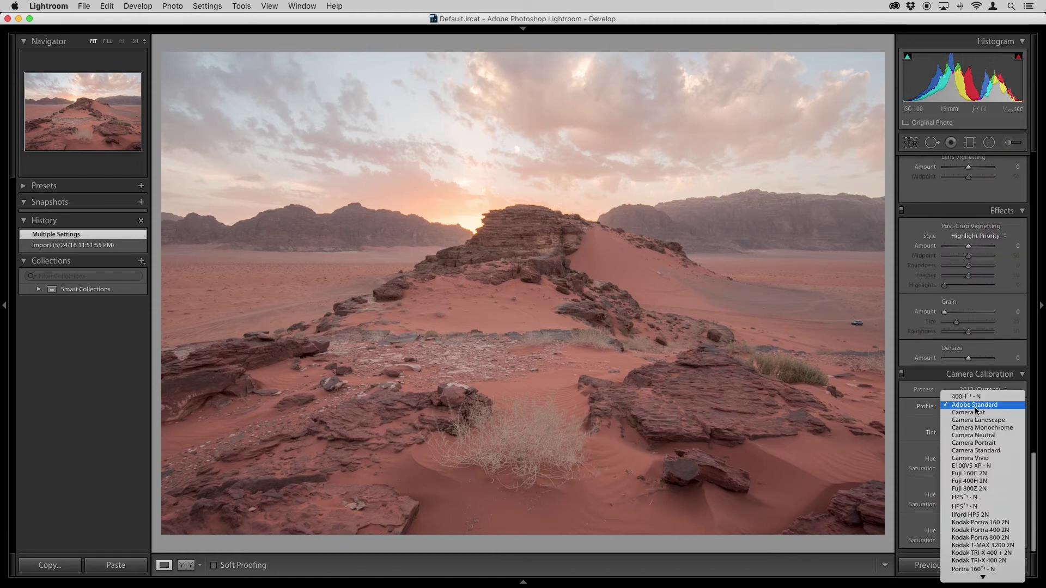
left_click(978, 451)
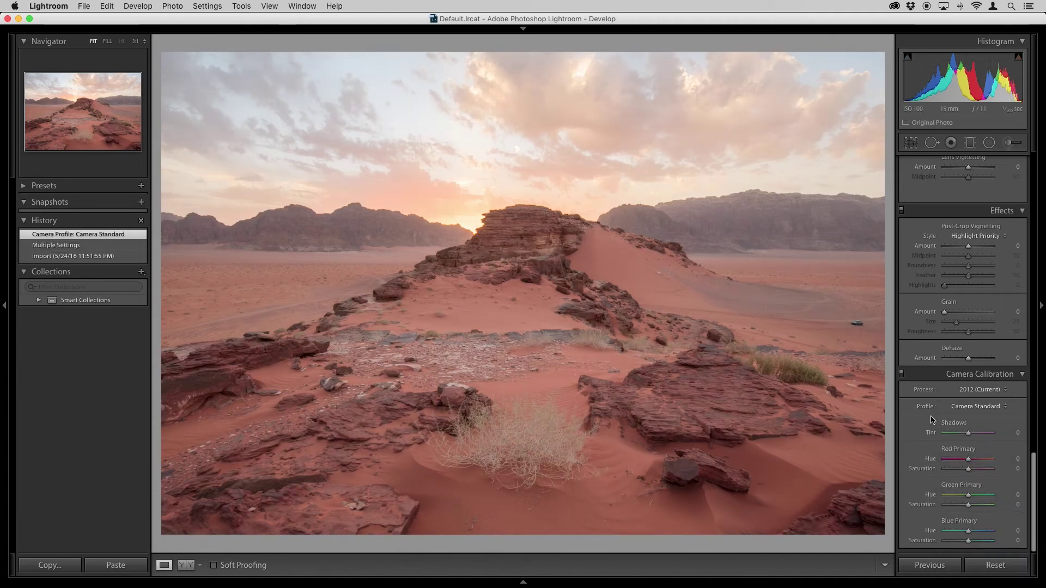
Step: Set the HDR photo's exposure to 0
scroll(919, 414, "up", 8)
scroll(919, 414, "up", 10)
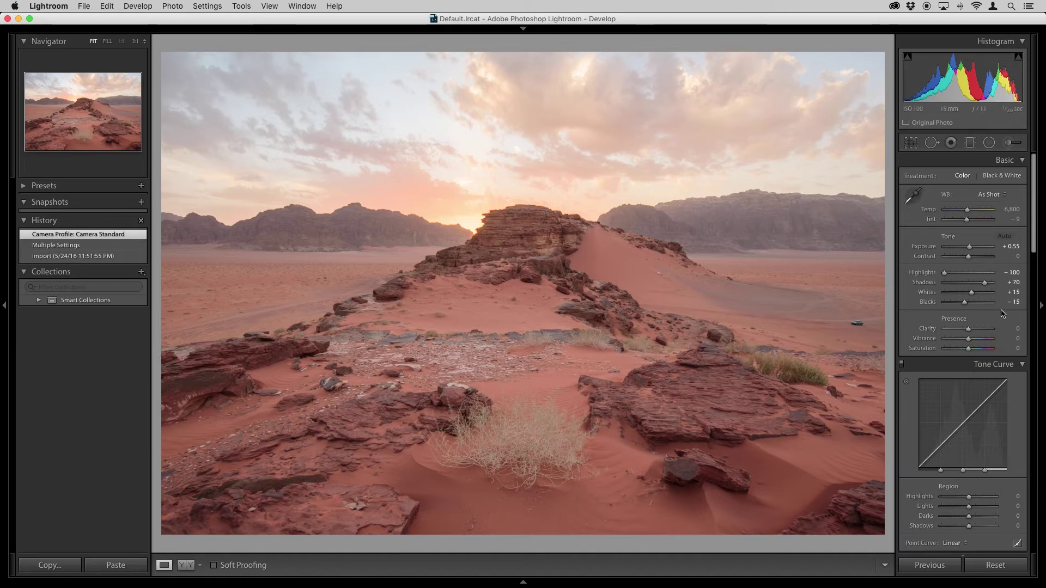
left_click(1011, 246)
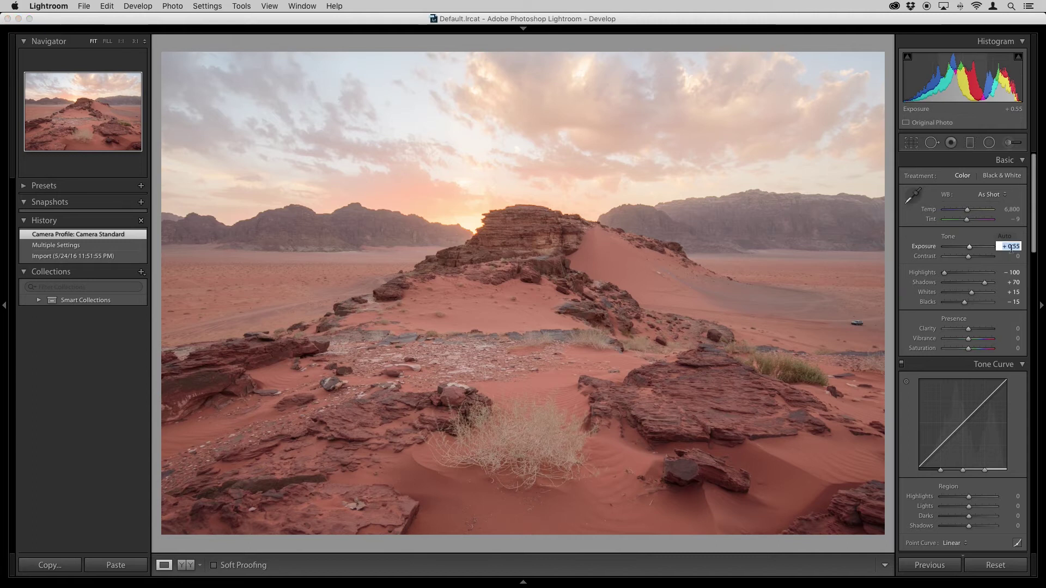
type("0")
key("Return")
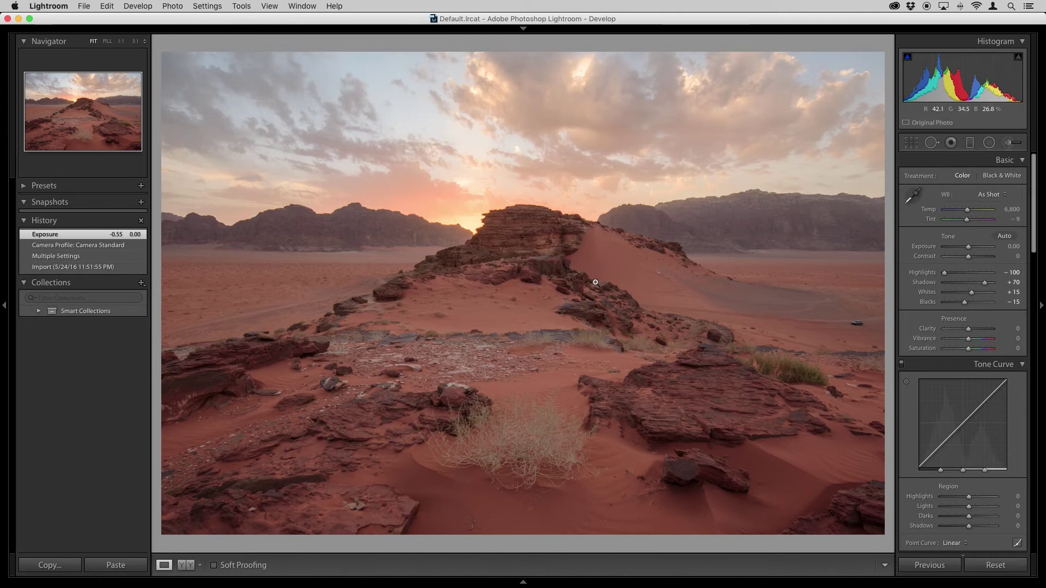
Step: Select Jordan Trip-0033 with its HDR version and, in Develop, restore the single exposure's Calibration Blue Sat history state to compare the two
key("g")
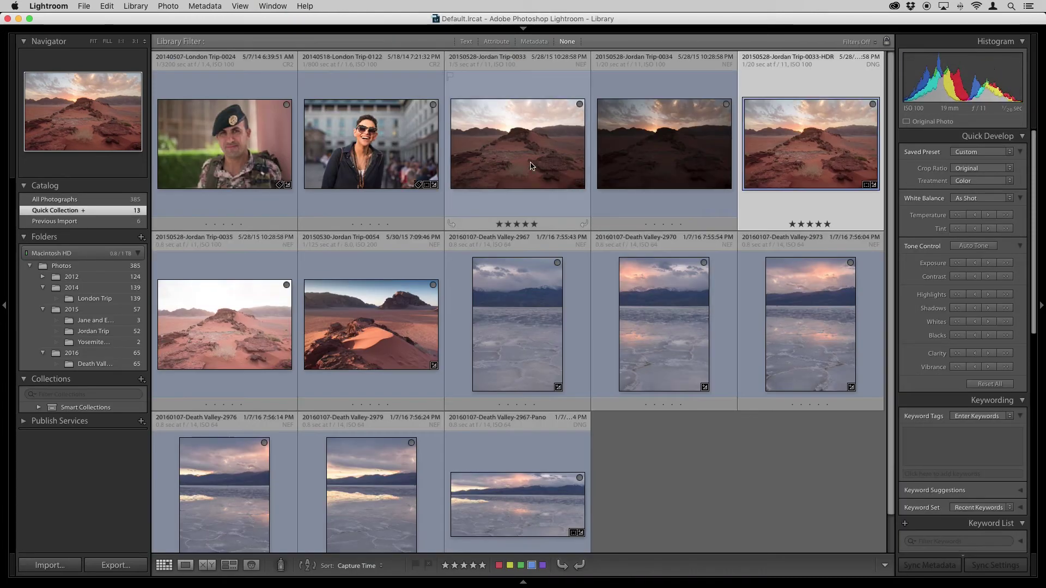
left_click(539, 162)
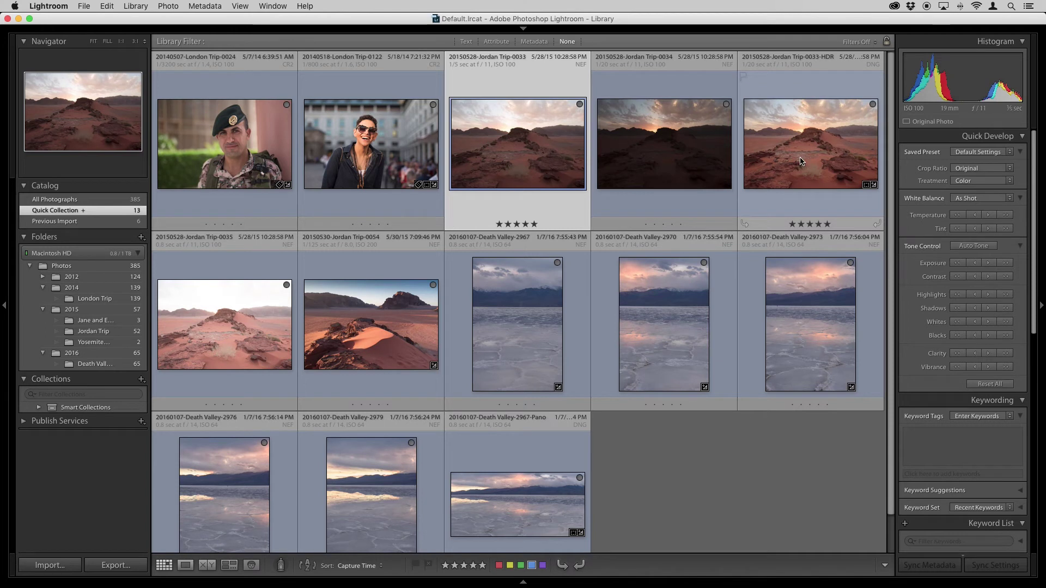
left_click(823, 156, "super")
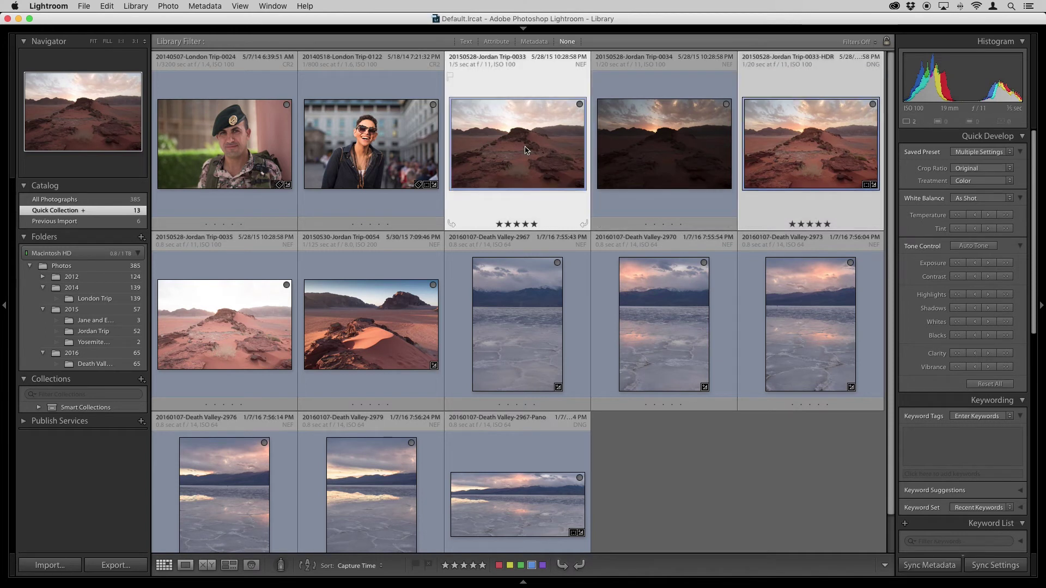
key("d")
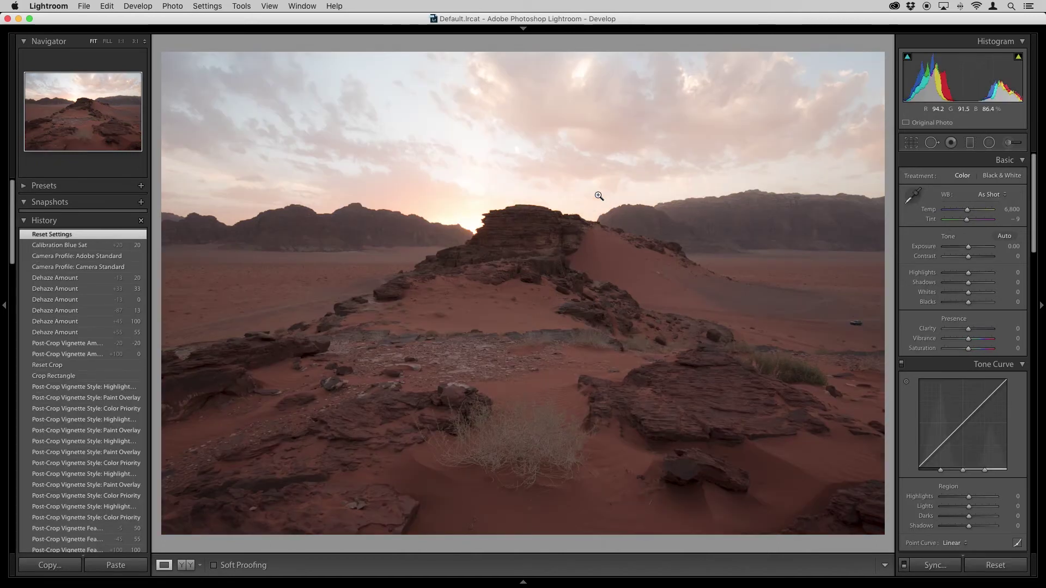
left_click(61, 248)
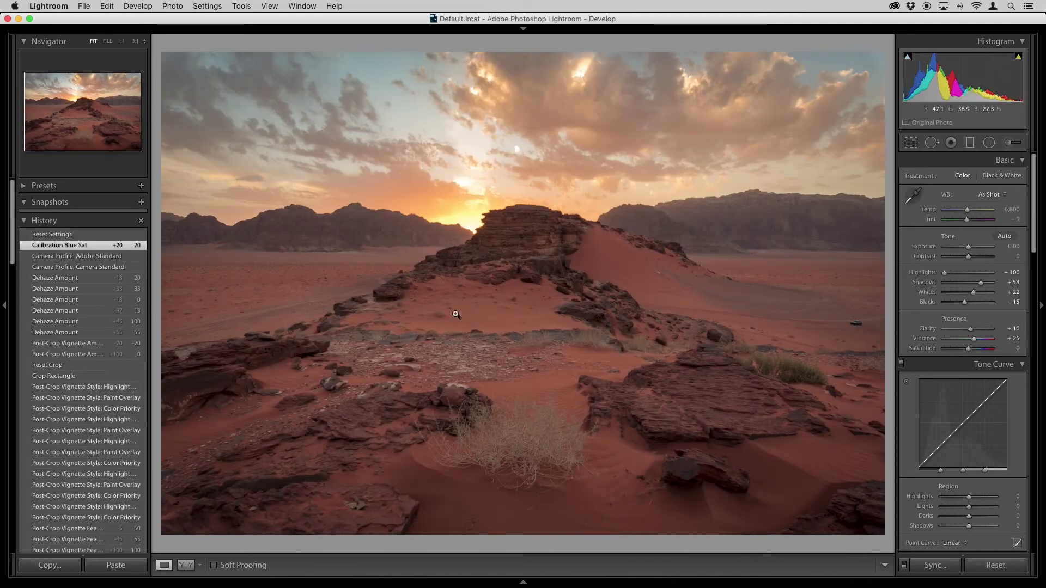
key("Right")
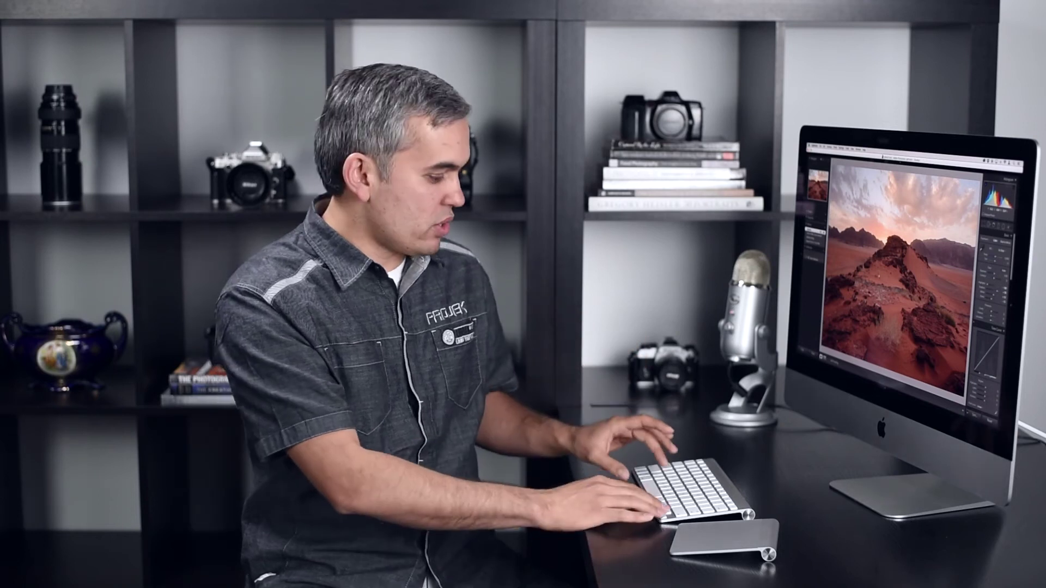
Step: Open the London Trip-0122 portrait in the Develop module and check its snapshots and edit history
key("g")
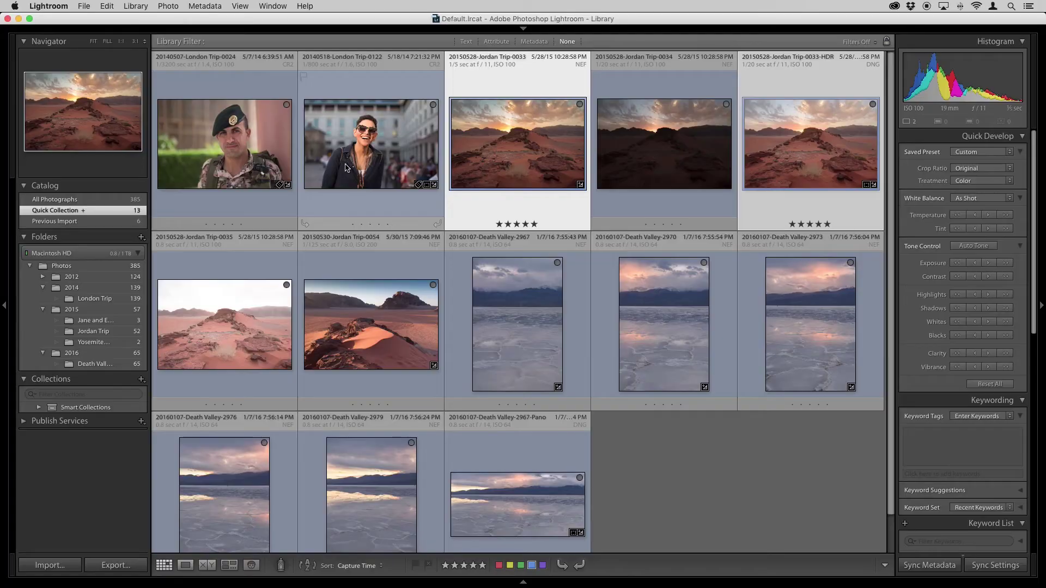
left_click(416, 173)
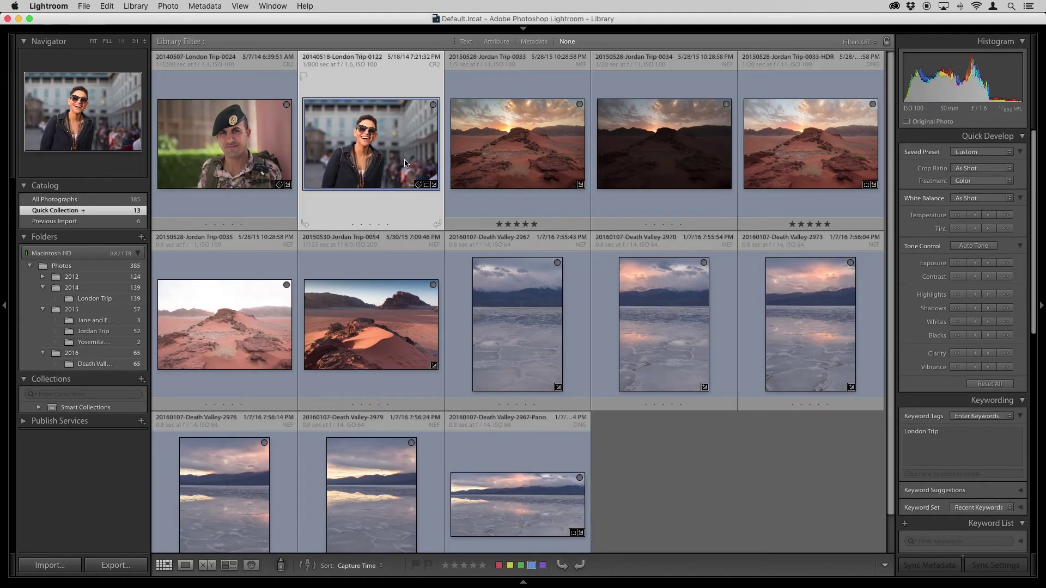
key("d")
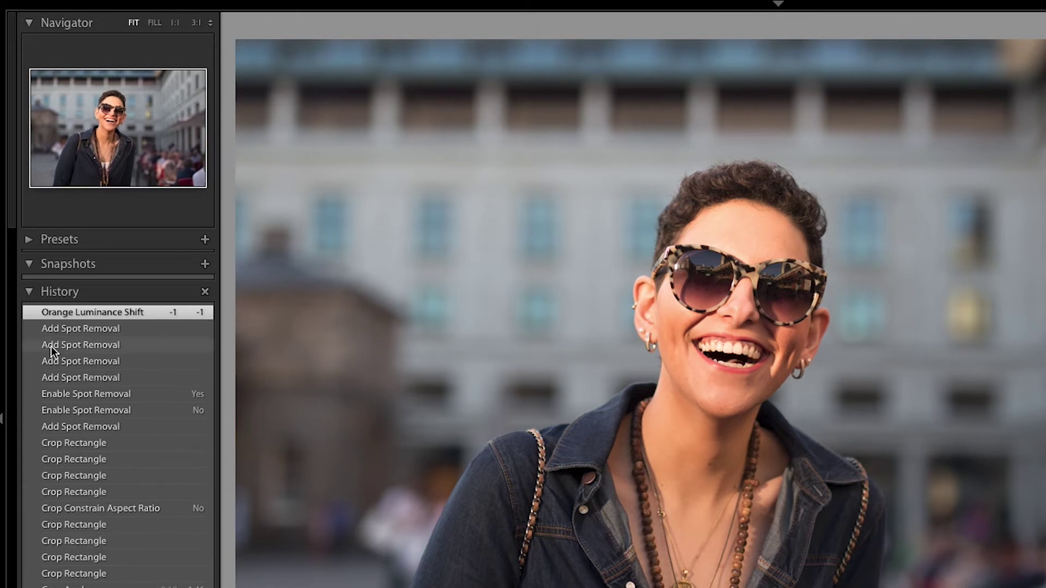
left_click(54, 264)
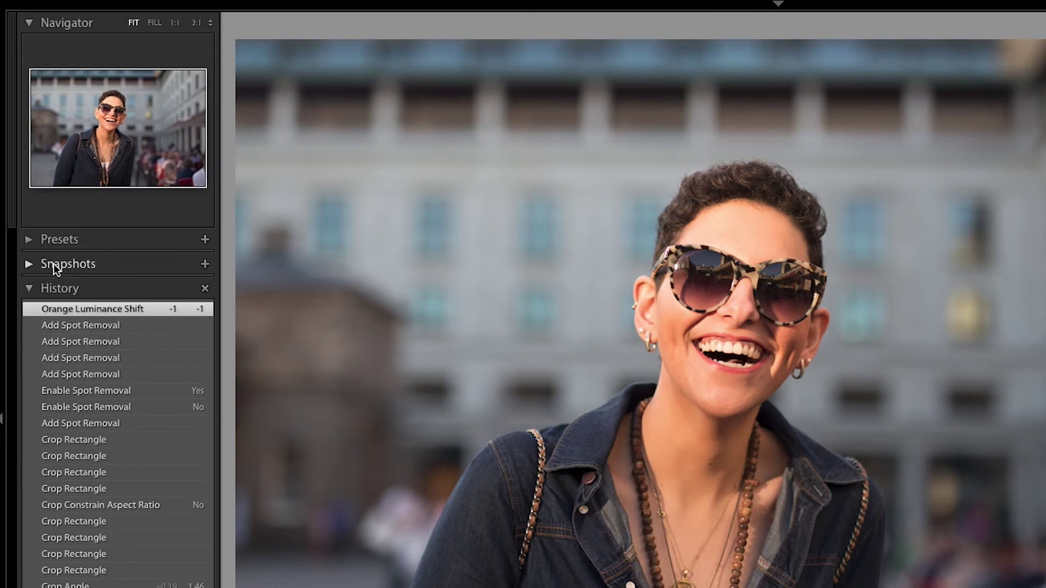
left_click(54, 264)
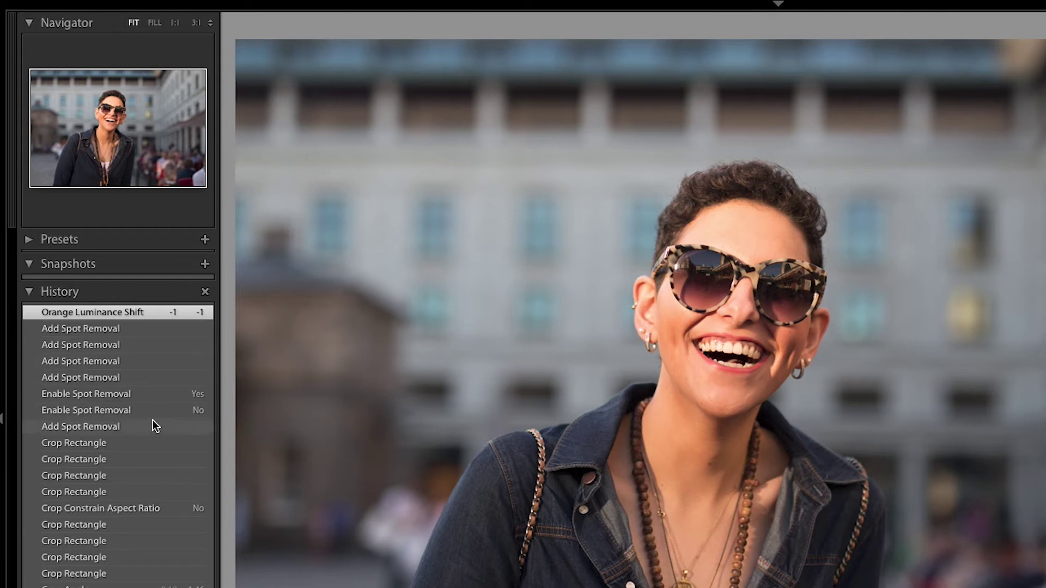
Step: Save the portrait's current edit state as a snapshot named Portrait1
left_click(205, 266)
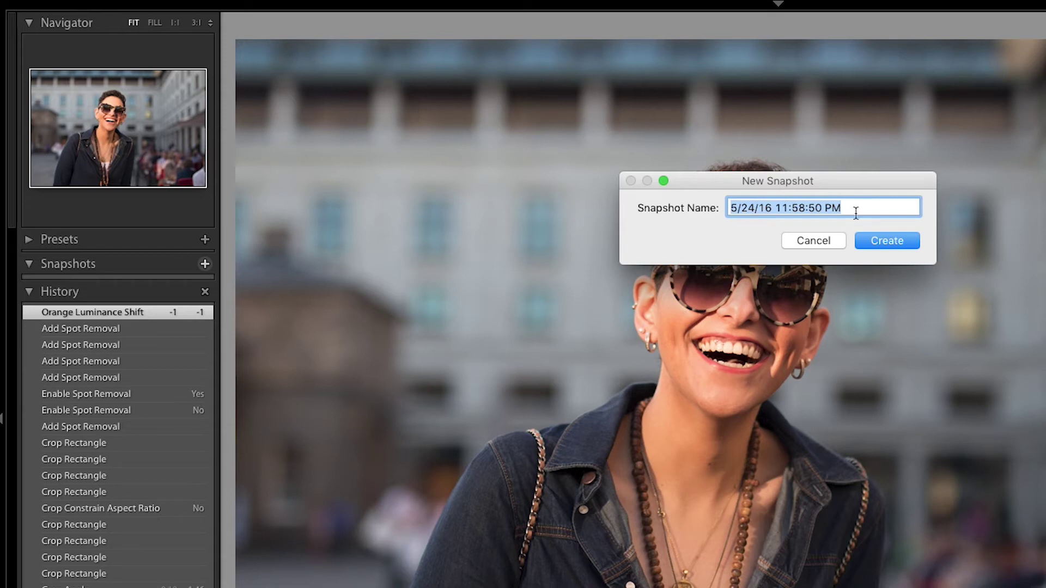
type("Portrait1")
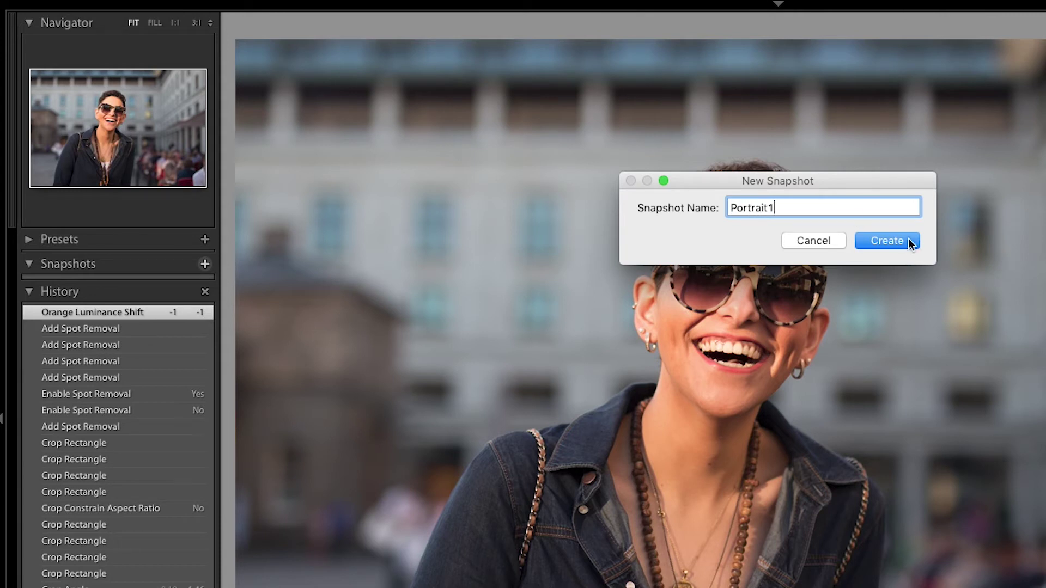
left_click(908, 238)
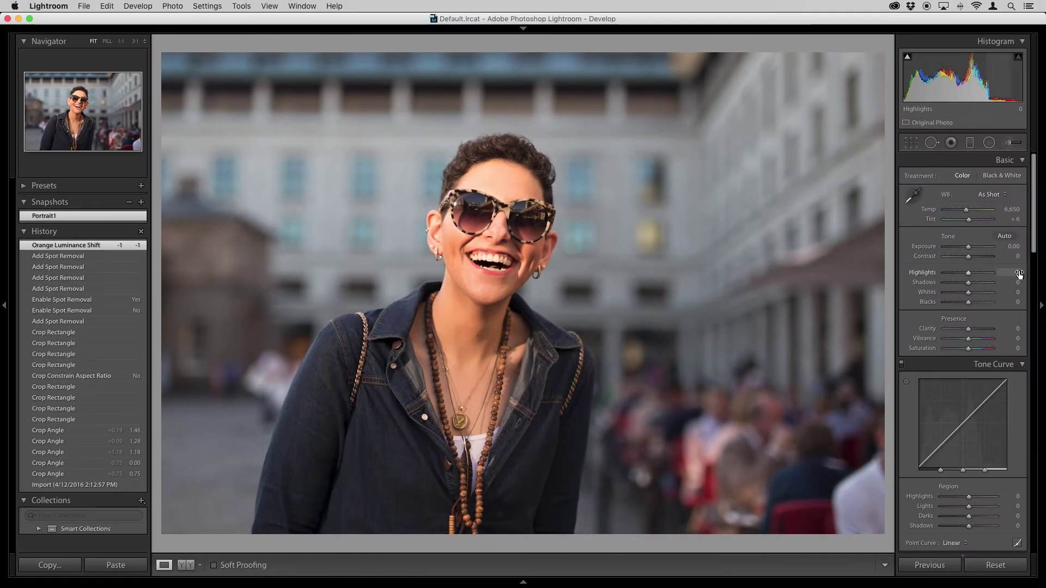
Step: Set Highlights to -52, Shadows to +21 and Saturation to +64, and save this look as a snapshot named Portrait2
mouse_move(966, 276)
left_mouse_down()
mouse_move(956, 277)
mouse_move(975, 287)
left_mouse_up()
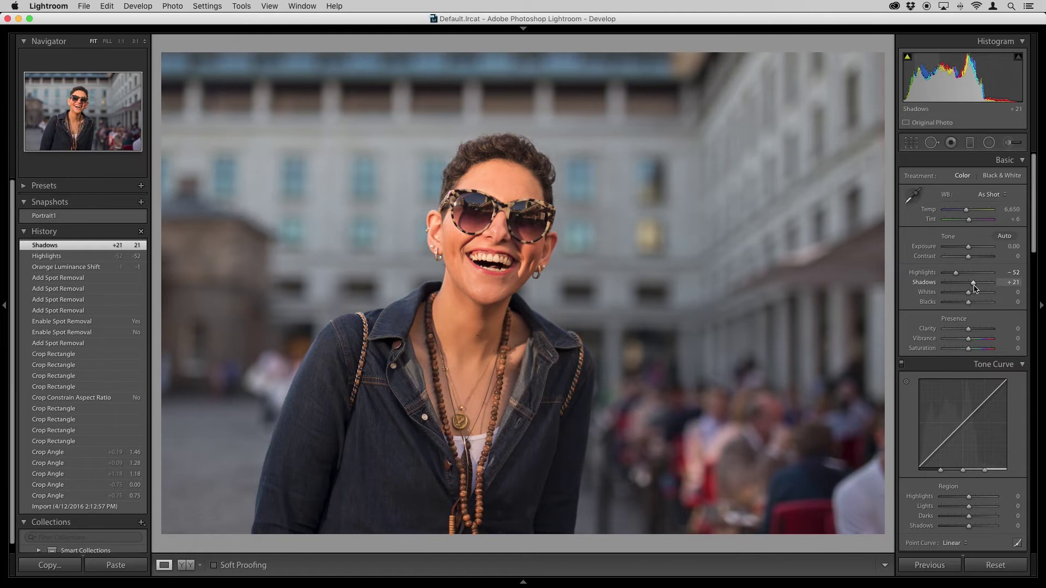
left_click(983, 349)
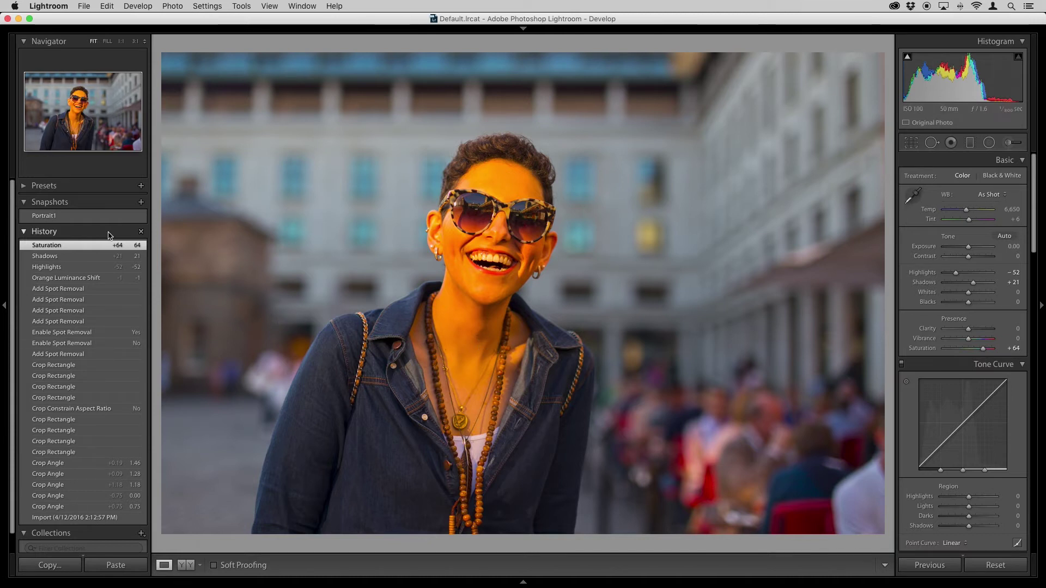
left_click(141, 203)
type("P")
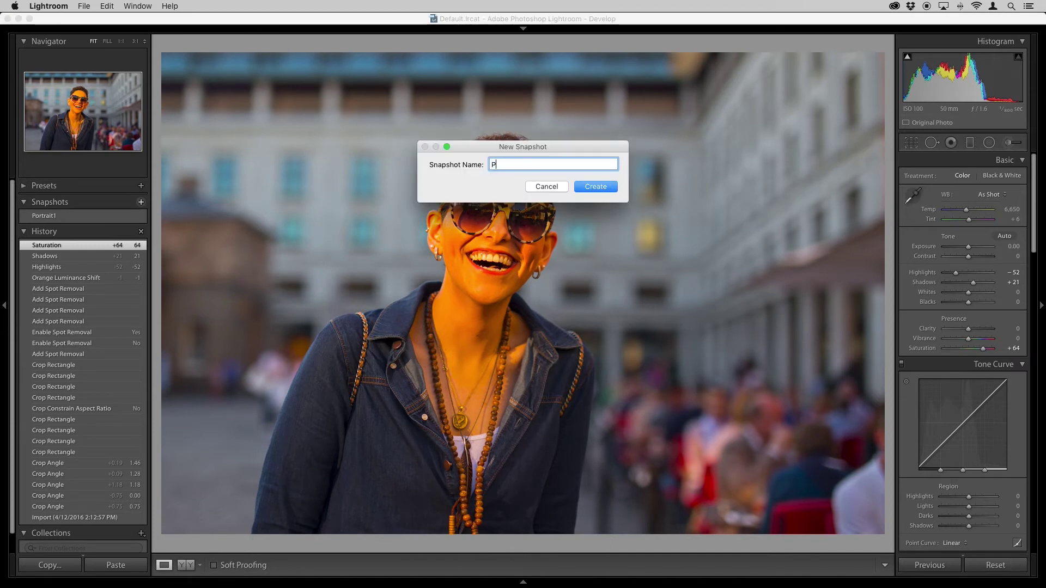
type("ortrait2")
key("Return")
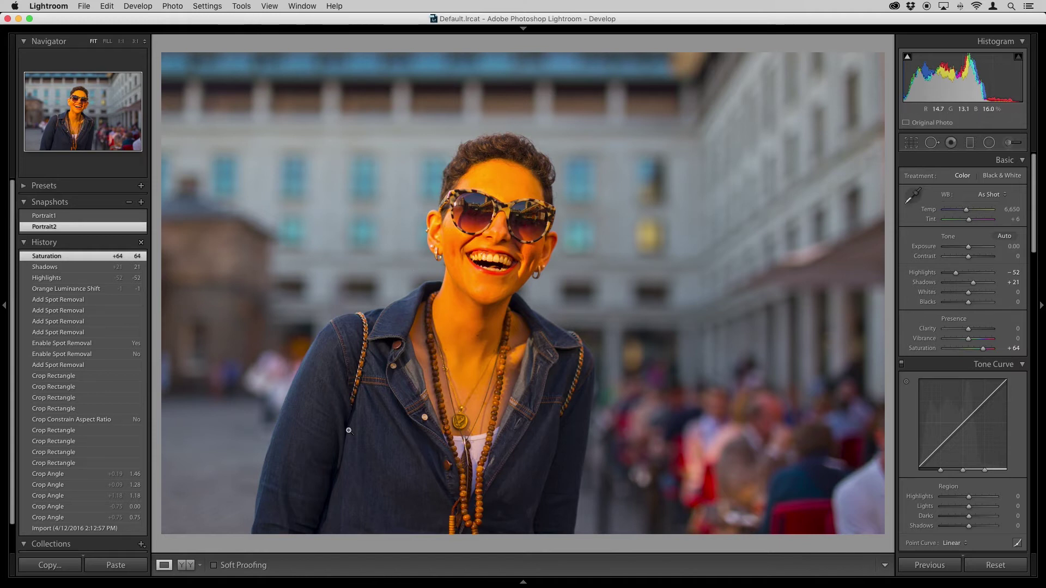
Step: Reset the portrait's develop settings and alternate between the Portrait1 and Portrait2 snapshots to compare the two looks
left_click(1011, 348)
left_click(993, 564)
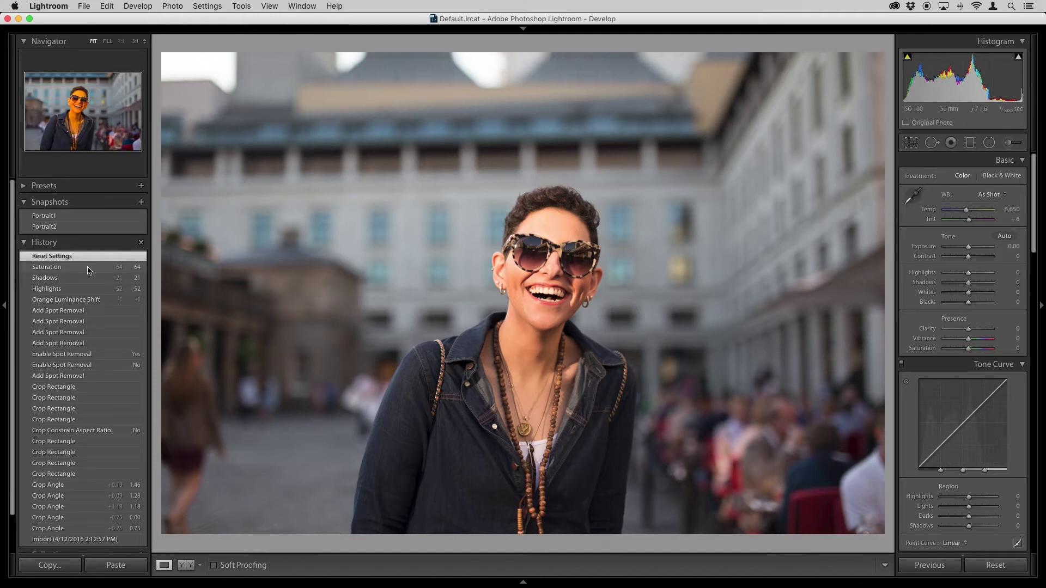
left_click(70, 219)
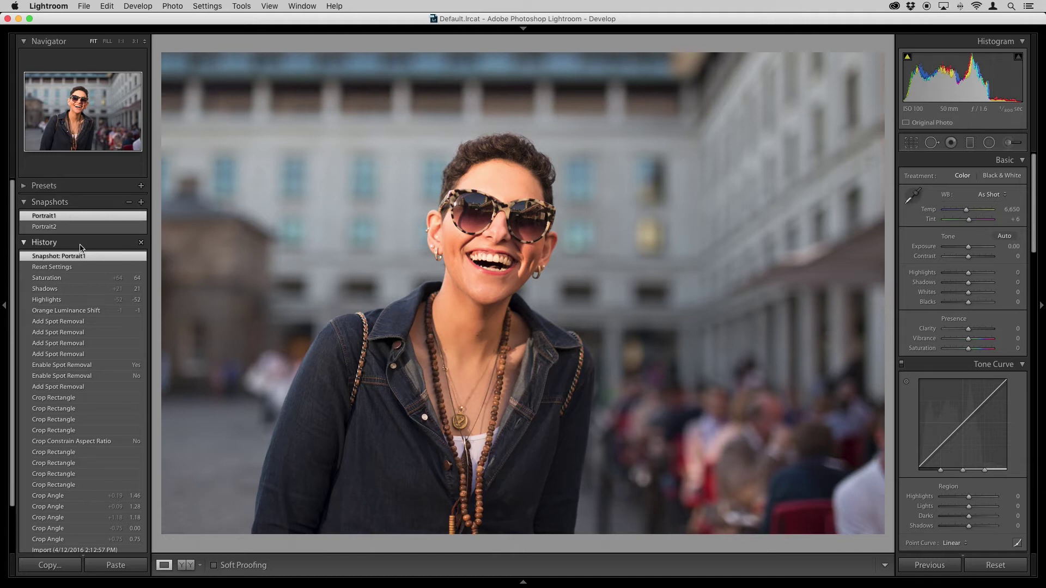
left_click(53, 227)
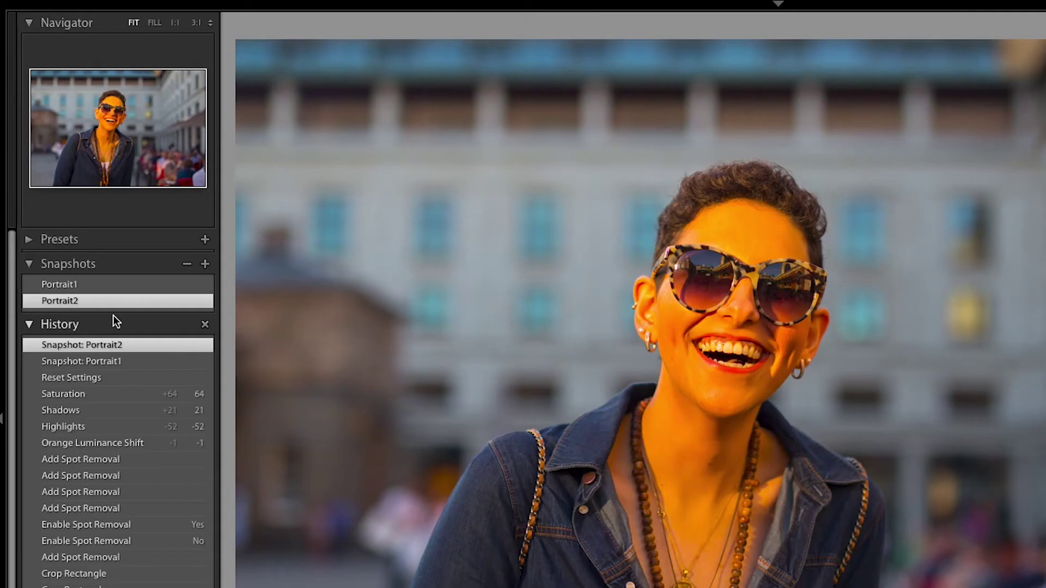
left_click(92, 286)
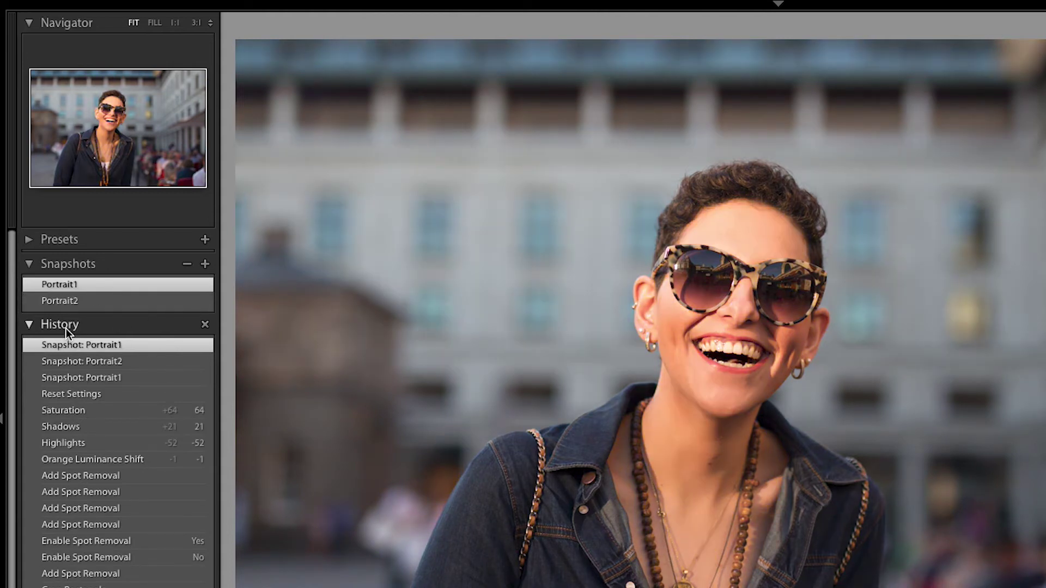
left_click(111, 301)
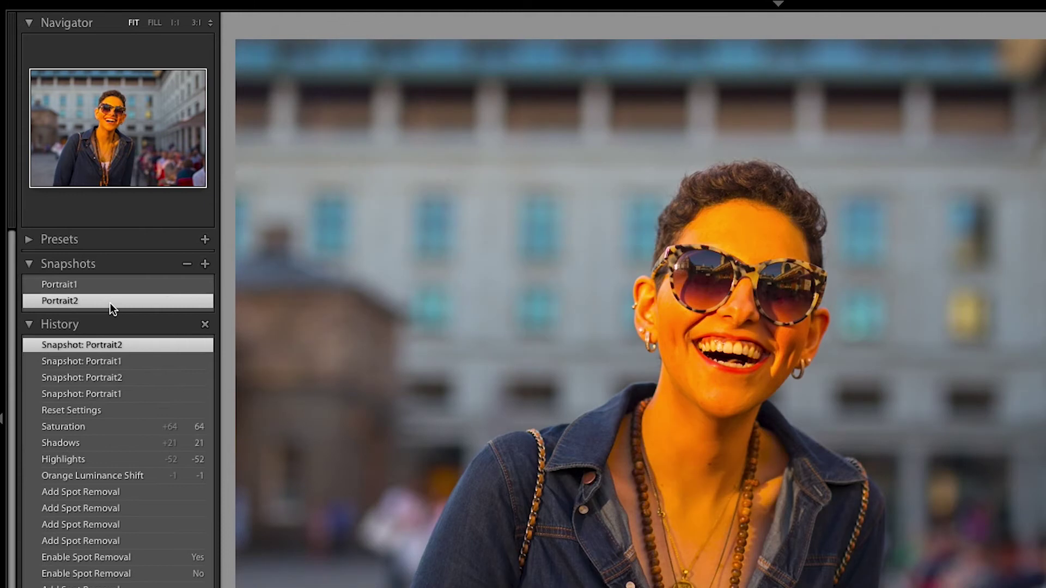
Step: Delete the Portrait2 snapshot and restore the Portrait1 snapshot
left_click(186, 266)
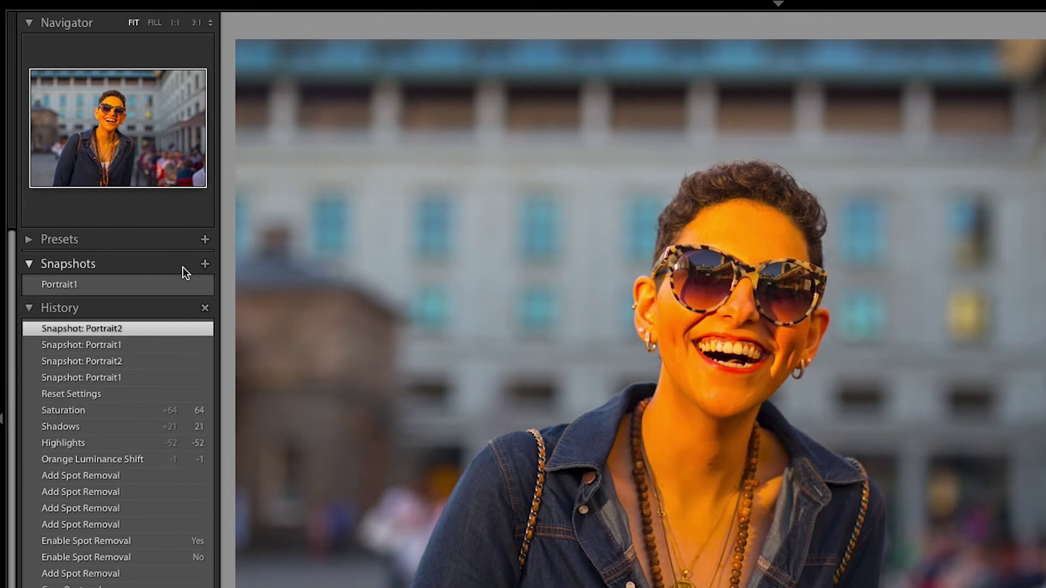
left_click(99, 287)
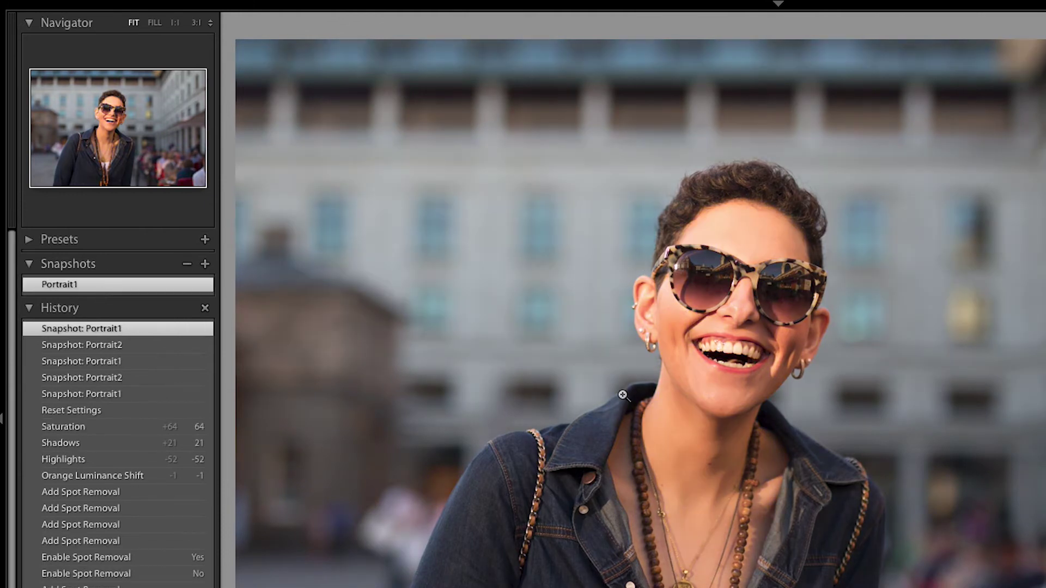
Step: Create a virtual copy of the London Trip-0122 portrait from the Library grid
key("g")
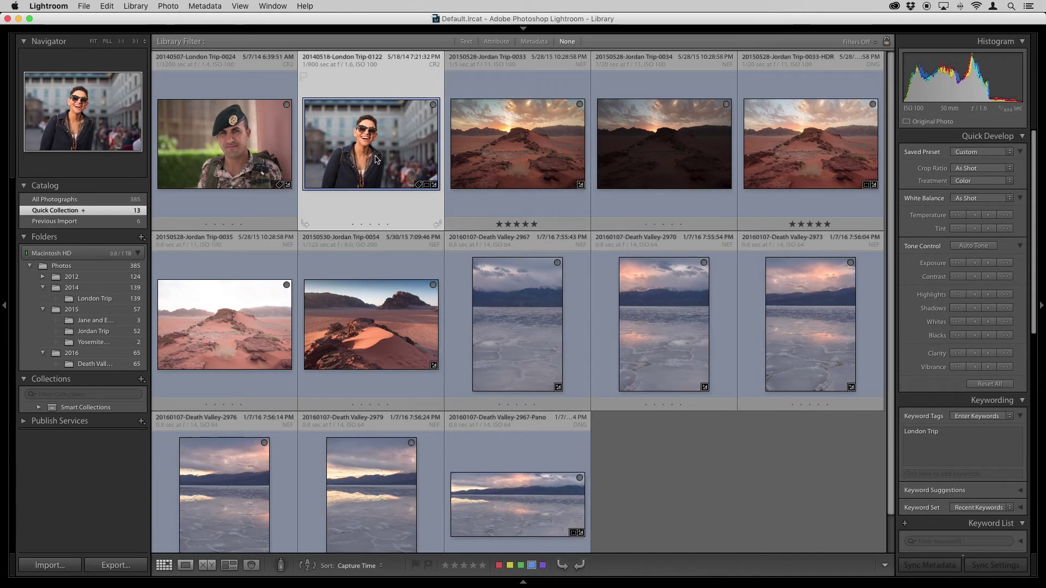
key("d")
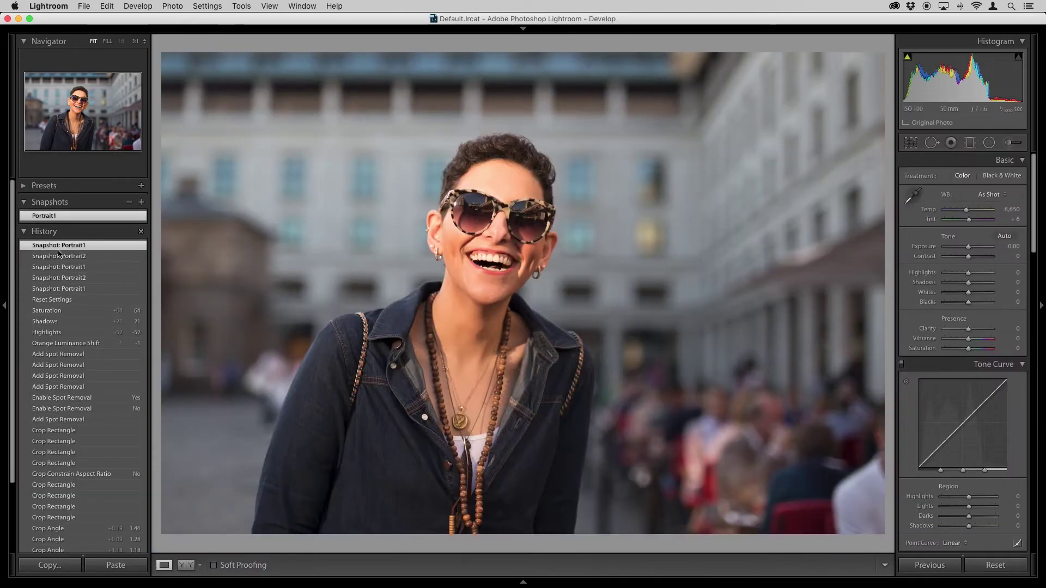
key("g")
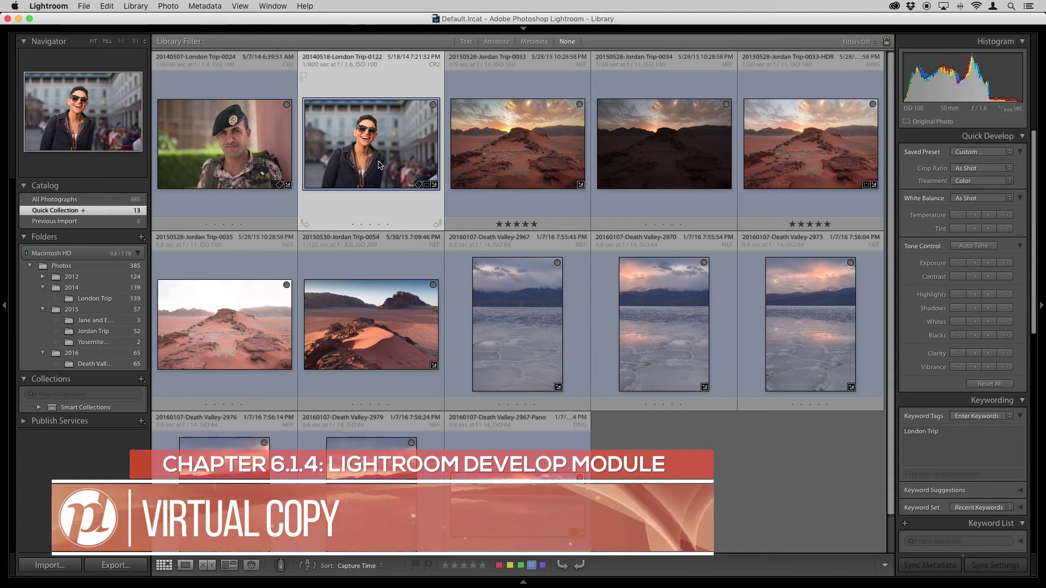
right_click(382, 149)
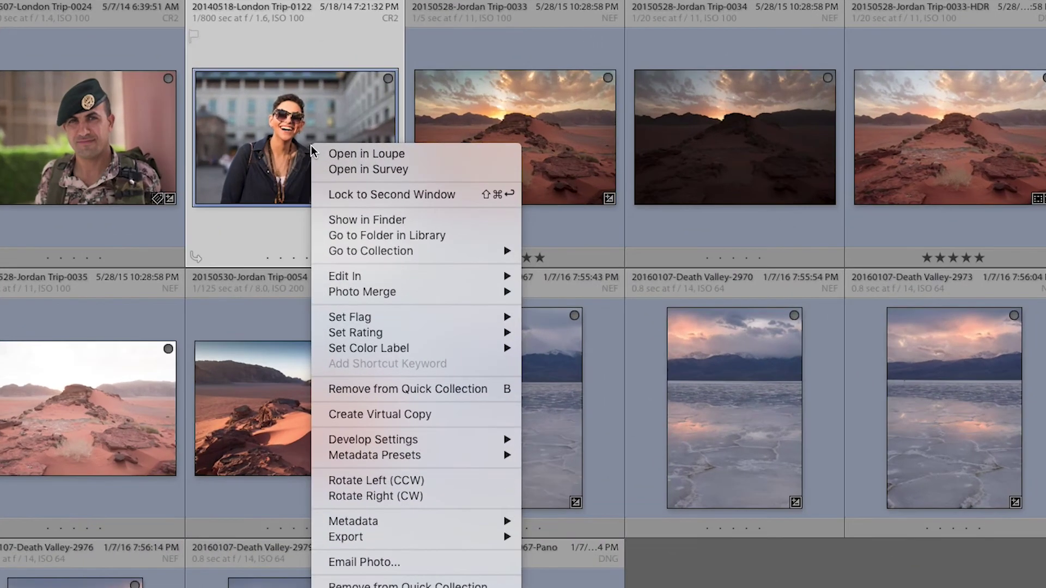
left_click(372, 414)
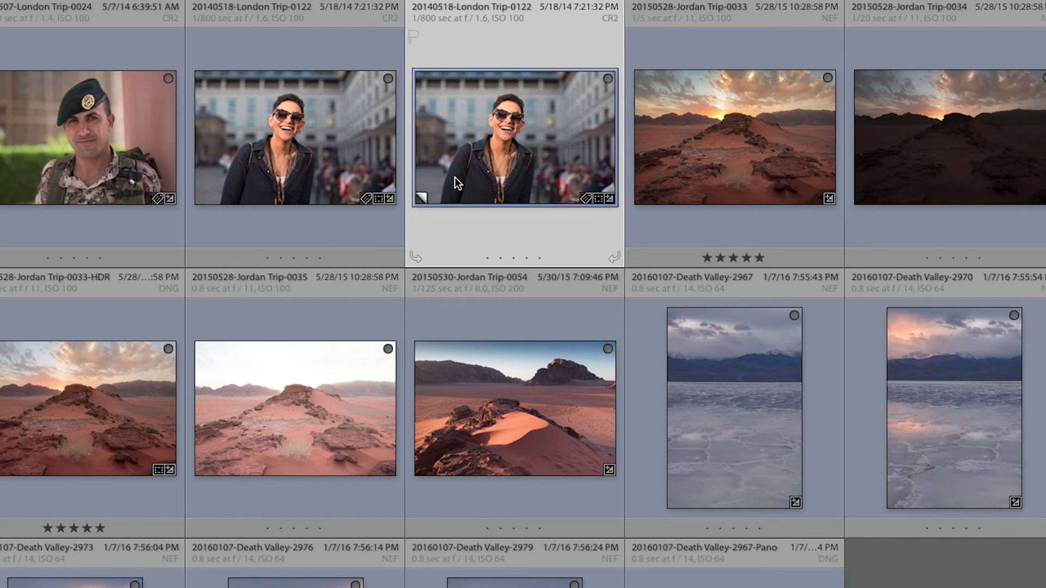
Step: Check the new virtual copy in the grid, and review the original portrait's snapshot and edit history in Develop
mouse_move(495, 182)
mouse_move(511, 127)
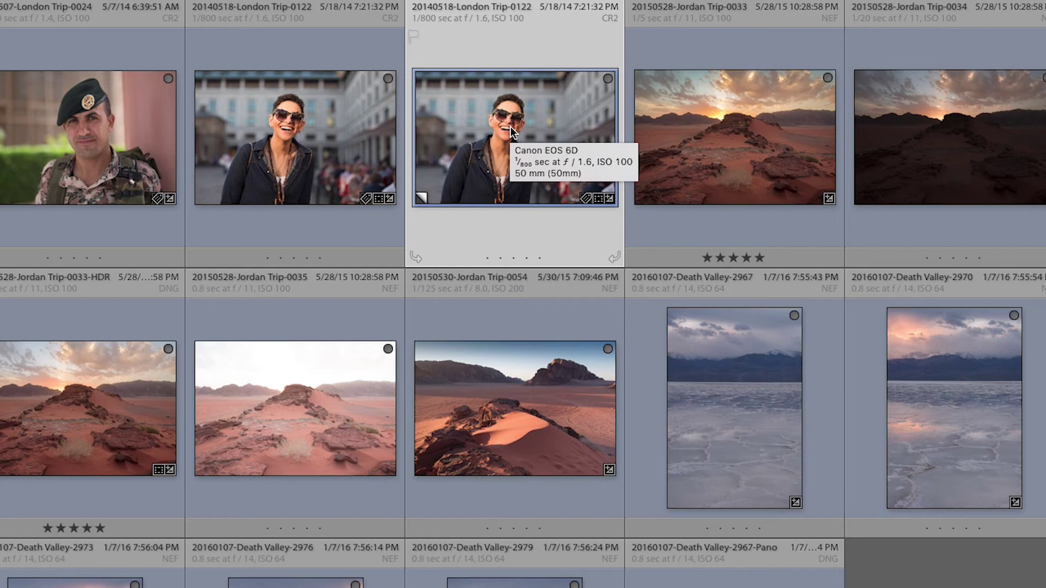
left_click(354, 143)
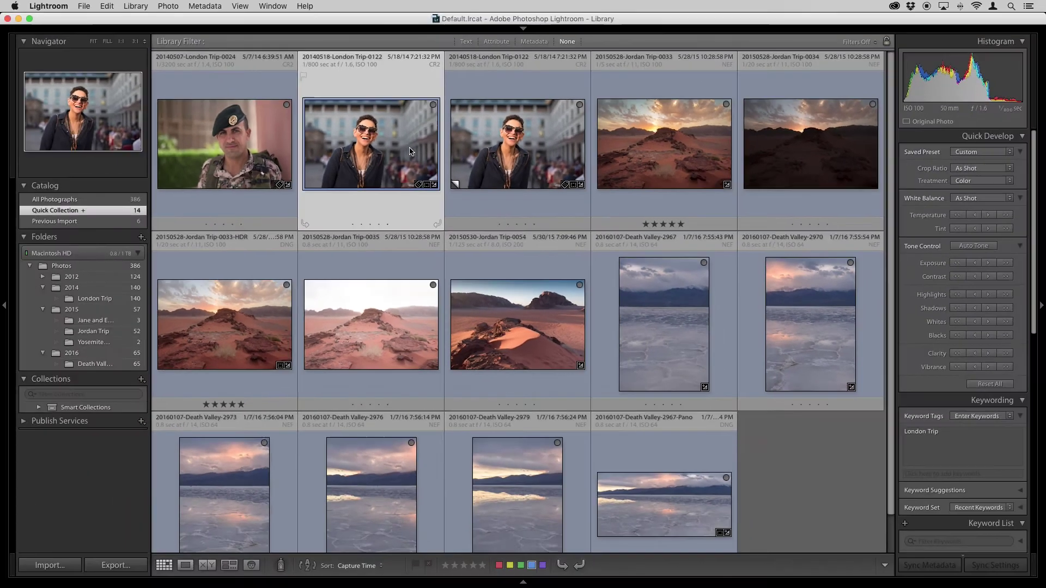
key("d")
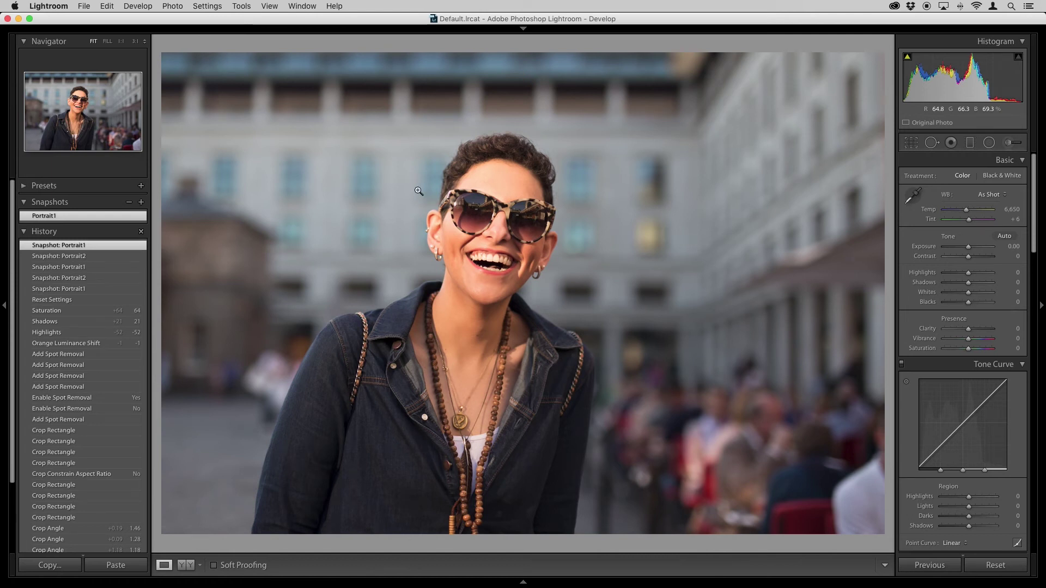
key("g")
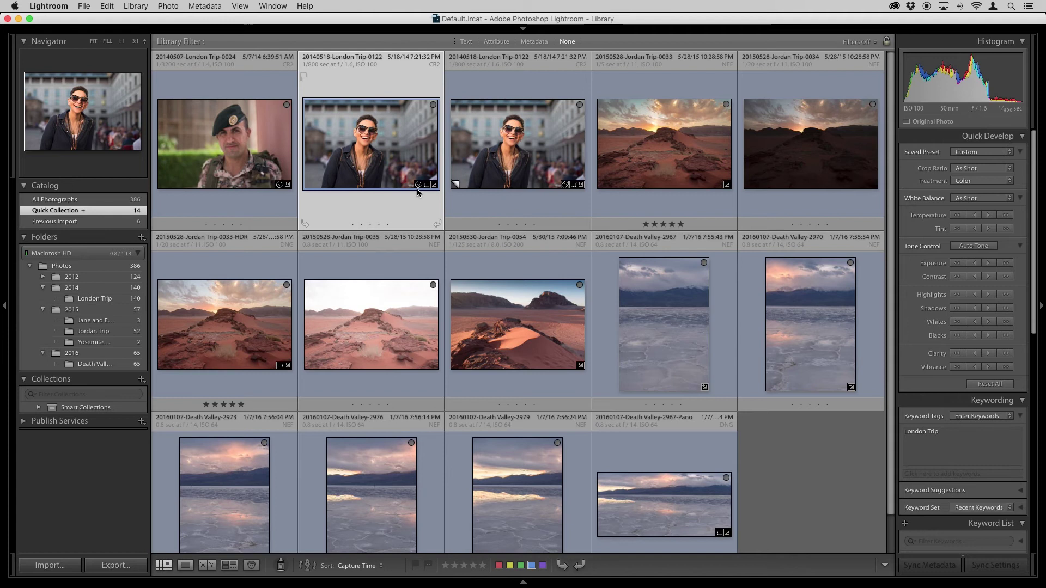
Step: Open the virtual copy of London Trip-0122 in Develop and convert it to Black & White
key("Right")
key("d")
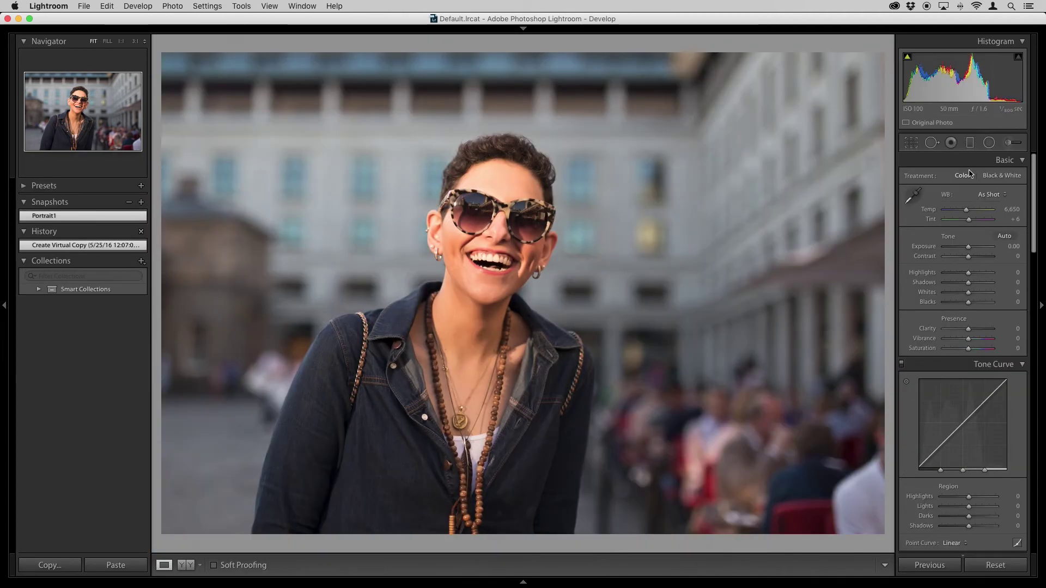
left_click(1004, 176)
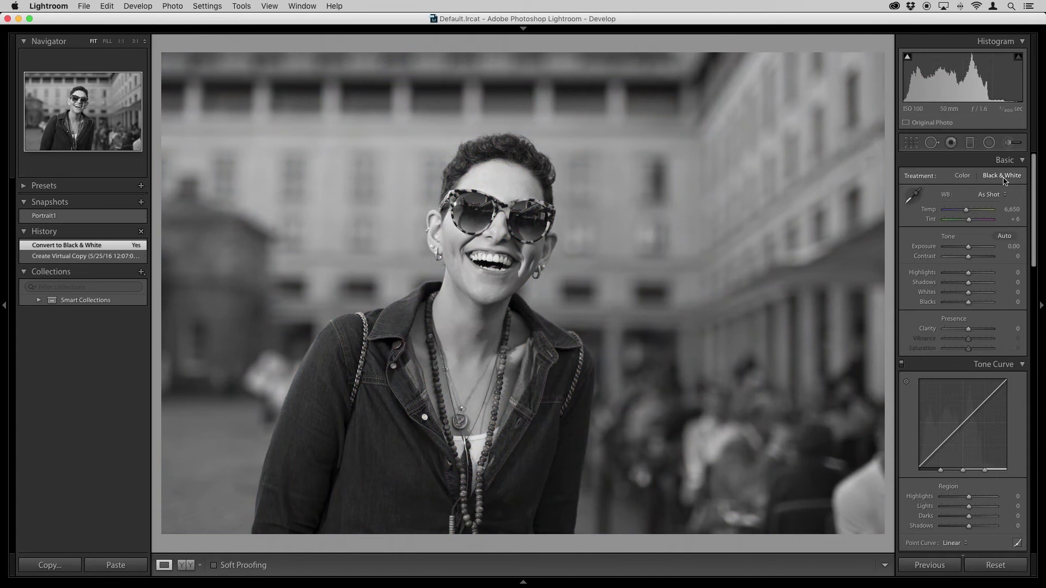
Step: Compare the original color portrait with its black-and-white virtual copy in Loupe view, switching back and forth, and return to the grid
key("g")
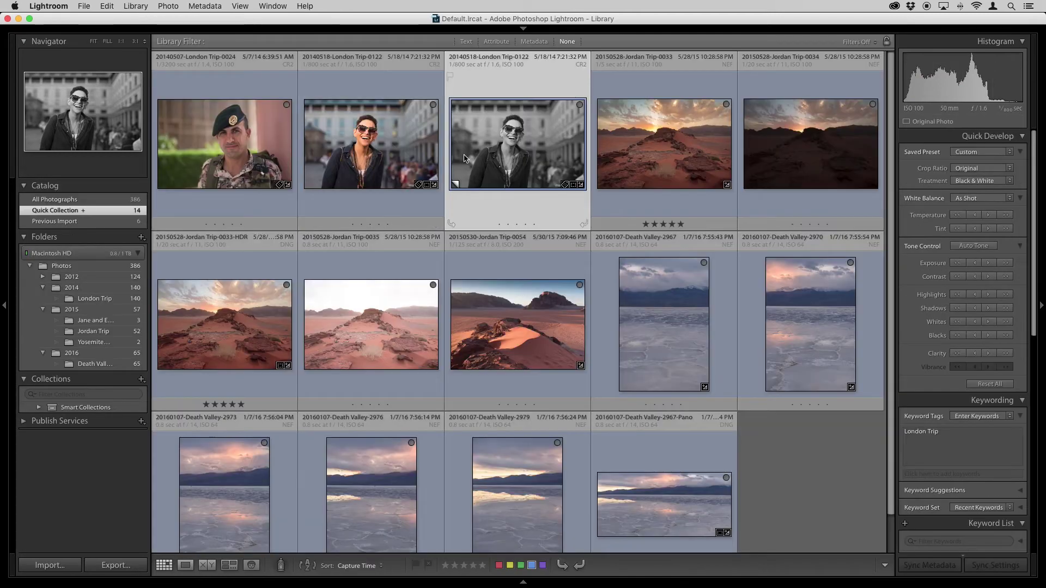
left_click(396, 161)
key("e")
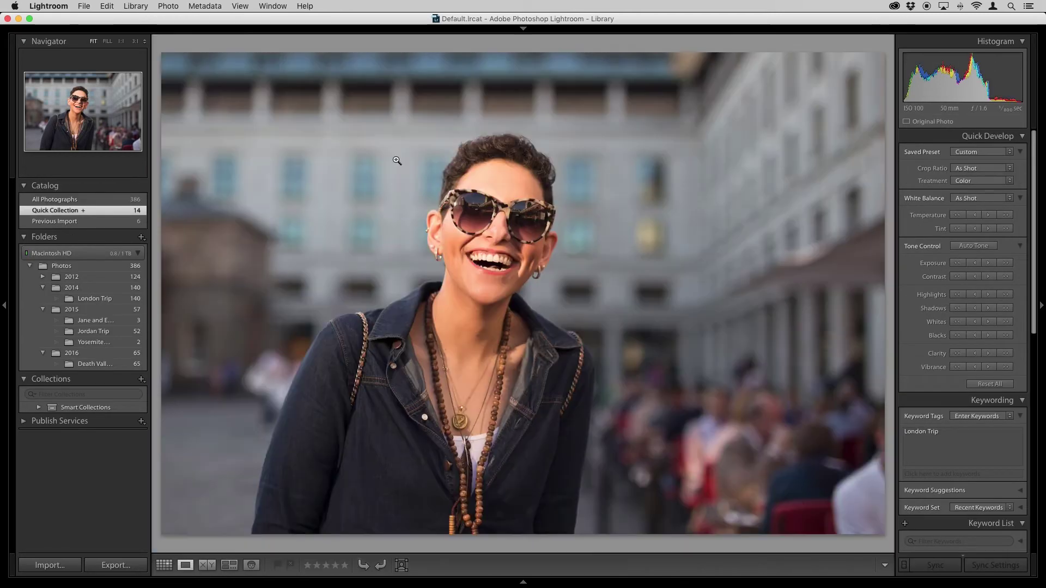
key("v")
key("v")
key("v")
key("v")
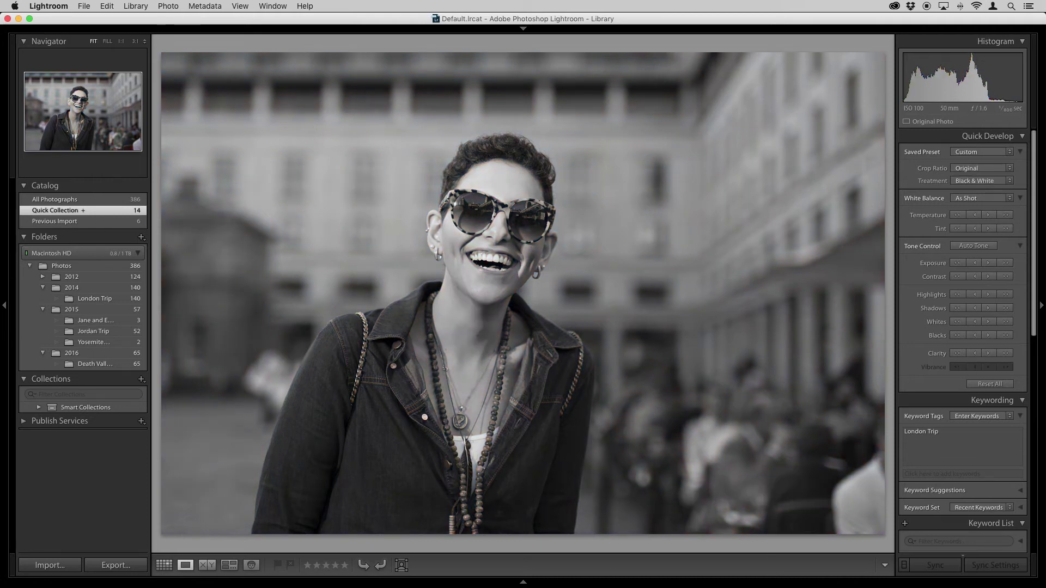
key("v")
key("v")
key("v")
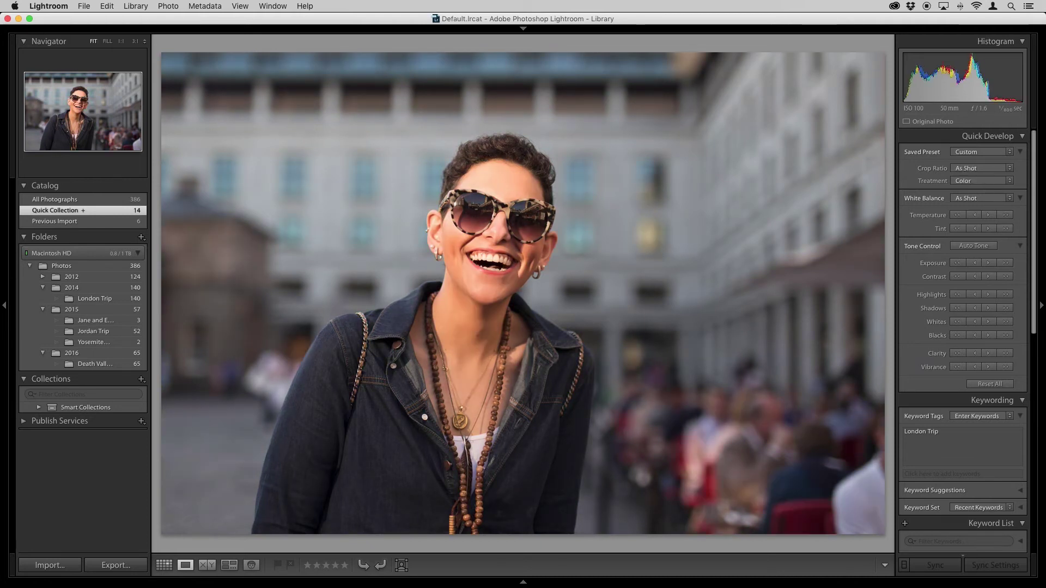
key("v")
key("v")
key("v")
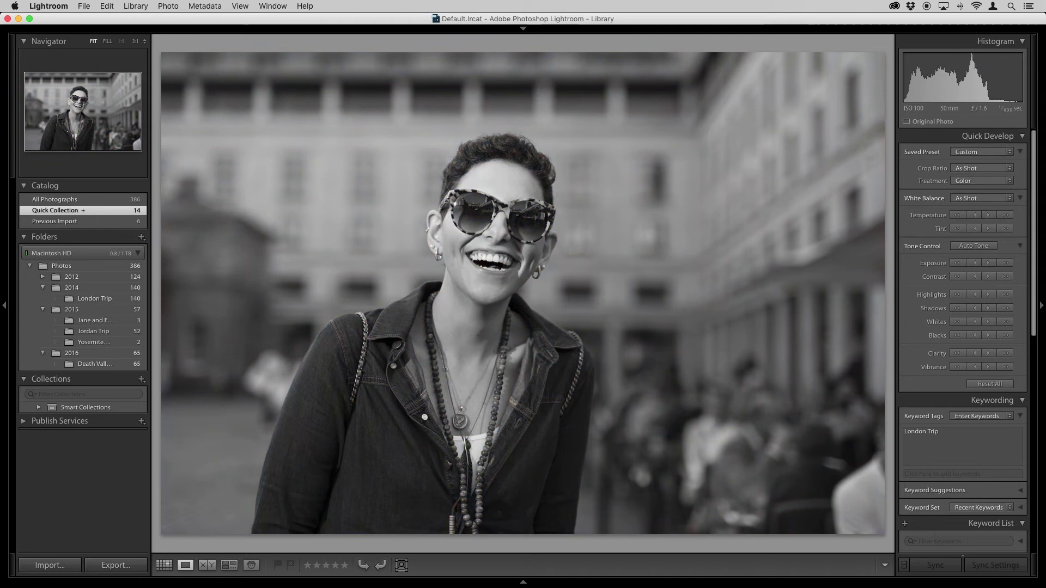
key("g")
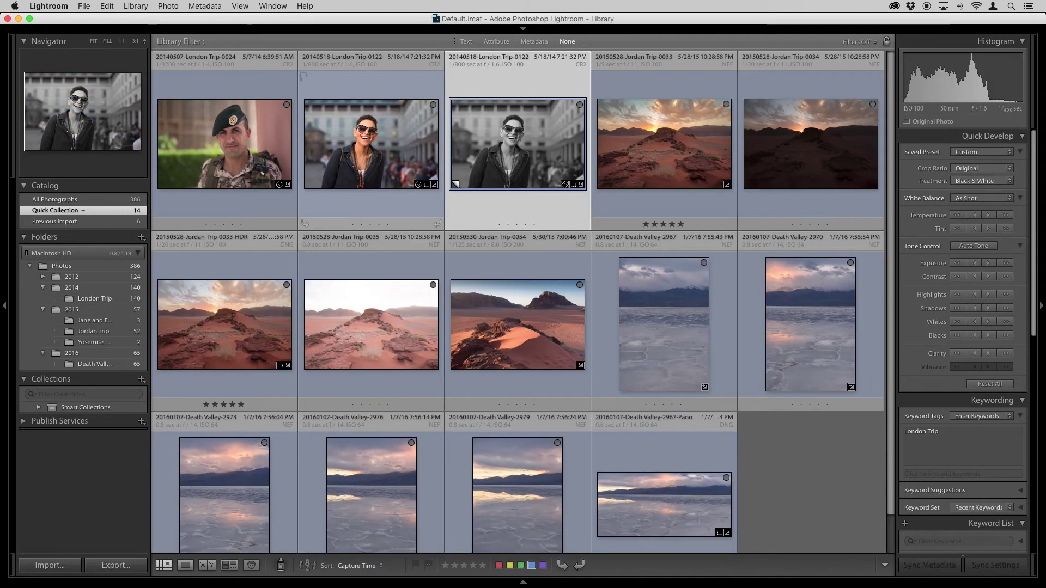
Step: Open the virtual copy in Develop, try the Portrait1 snapshot on it and undo that change
key("d")
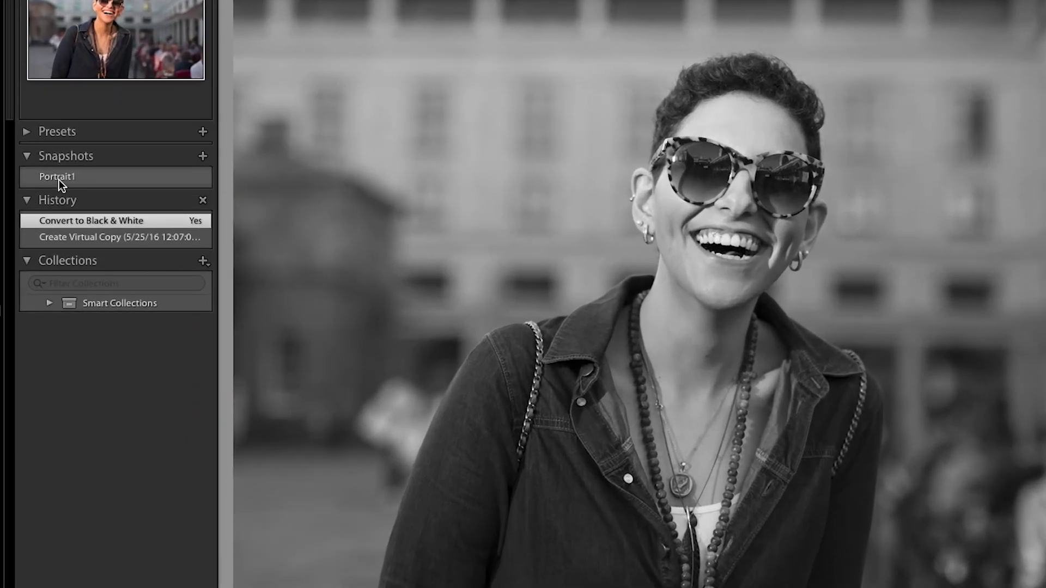
left_click(59, 179)
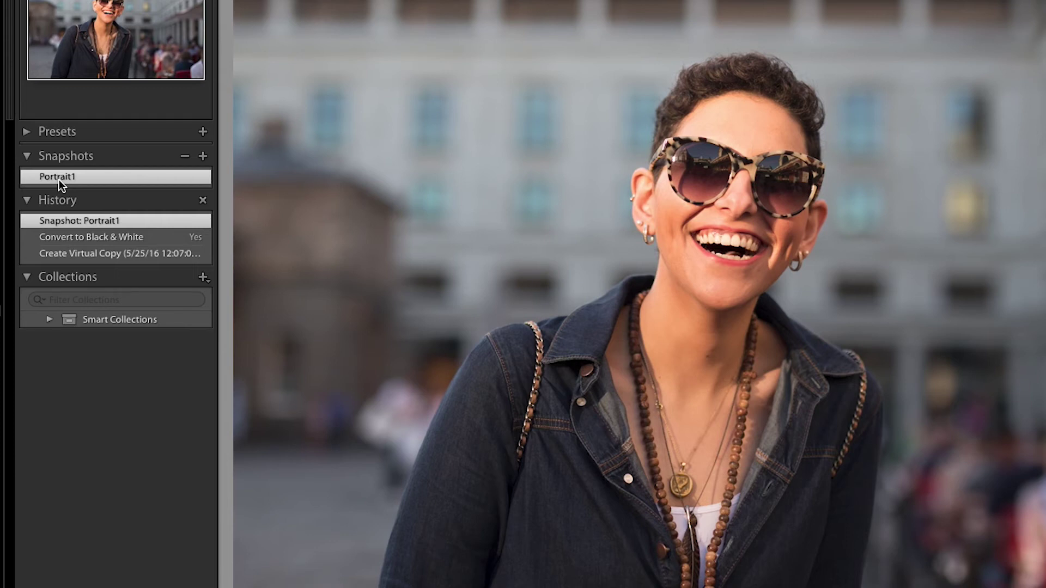
key("ctrl+z")
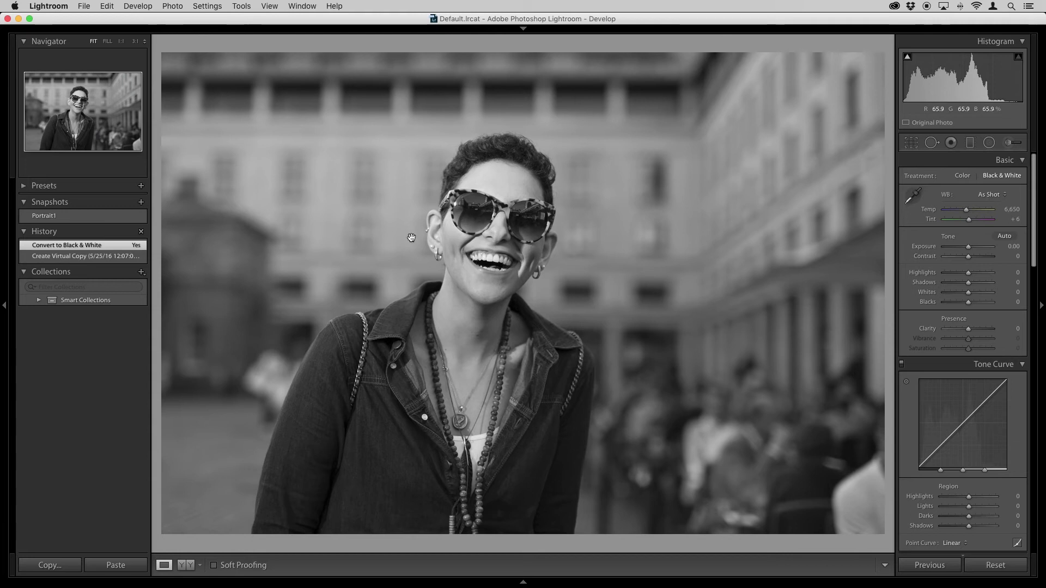
Step: Open the crop overlay on the black-and-white virtual copy, close it without changes and return to the grid
key("r")
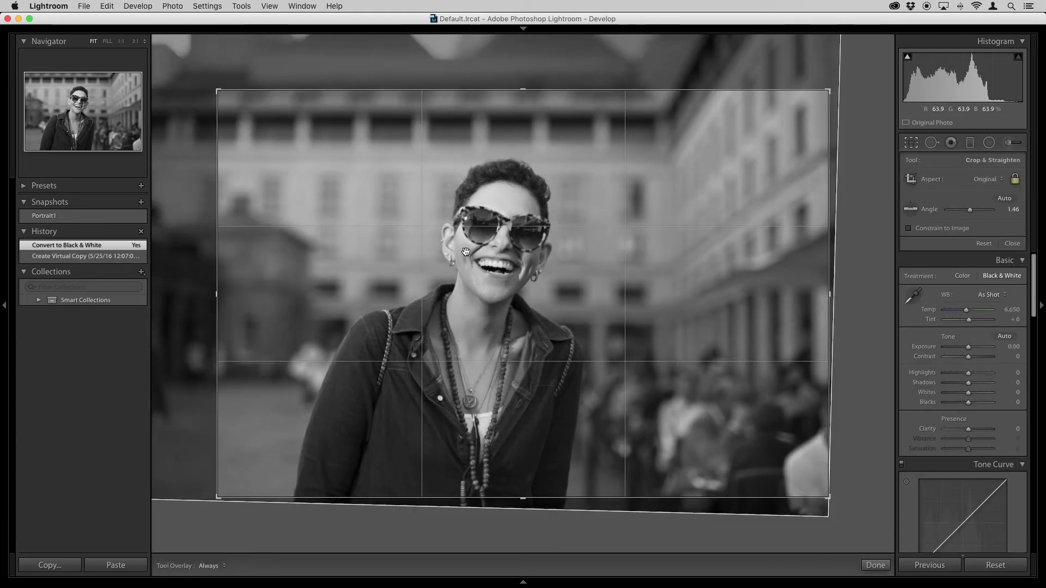
key("Return")
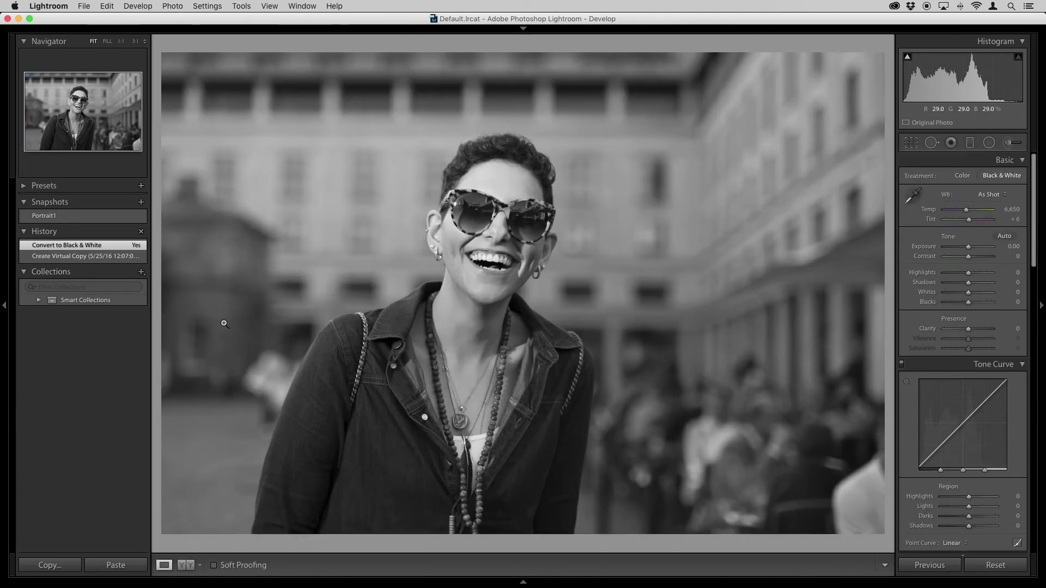
key("g")
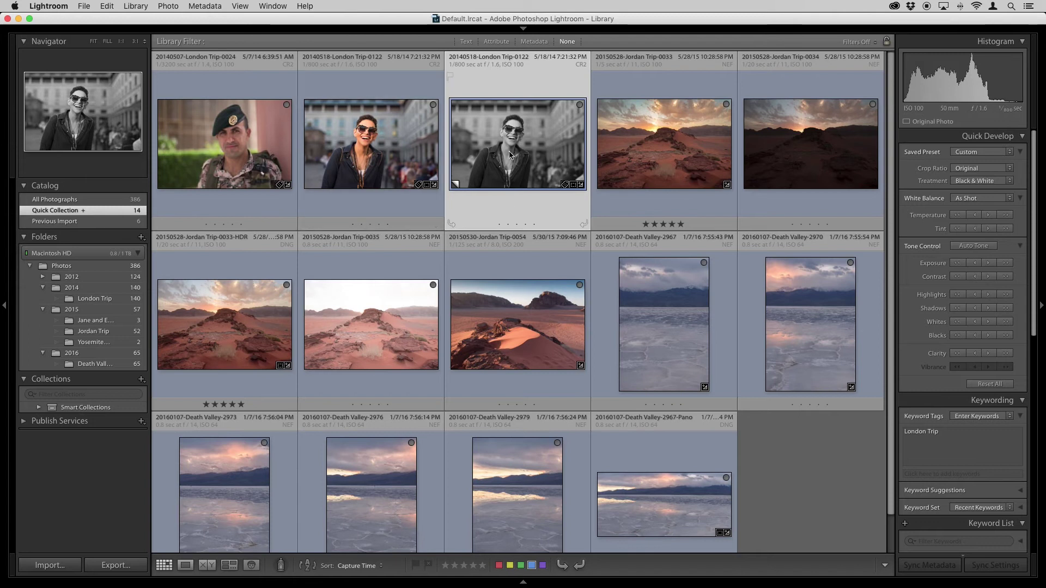
Step: Create two more virtual copies of the original color London Trip-0122 portrait
left_click(349, 161)
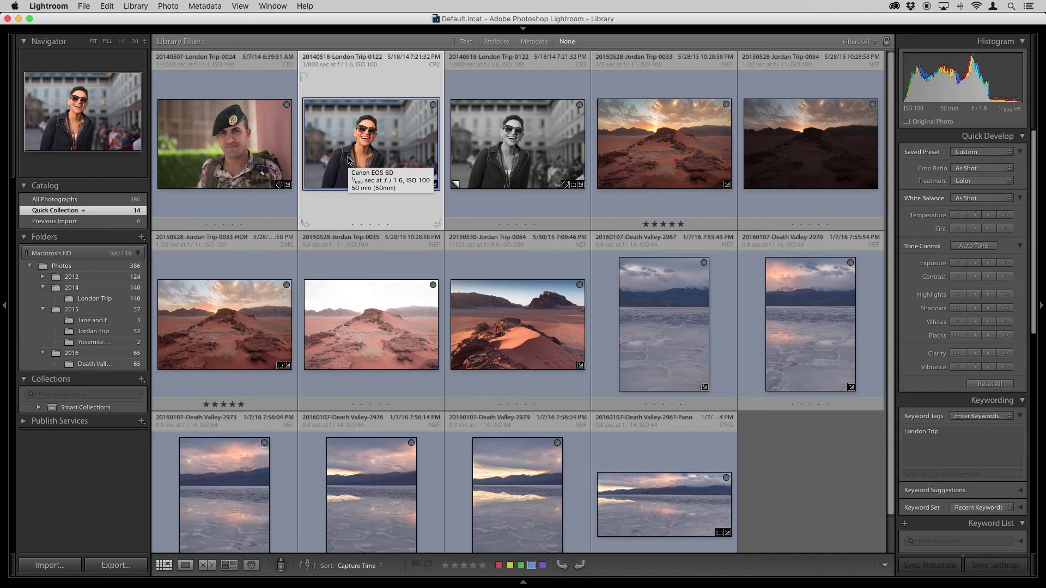
right_click(399, 150)
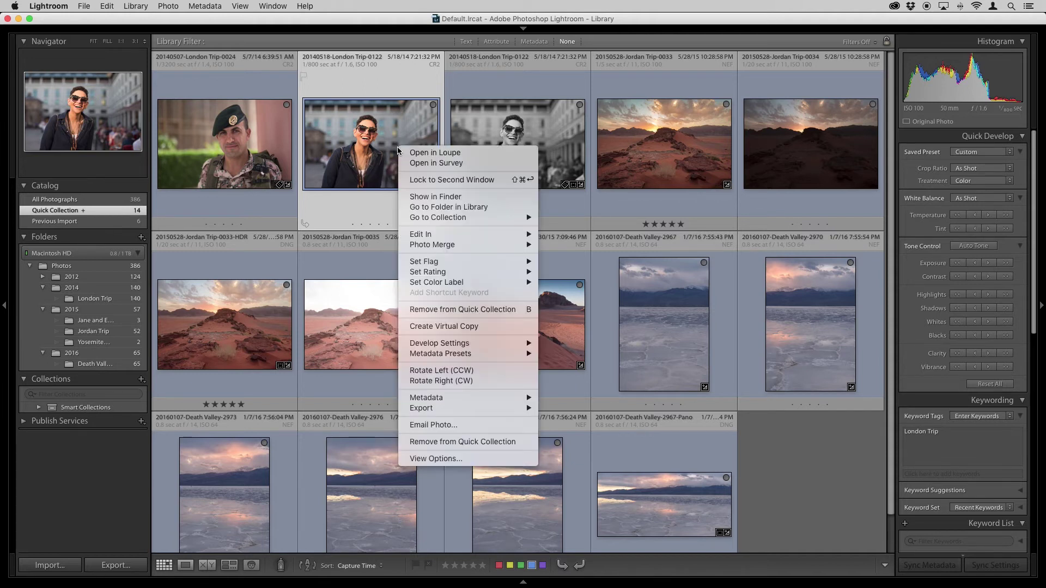
left_click(433, 326)
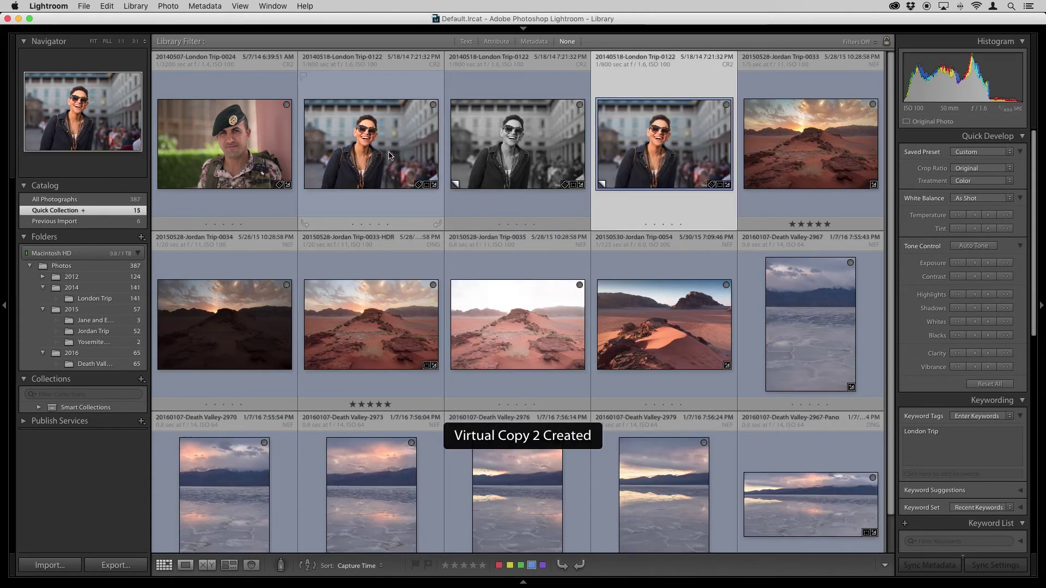
right_click(394, 153)
left_click(430, 330)
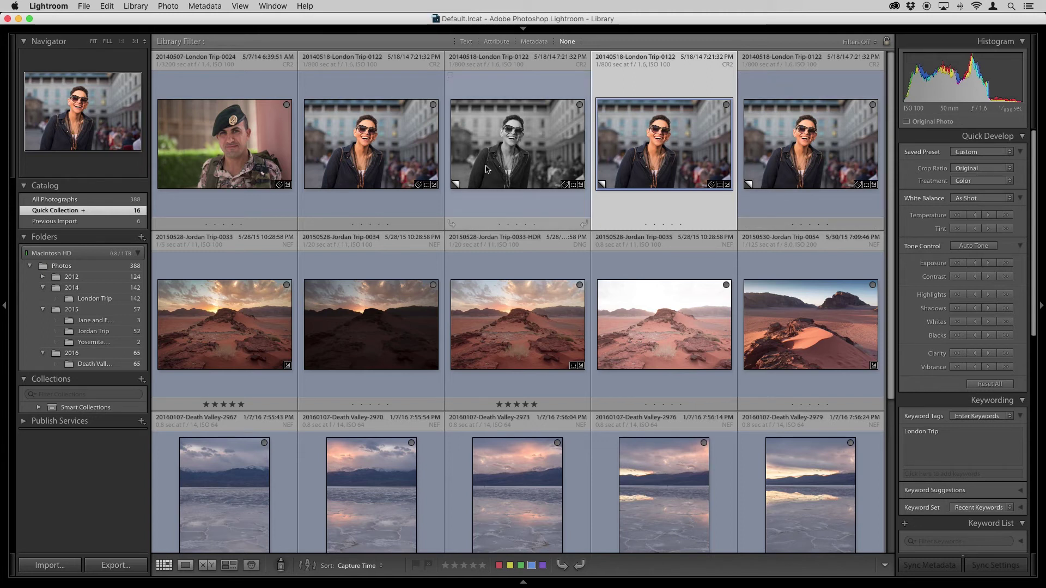
Step: Select the original London Trip-0122 portrait together with its black-and-white virtual copy and open the export options for both
mouse_move(488, 169)
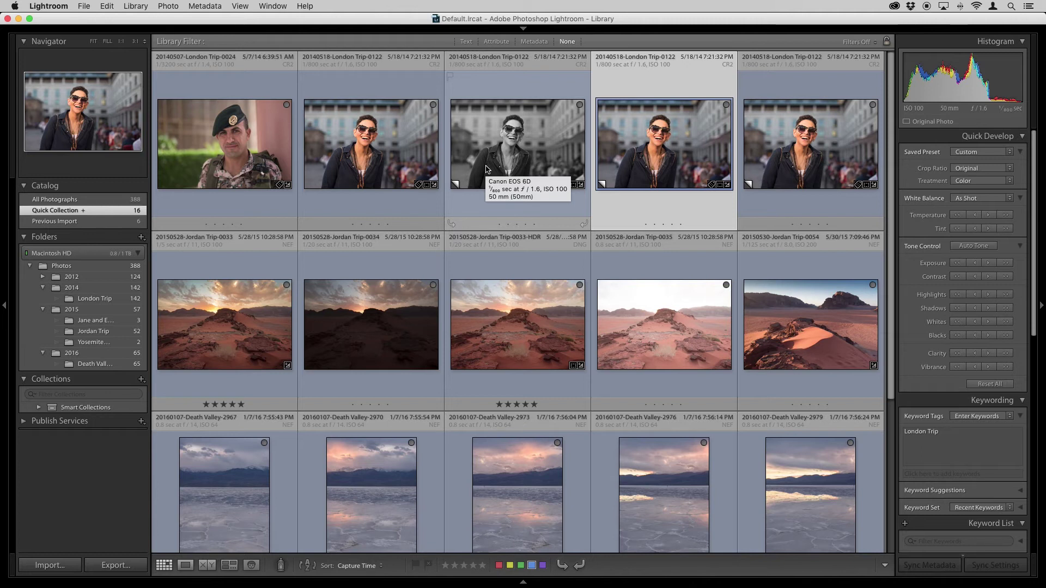
left_click(527, 160)
left_click(395, 147, "super")
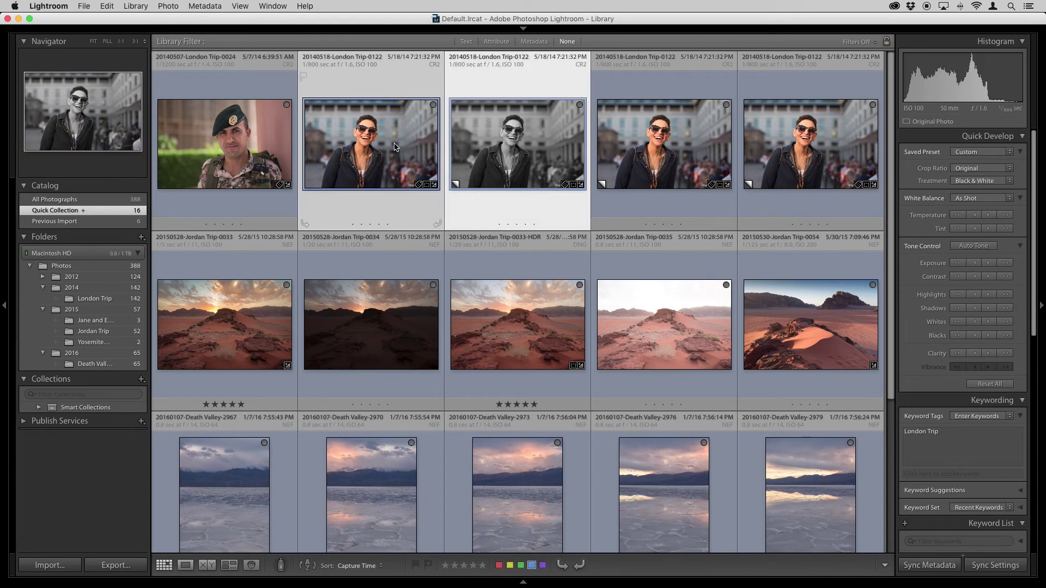
right_click(394, 146)
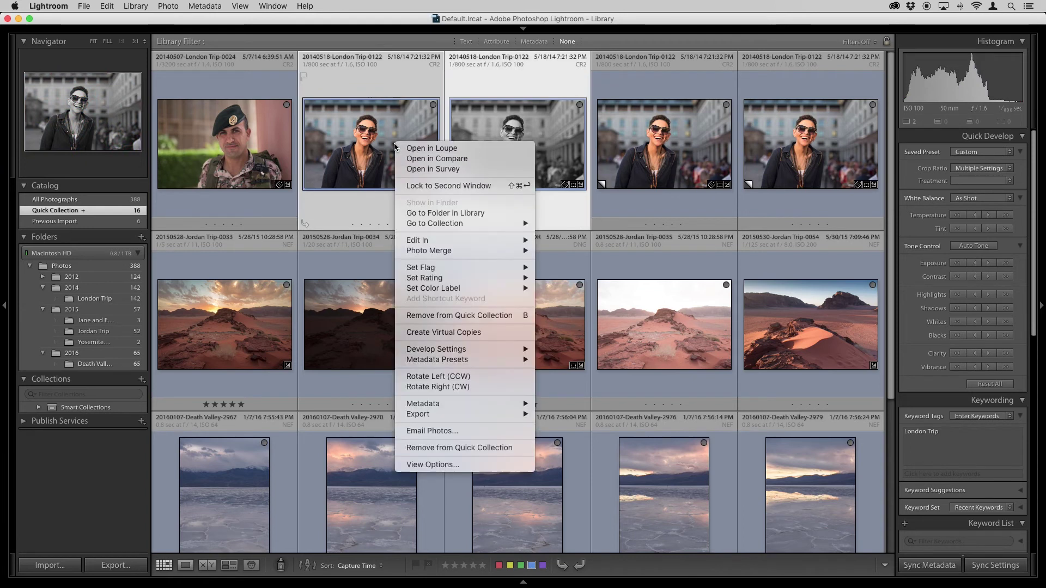
mouse_move(422, 416)
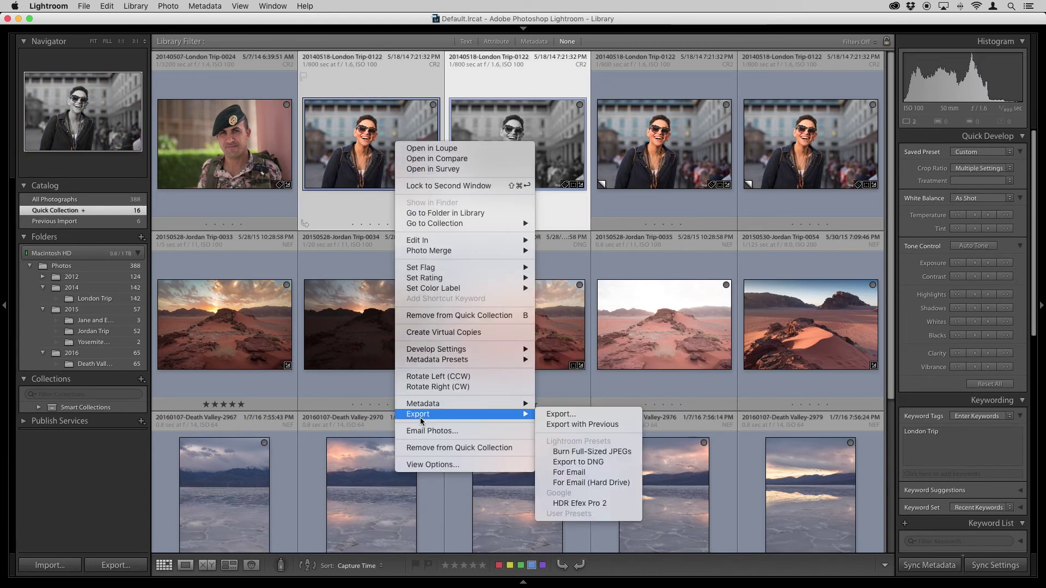
left_click(566, 416)
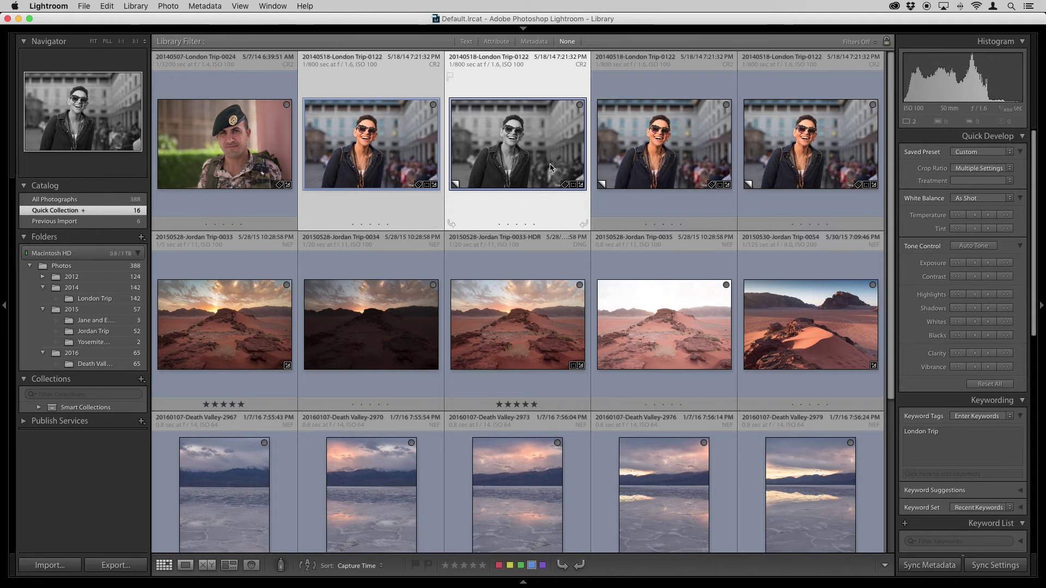
mouse_move(550, 167)
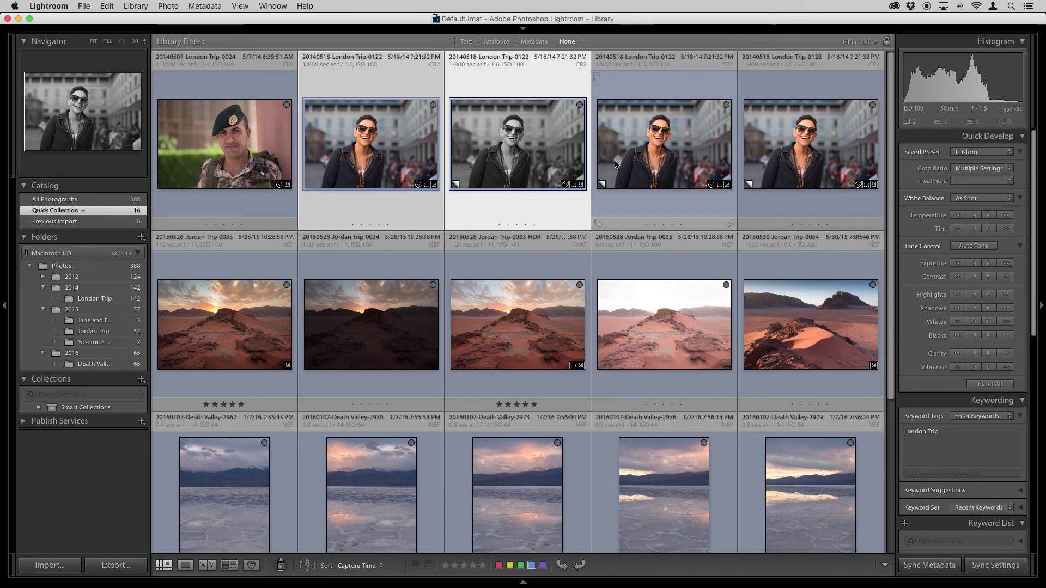
right_click(536, 156)
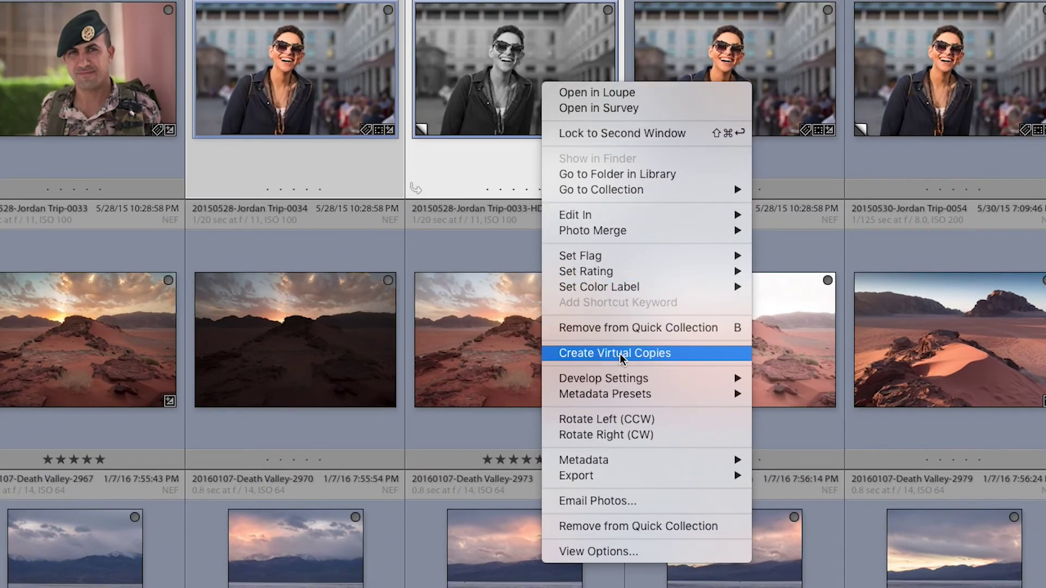
left_click(495, 47)
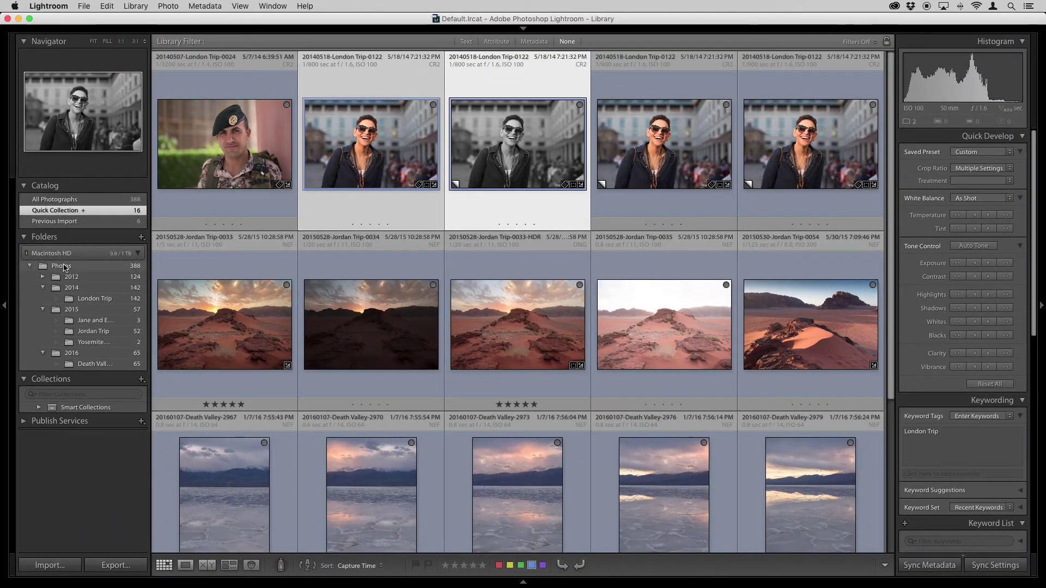
Step: Show the Photos folder and collapse the stack of London Trip-0122 and its virtual copies
left_click(62, 267)
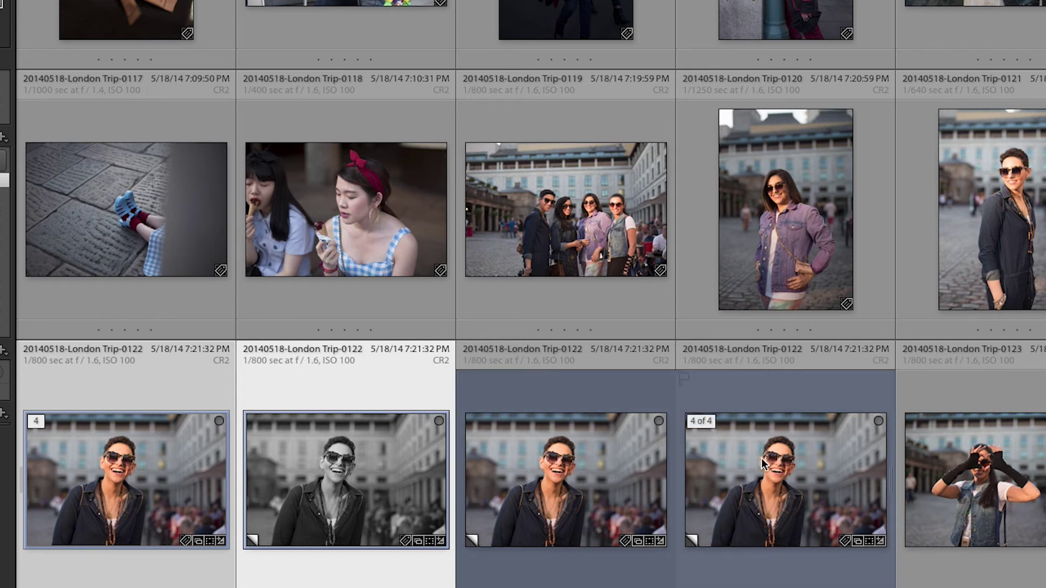
mouse_move(755, 466)
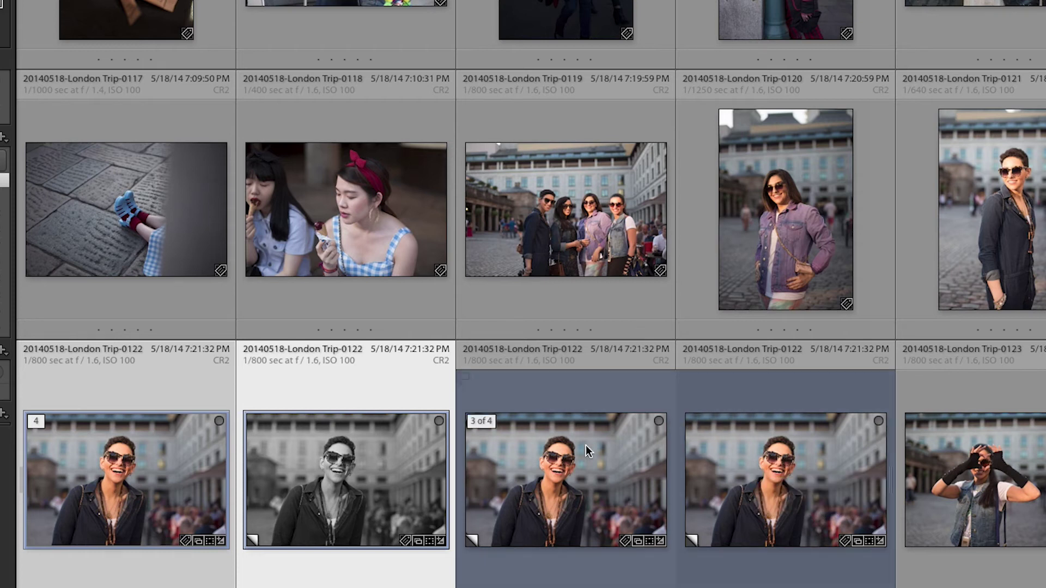
left_click(556, 450)
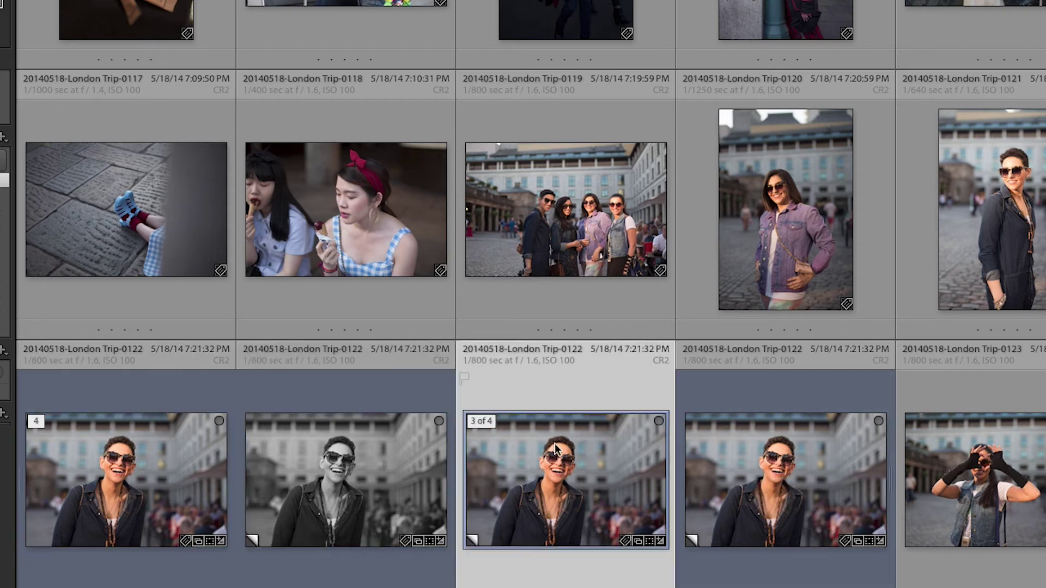
right_click(531, 463)
mouse_move(595, 434)
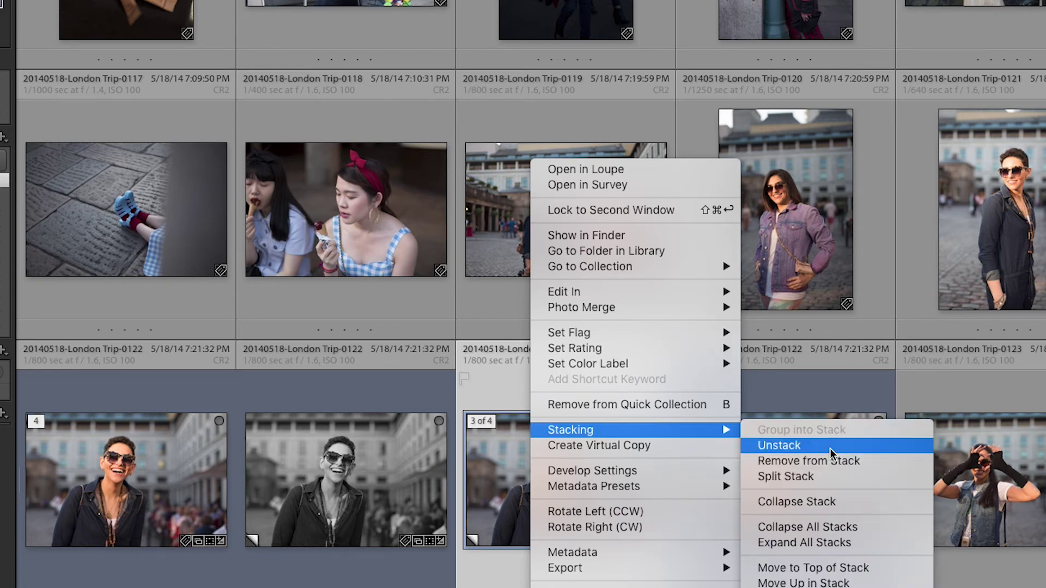
left_click(800, 501)
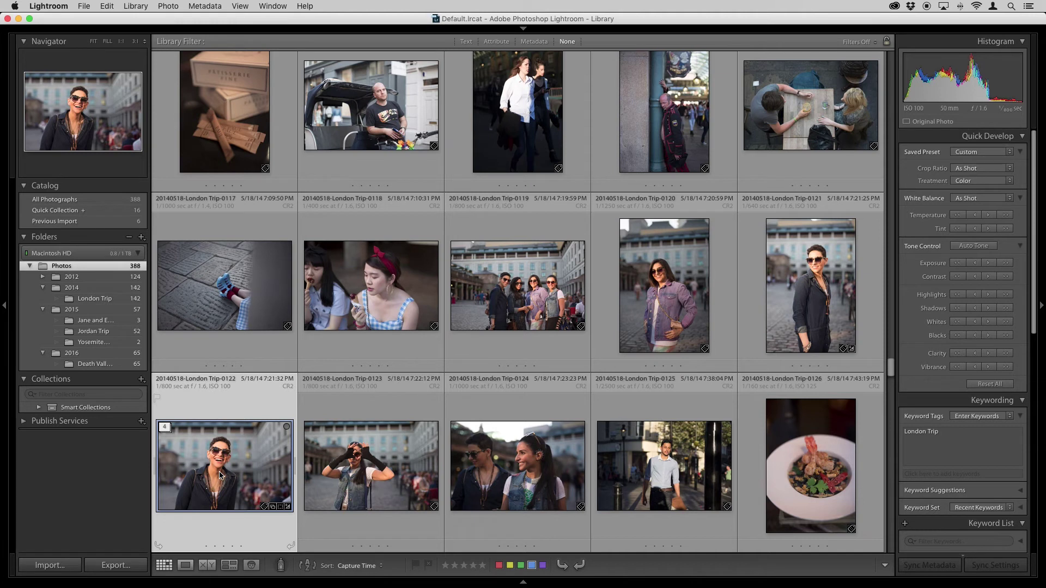
Step: Select Jordan Trip-0033, -0034 and -0035 in the Quick Collection and group them into a stack in the Photos folder
left_click(97, 210)
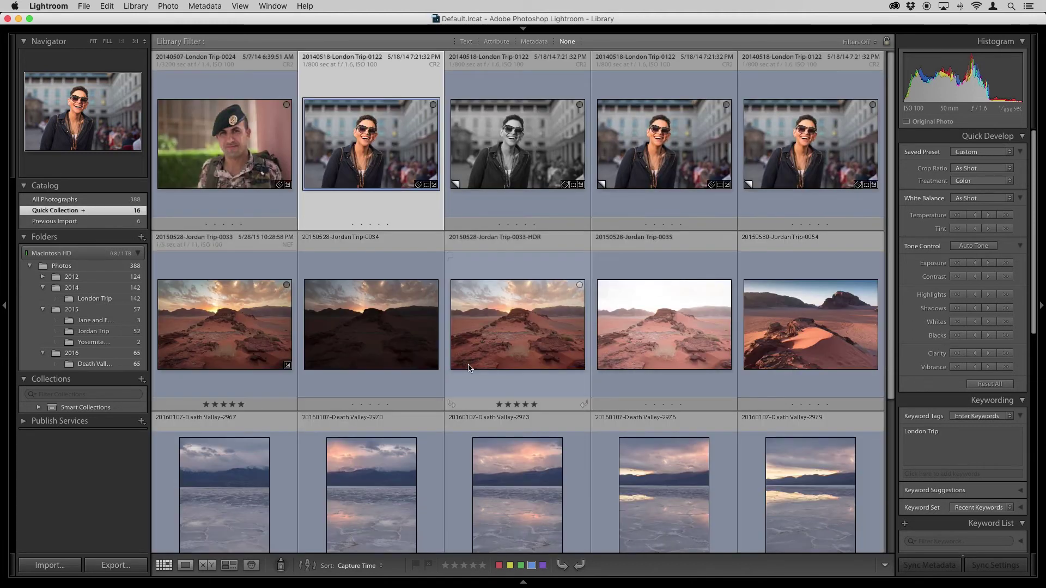
left_click(279, 334)
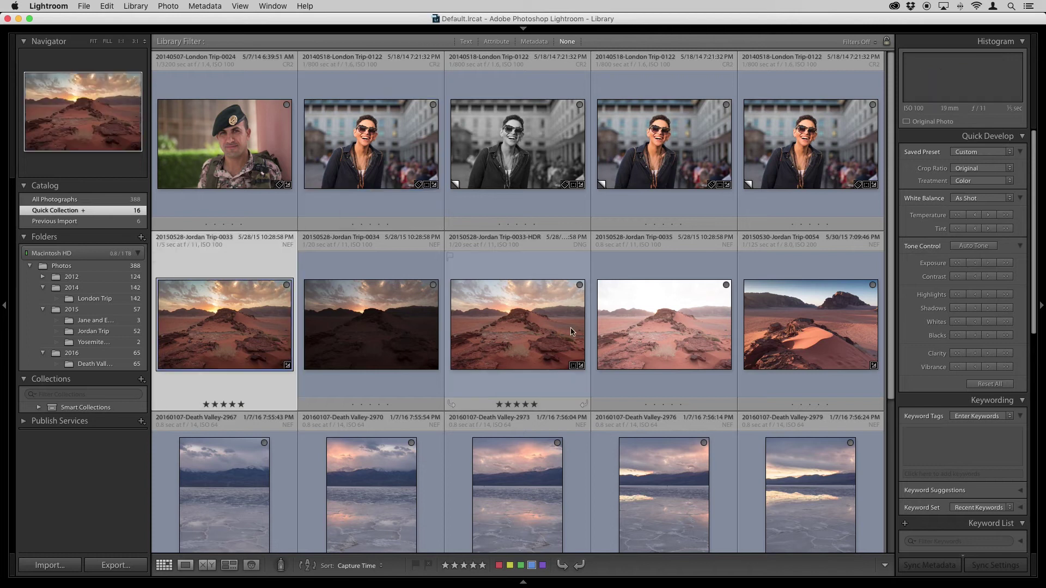
left_click(434, 353, "super")
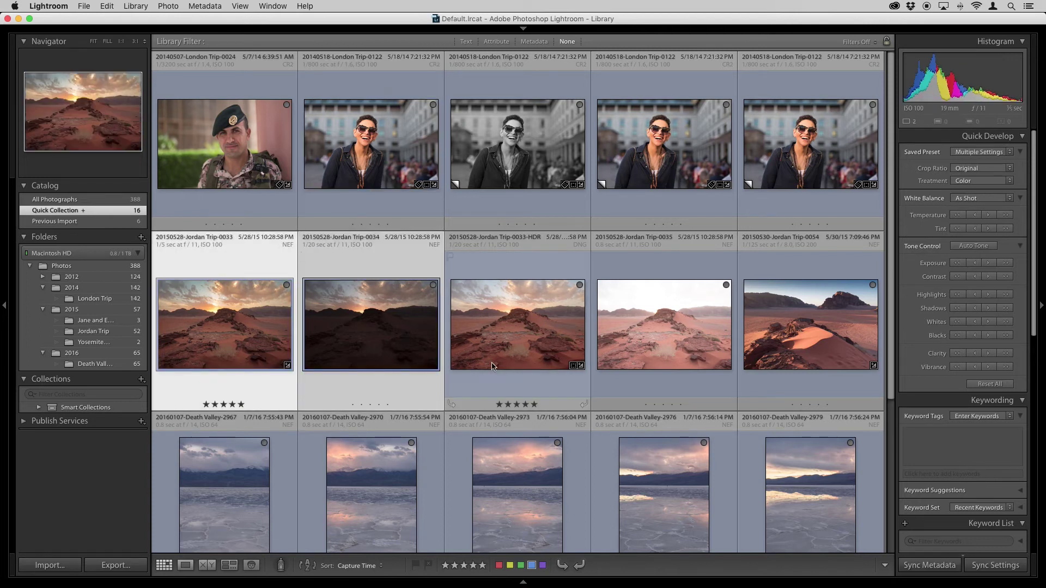
left_click(668, 324, "super")
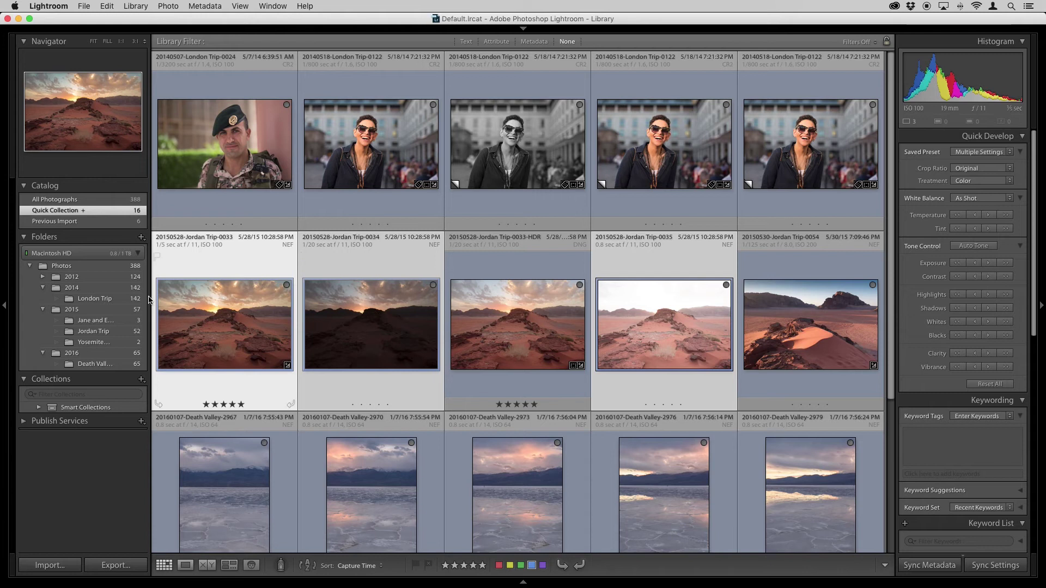
left_click(59, 268)
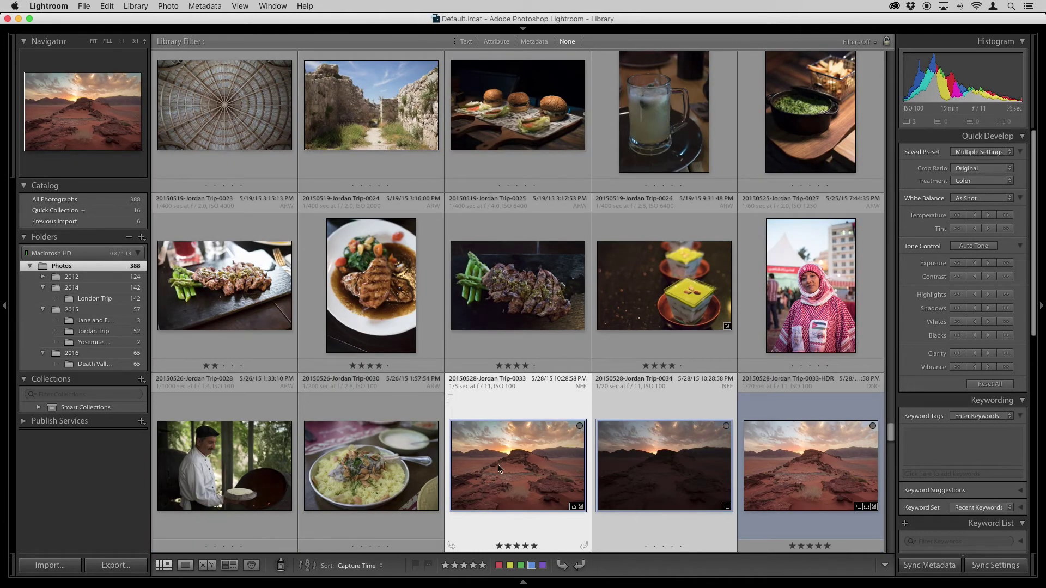
scroll(499, 468, "down", 3)
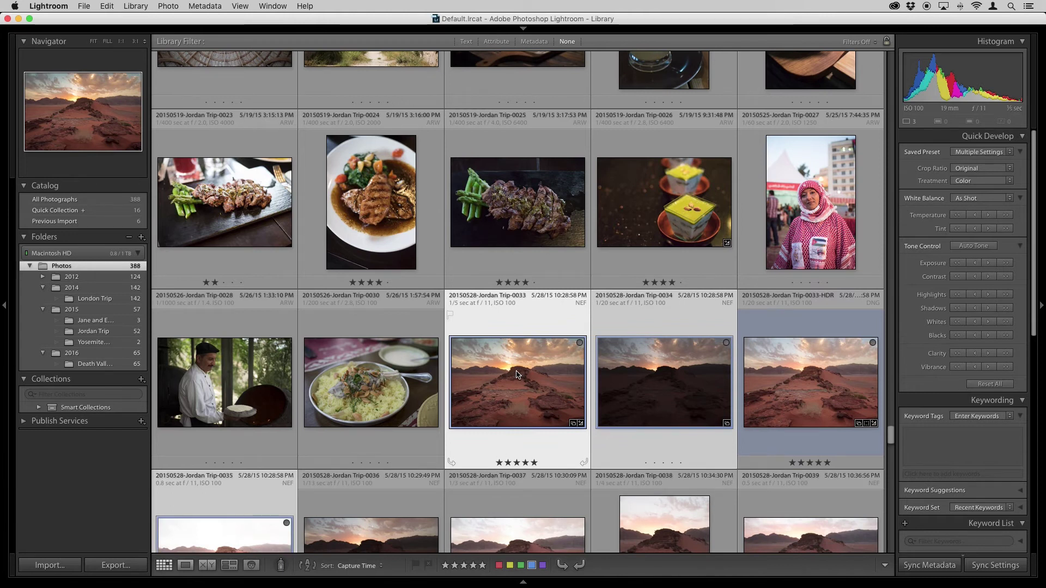
right_click(517, 375)
mouse_move(567, 435)
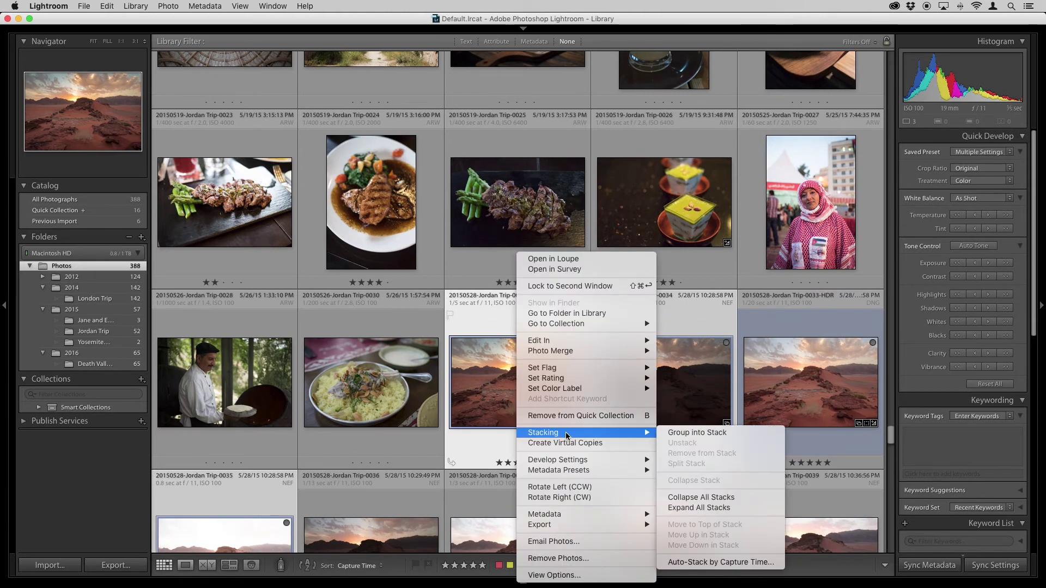
left_click(676, 433)
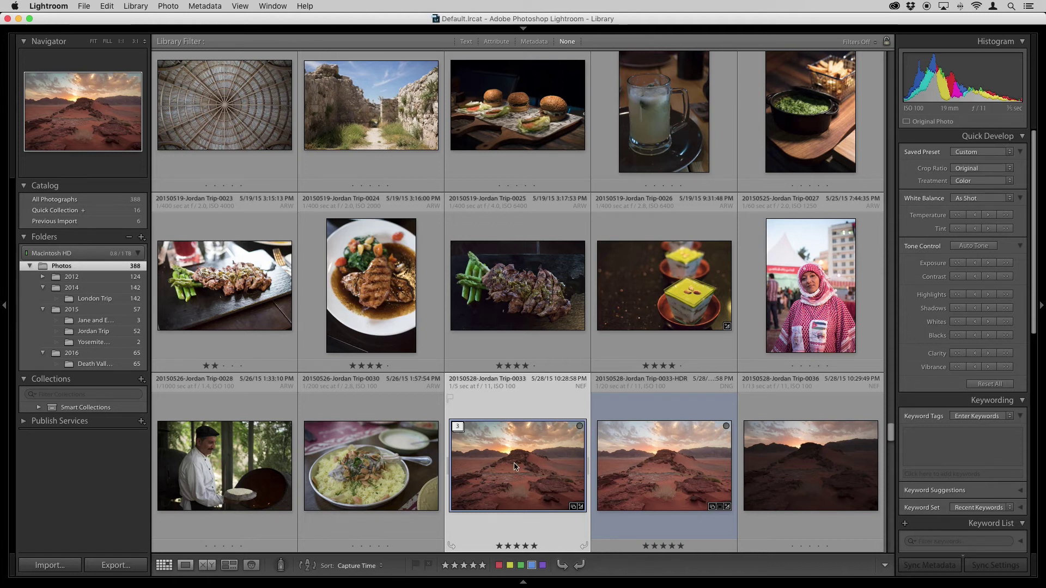
Step: Select all photos in the Photos folder and start Auto-Stack by Capture Time
key("super+d")
key("super+a")
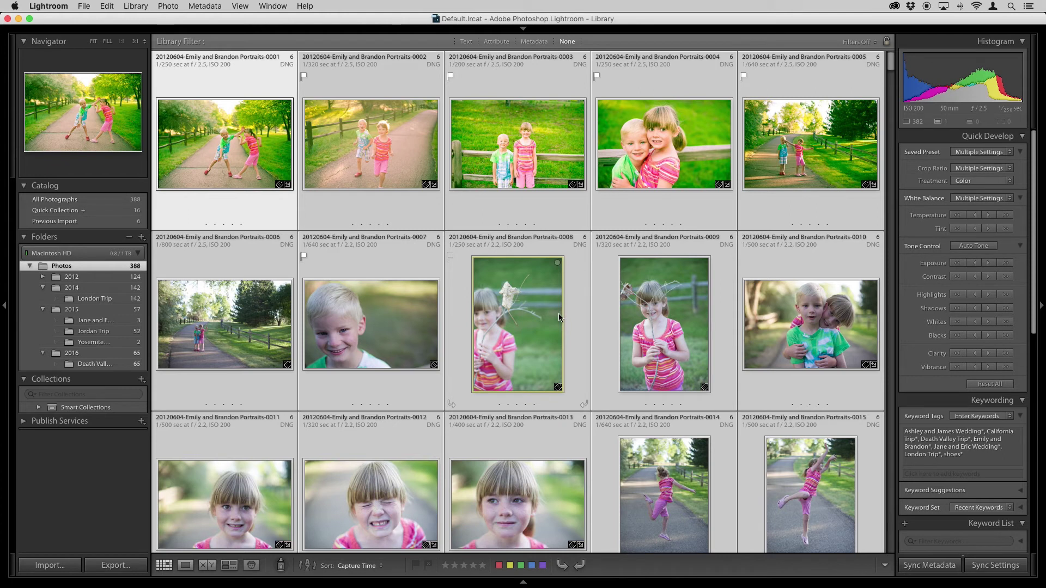
mouse_move(558, 317)
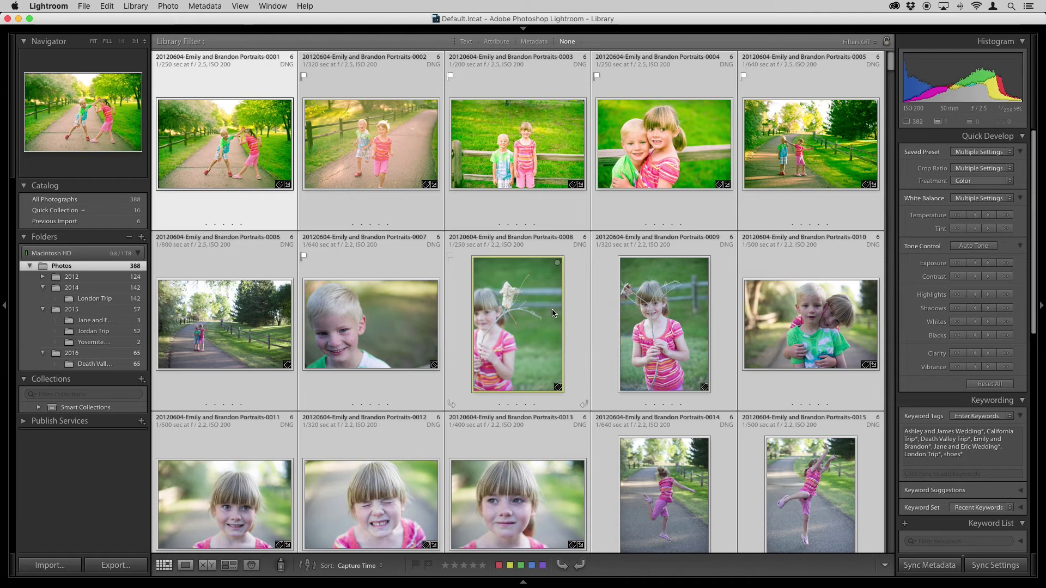
right_click(554, 314)
mouse_move(583, 472)
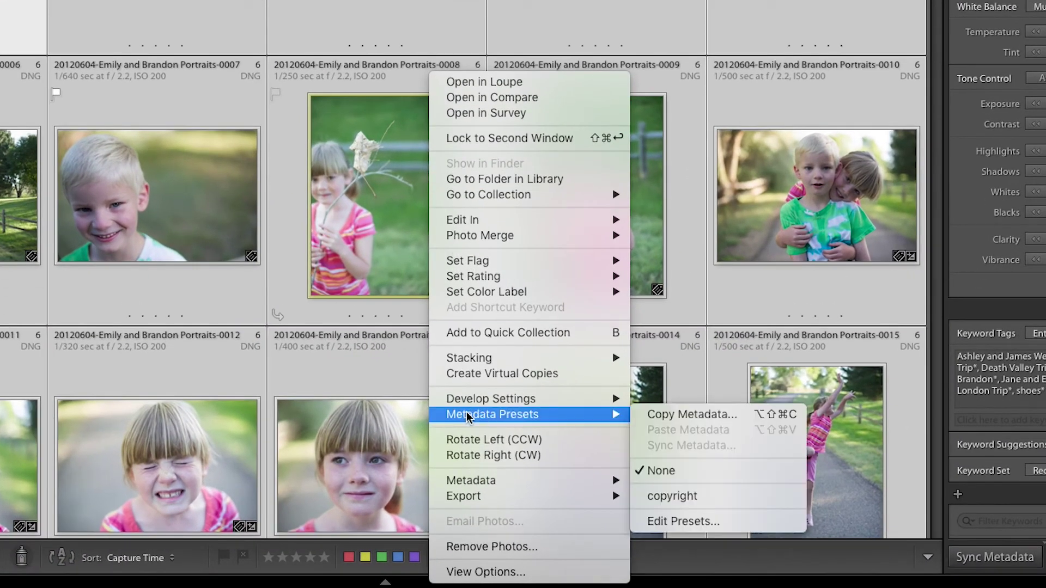
mouse_move(460, 362)
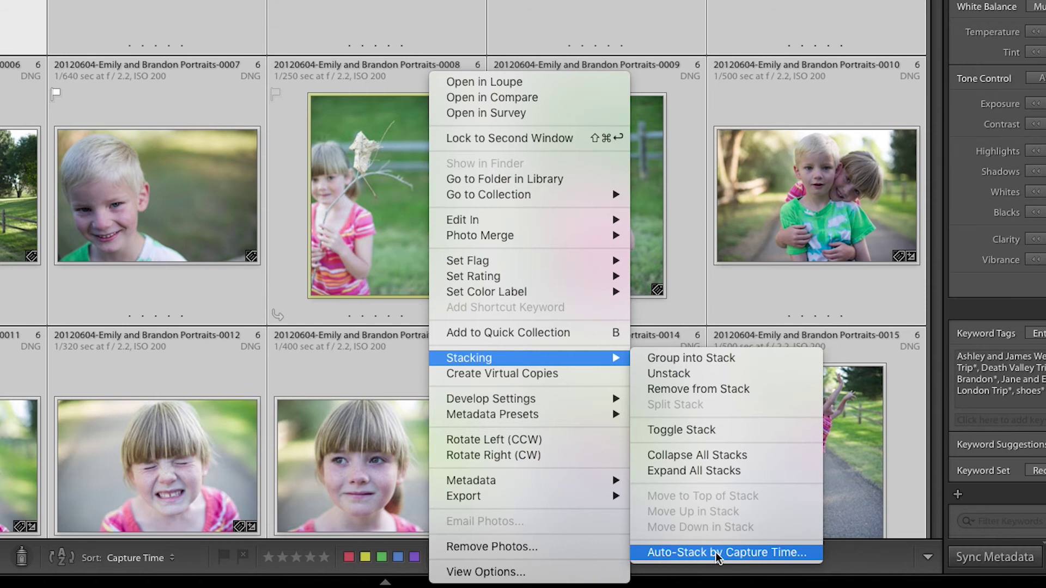
left_click(715, 551)
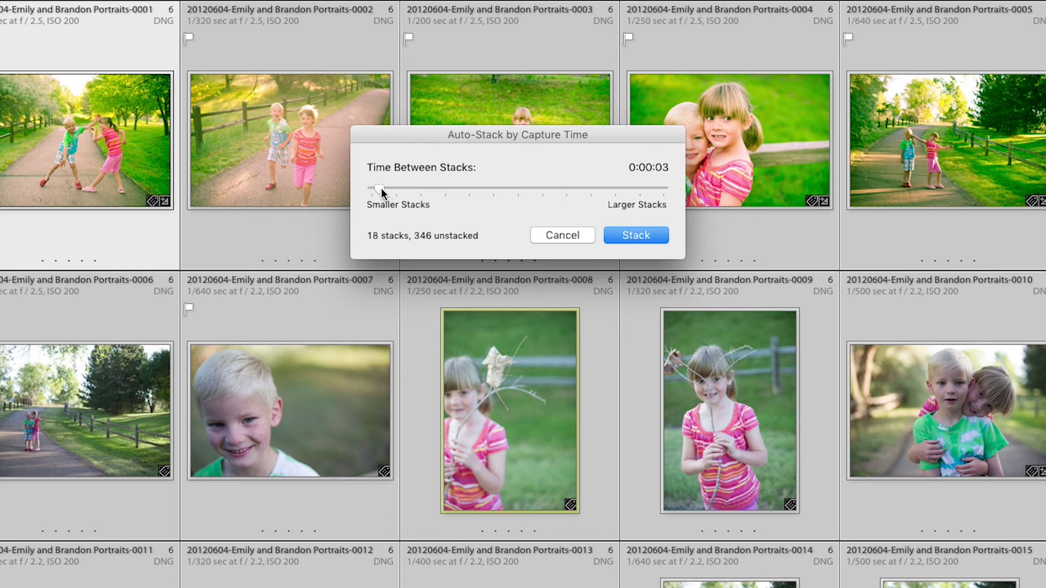
Step: Try larger intervals up to 1:00:00, set the time between stacks to 0:00:12, and stack the photos
left_click_drag(381, 188, 535, 191)
left_click_drag(536, 190, 675, 194)
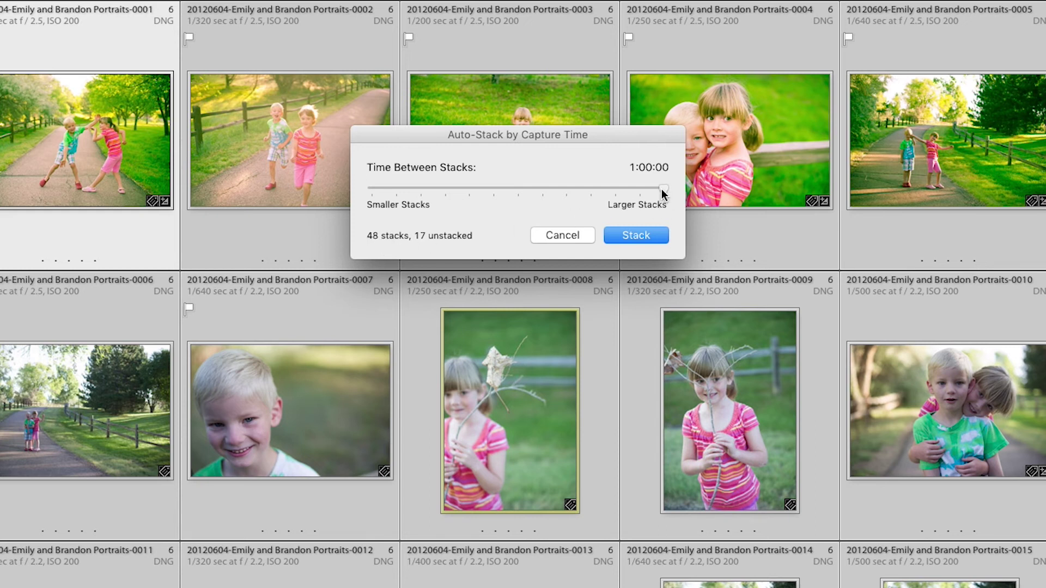
left_click_drag(664, 194, 402, 201)
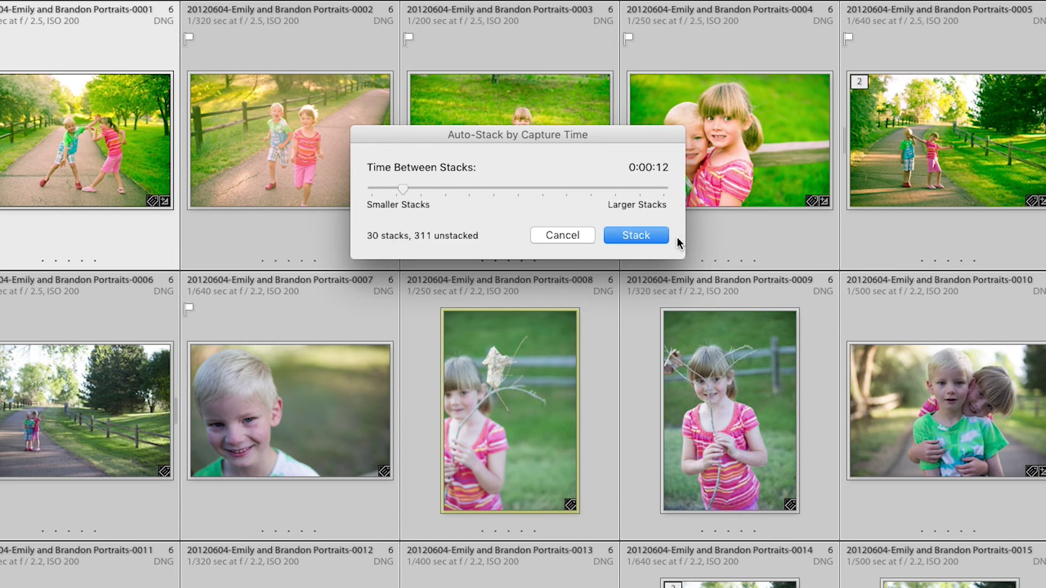
left_click(645, 235)
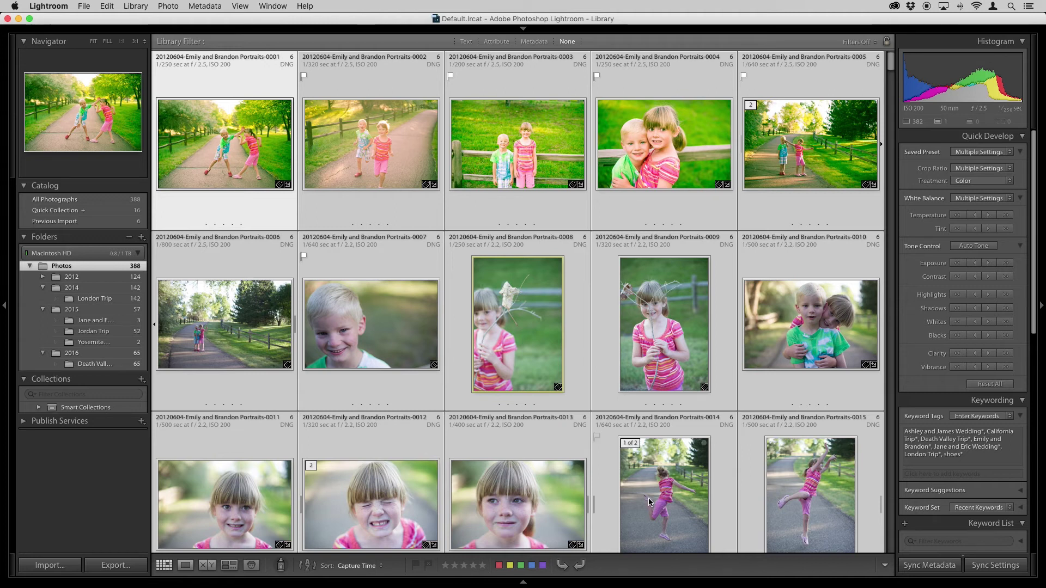
mouse_move(649, 502)
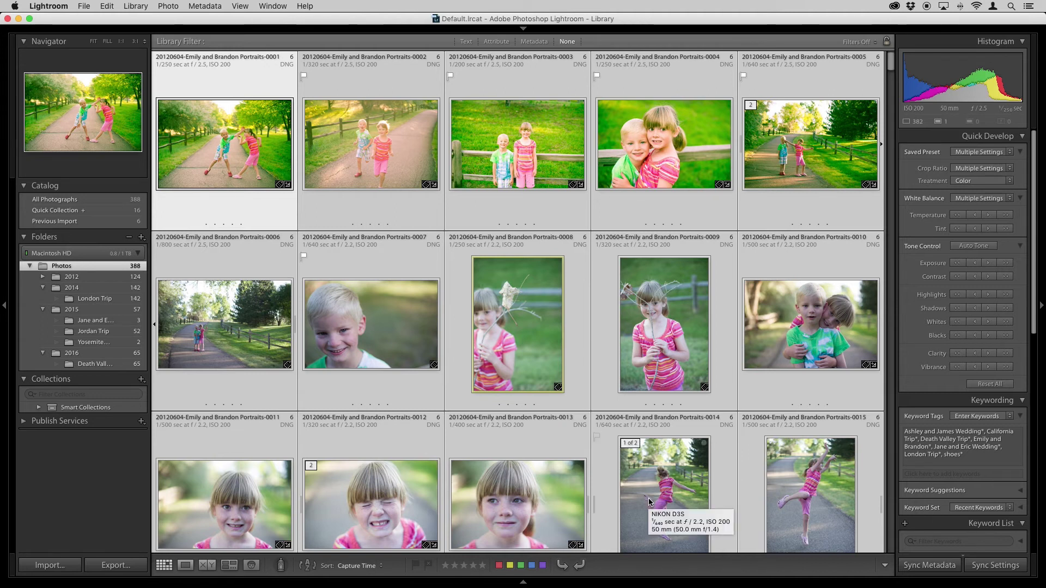
Step: Select Death Valley-2970 in the Quick Collection and return to the Photos folder to locate it there
left_click(71, 212)
left_click(365, 349)
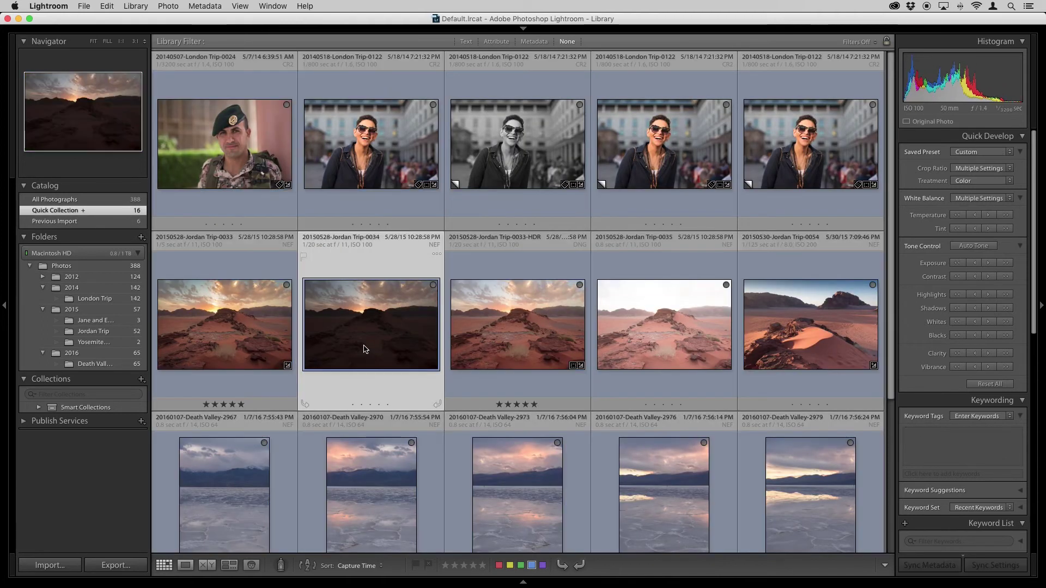
scroll(403, 521, "down", 1)
left_click(402, 521)
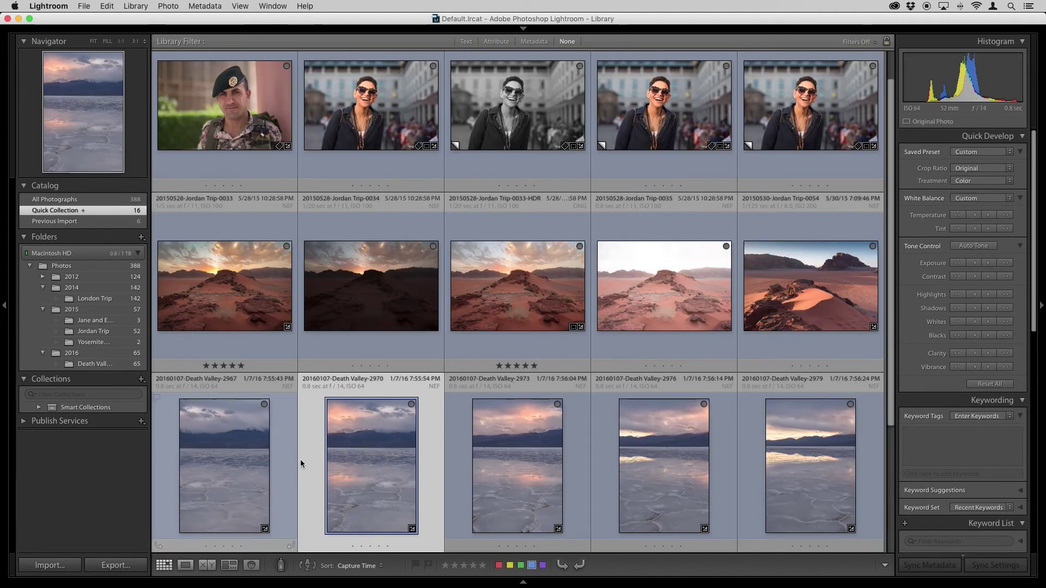
left_click(82, 268)
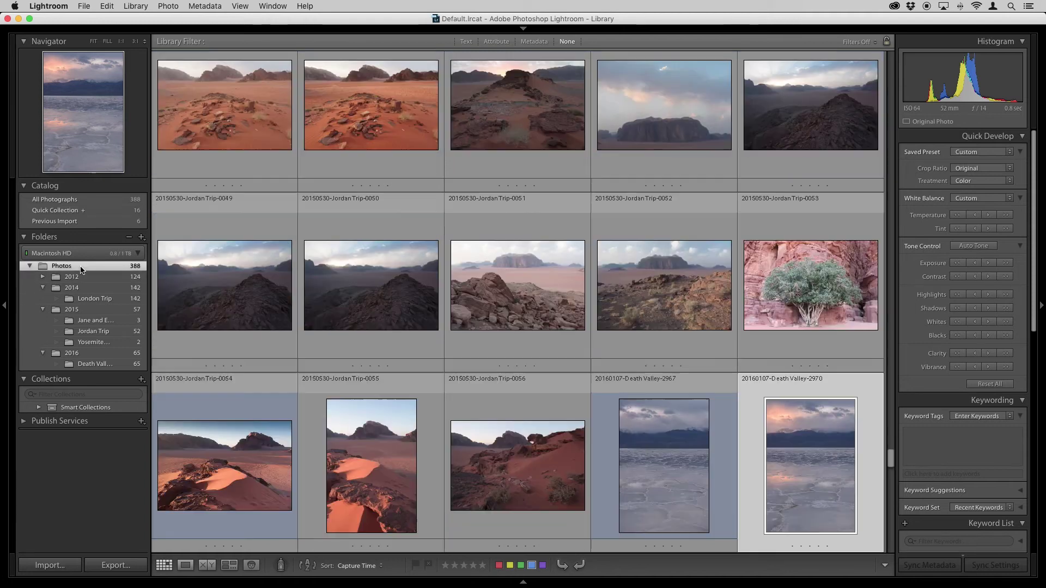
Step: Select Death Valley-2967 in the Photos folder and collapse its stack
left_click_drag(707, 464, 705, 430)
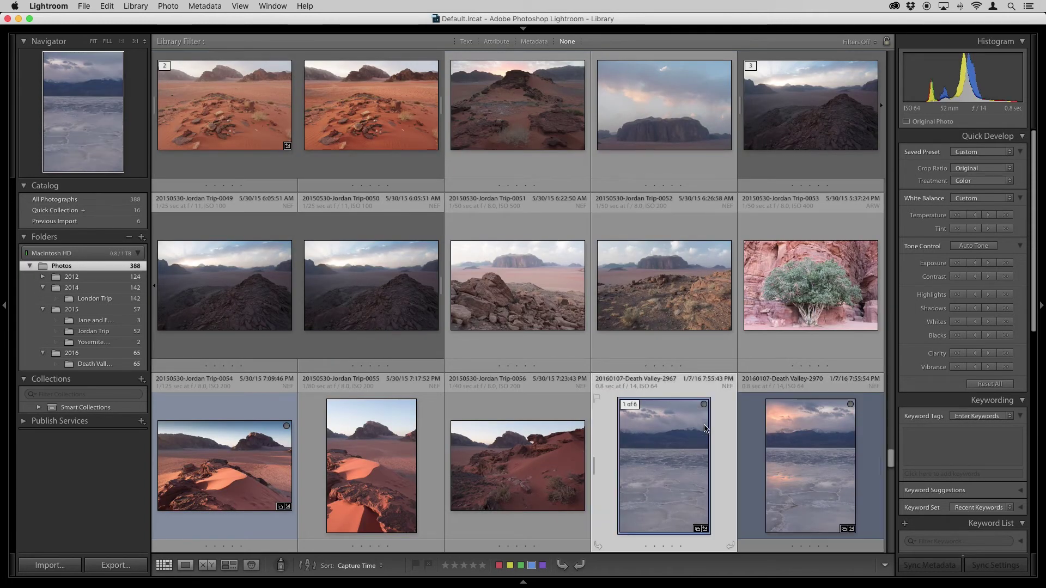
right_click(677, 444)
mouse_move(714, 436)
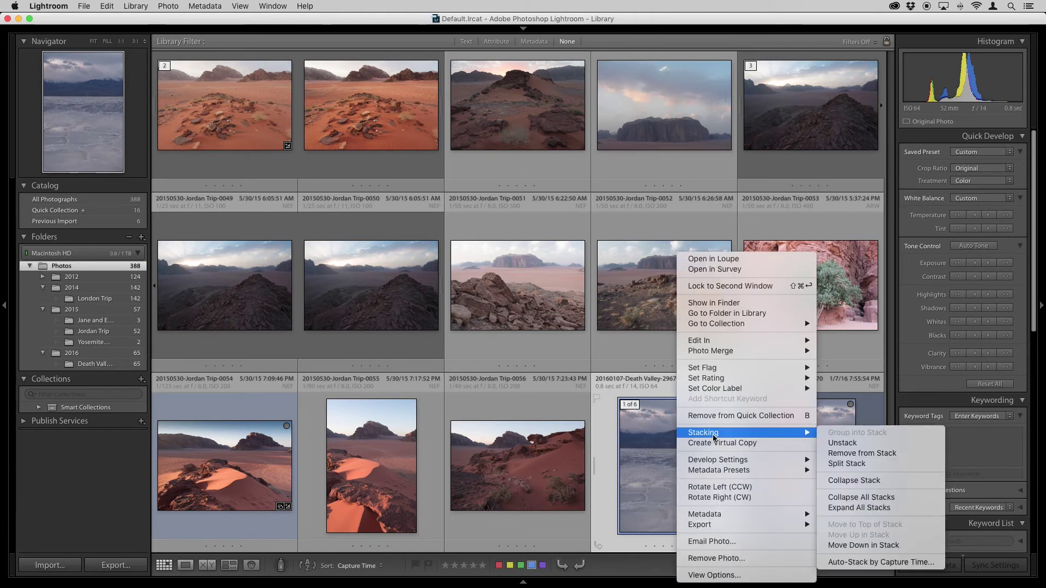
left_click(856, 481)
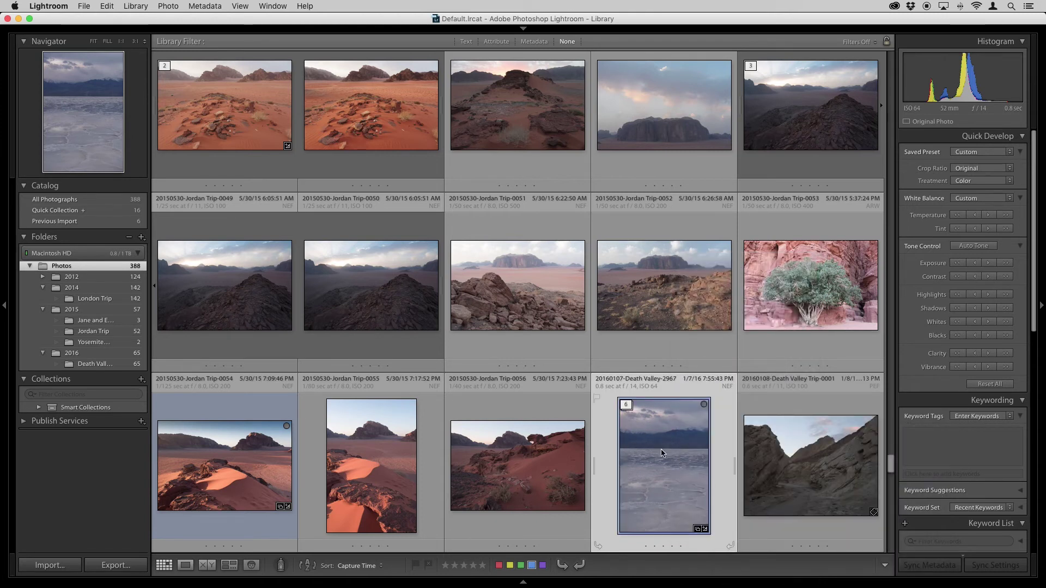
mouse_move(662, 453)
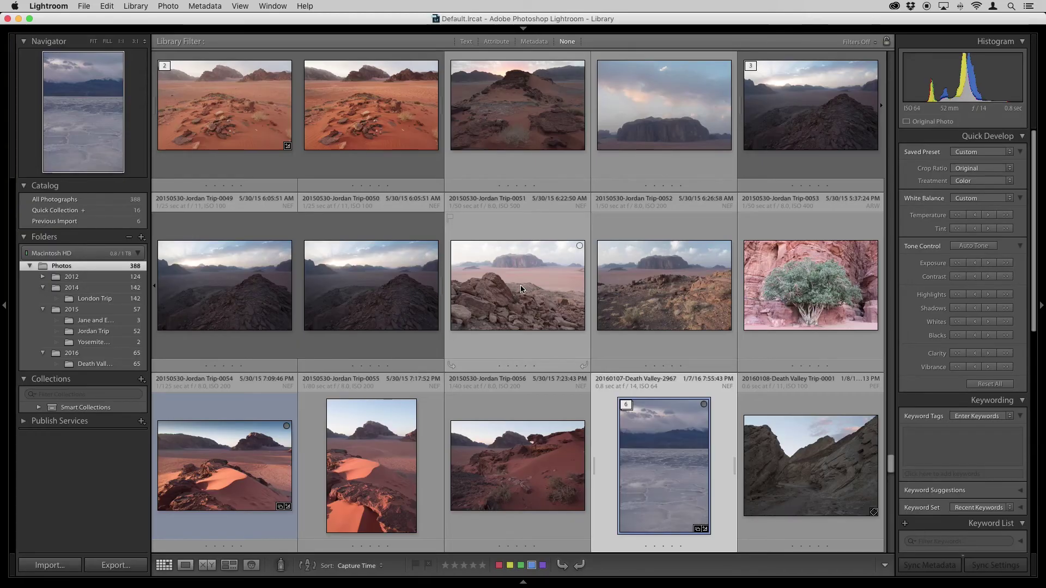
Step: Open Jordan Trip-0054 in the Develop module and turn on Solo Mode for the adjustment sections
left_click(262, 502)
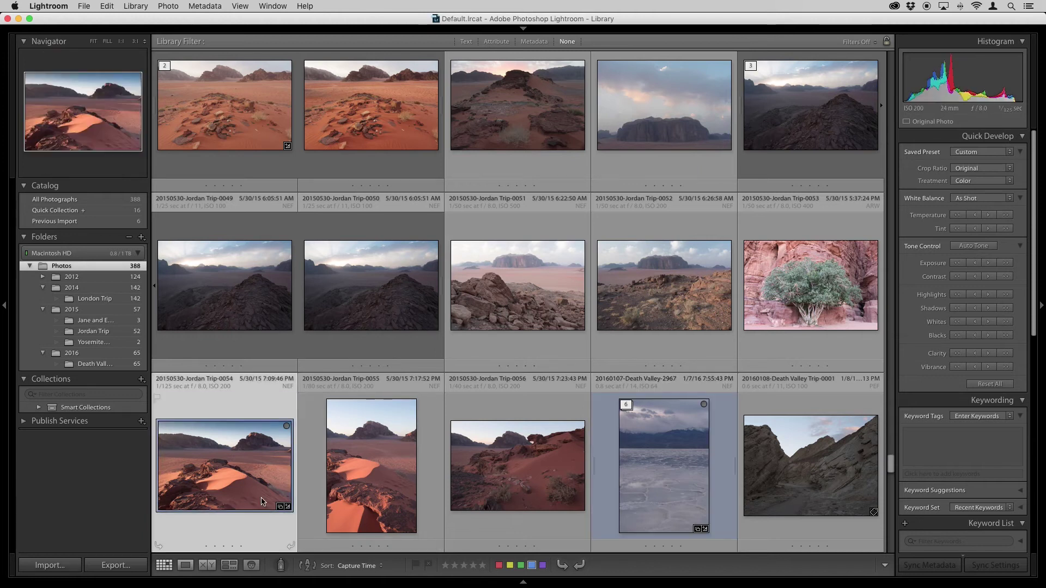
key("d")
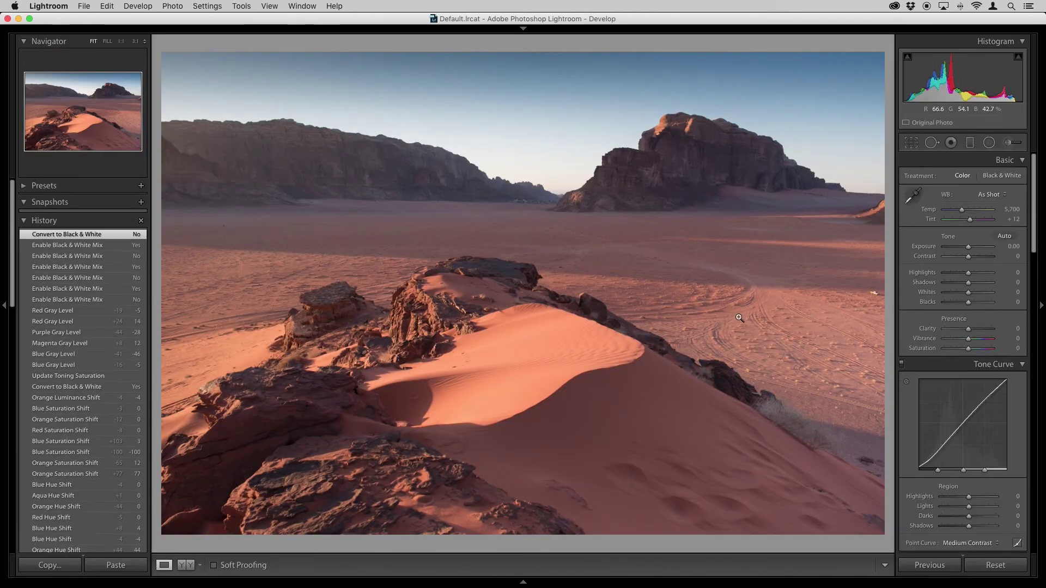
right_click(969, 167)
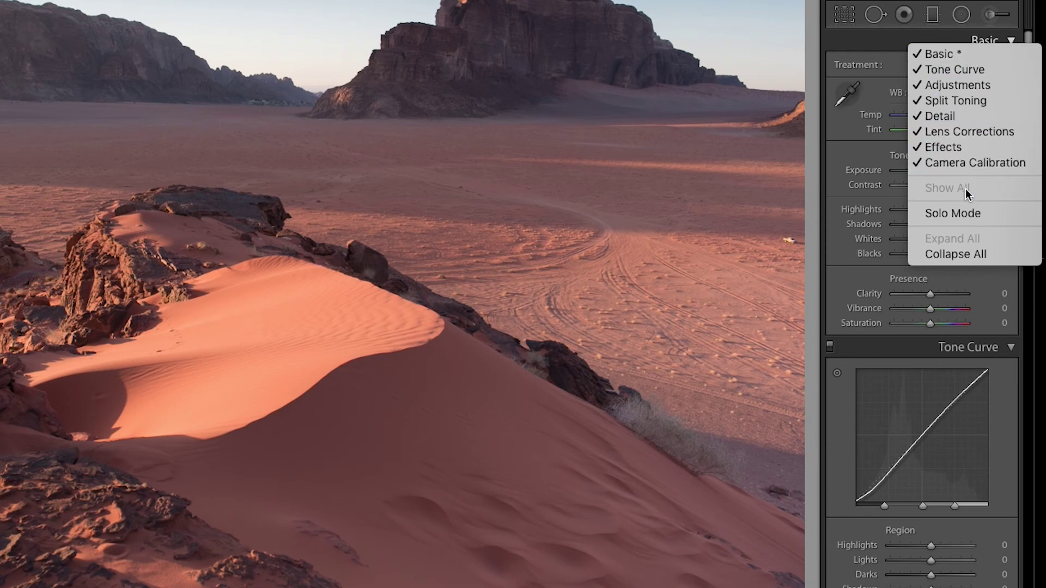
left_click(943, 214)
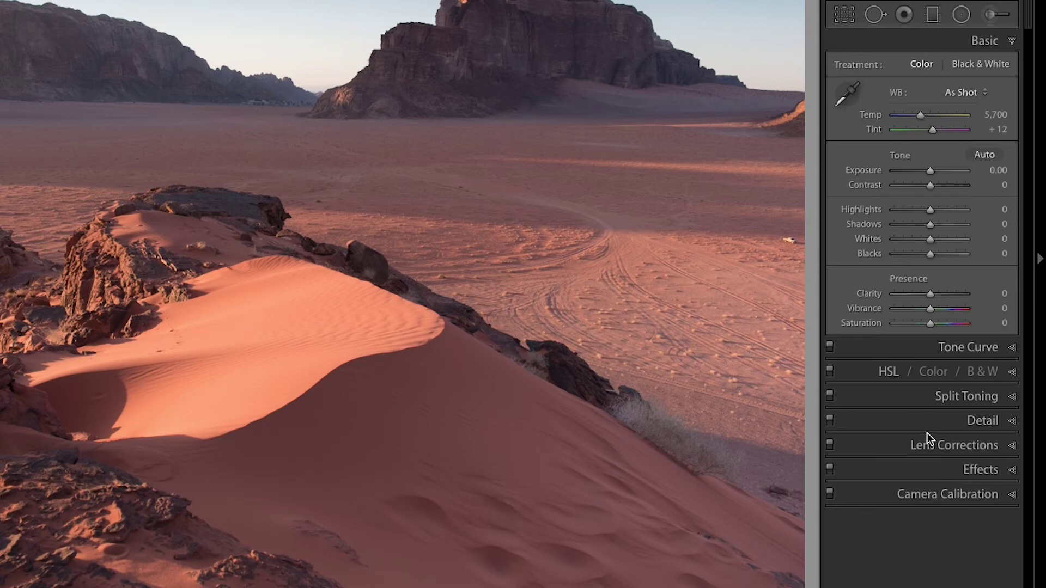
Step: Expand the Detail, Lens Corrections and Basic sections one after another in Solo Mode
left_click(976, 420)
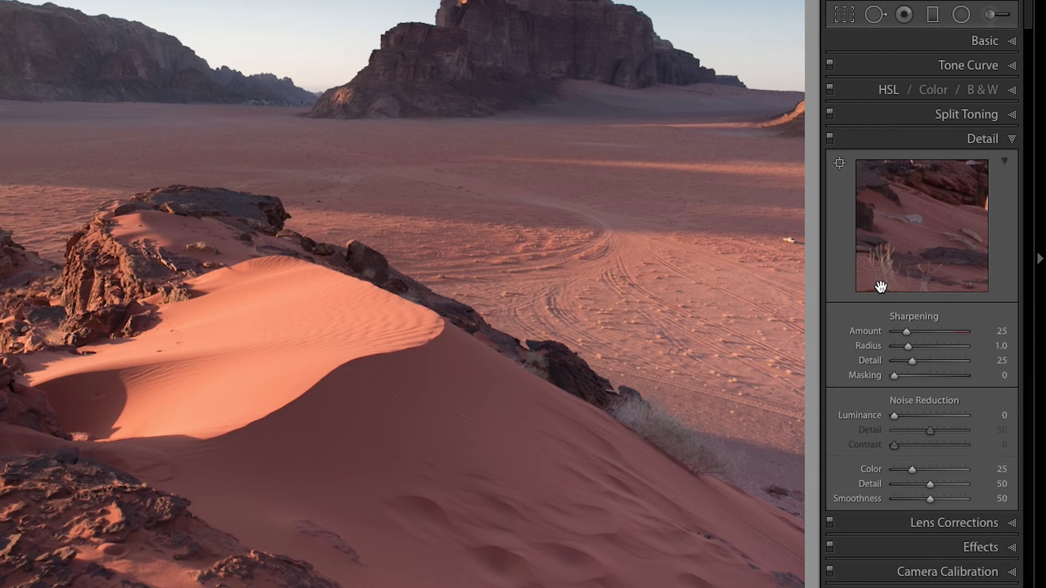
left_click(961, 525)
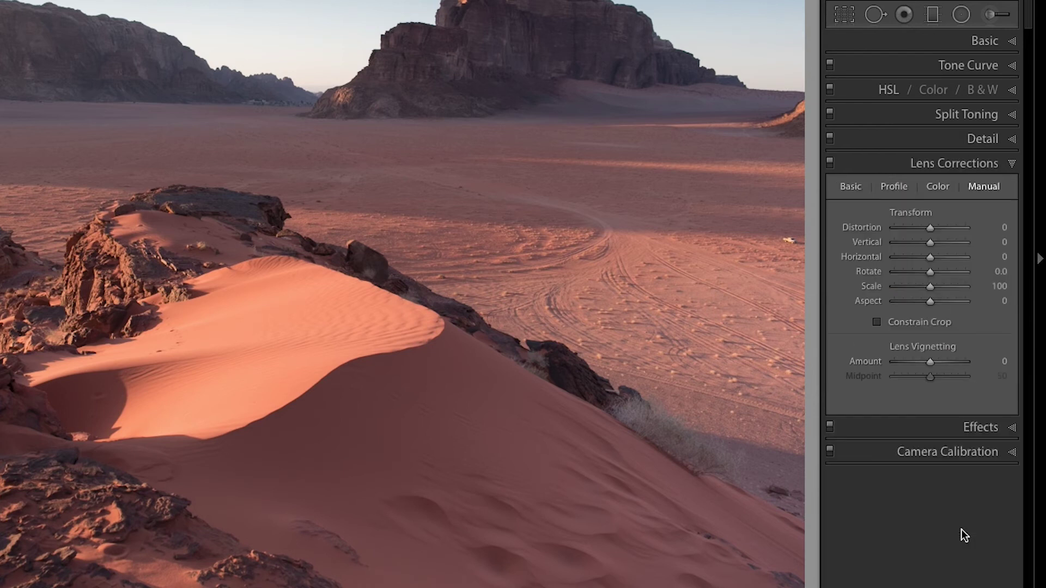
left_click(960, 44)
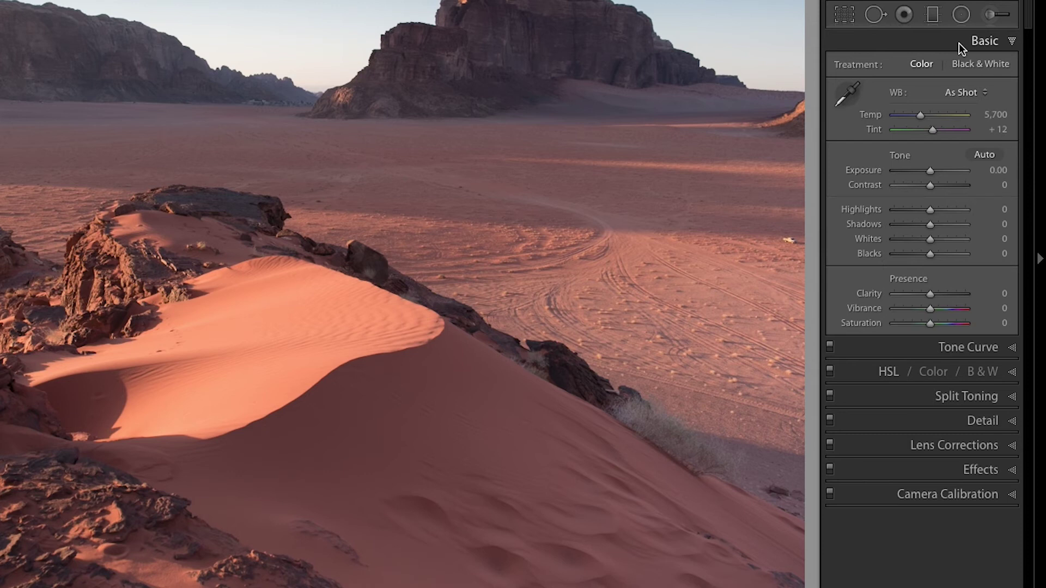
Step: Turn off Solo Mode and expand the Detail section alongside Basic
right_click(917, 40)
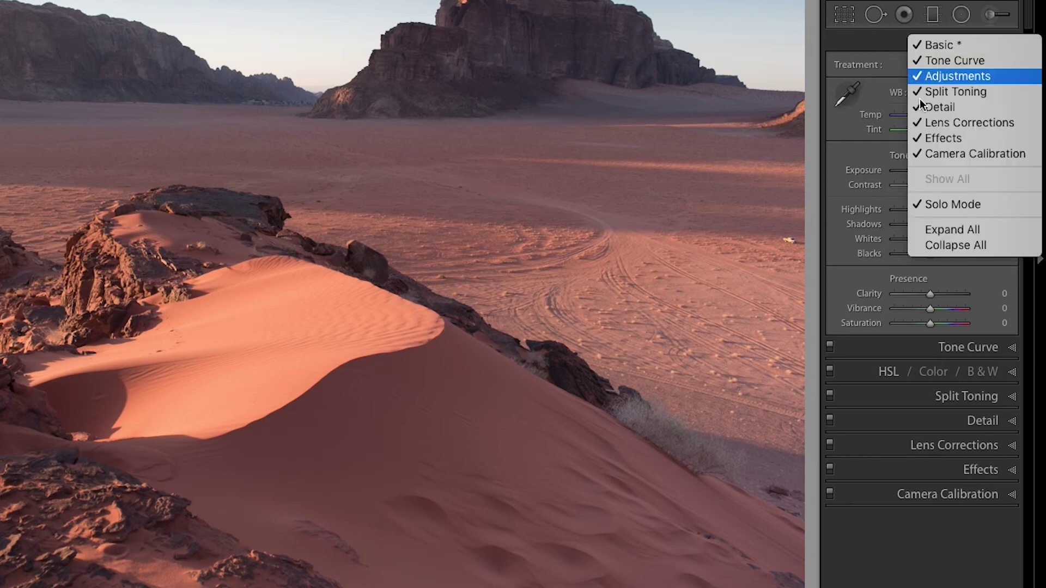
left_click(934, 204)
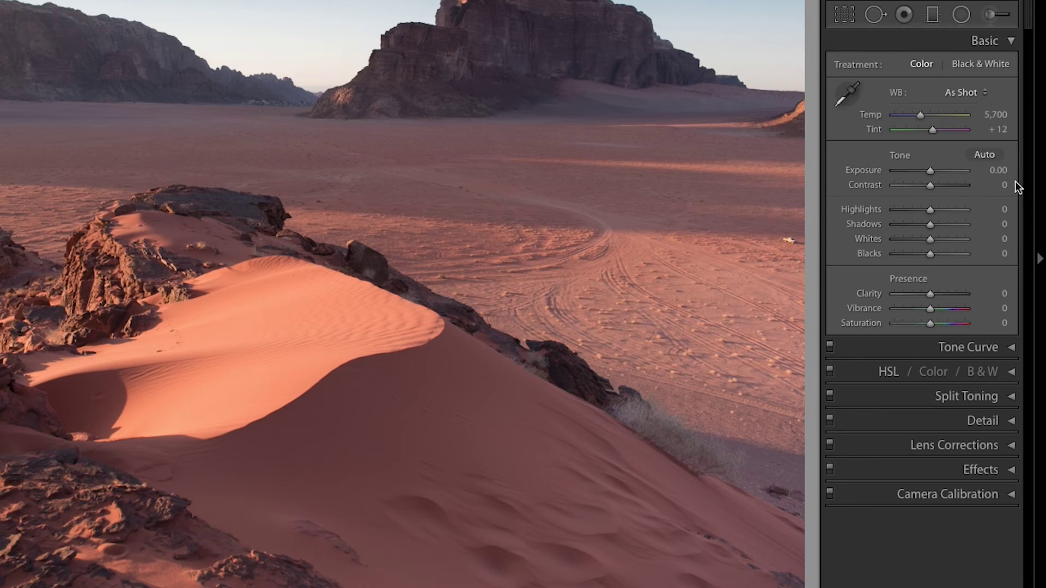
left_click(986, 422)
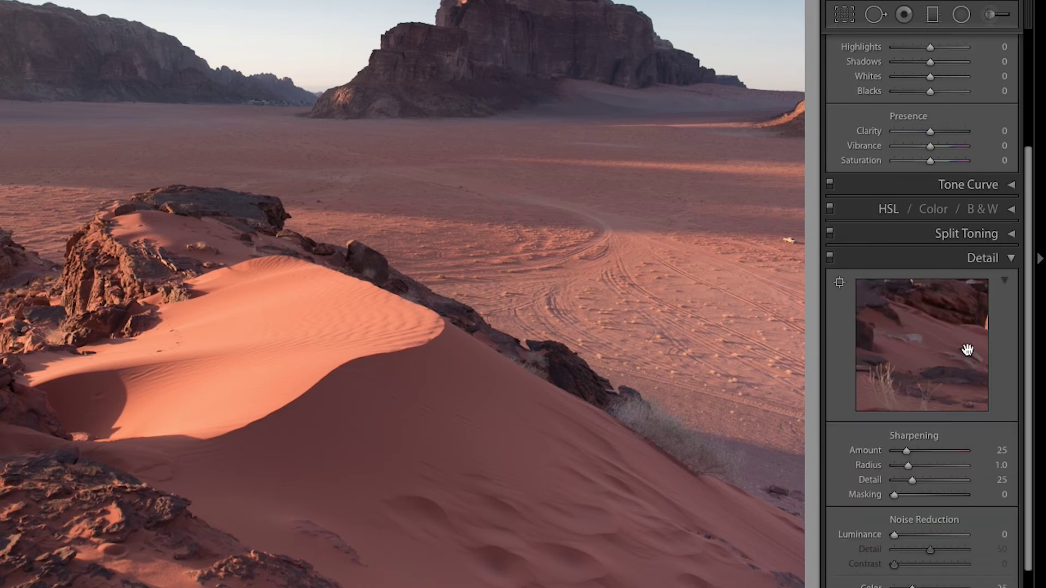
scroll(960, 215, "up", 5)
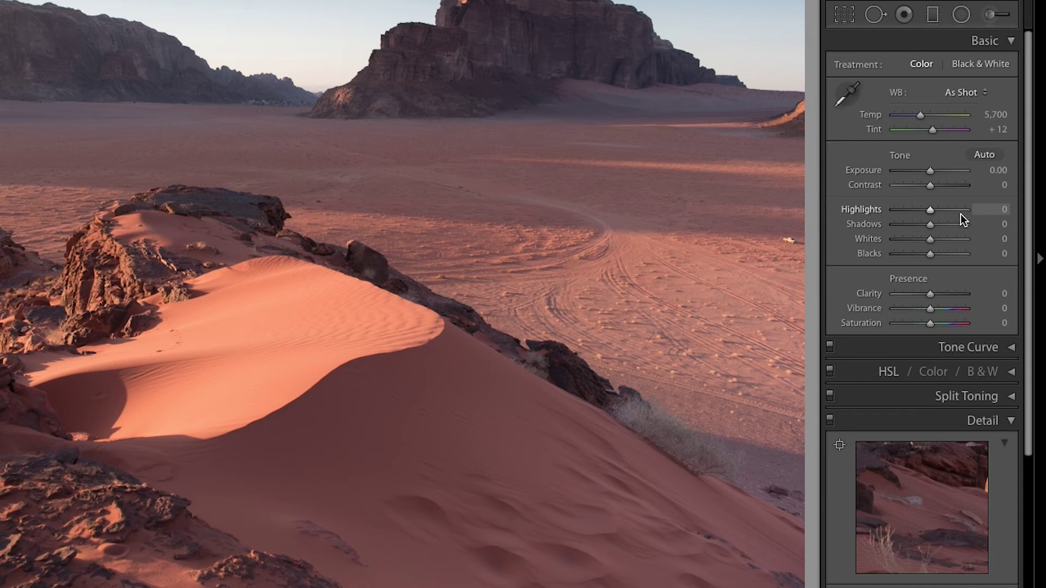
Step: Hide the Tone Curve section from the adjustment sections and collapse Detail
right_click(897, 42)
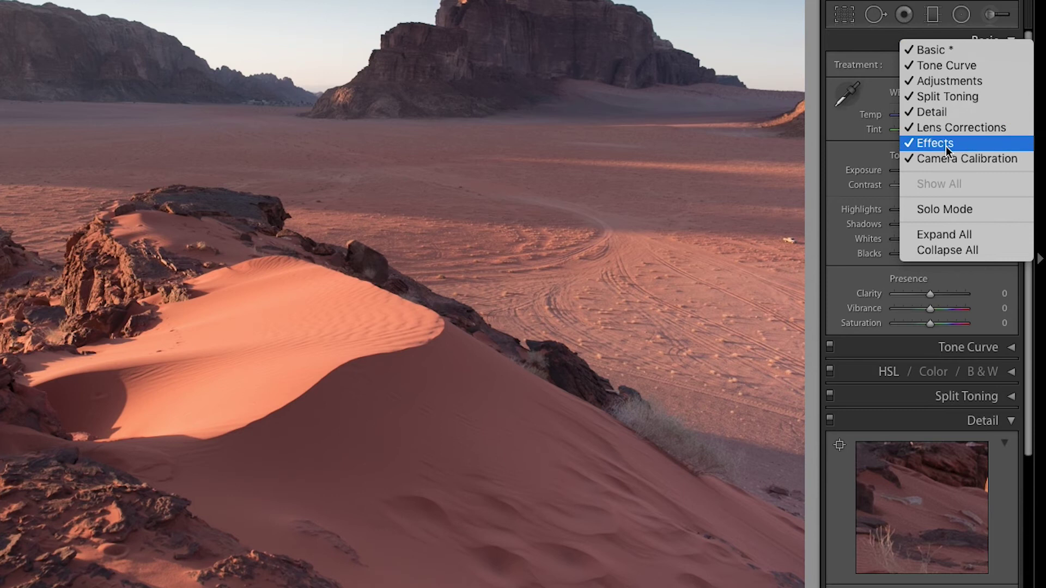
left_click(954, 68)
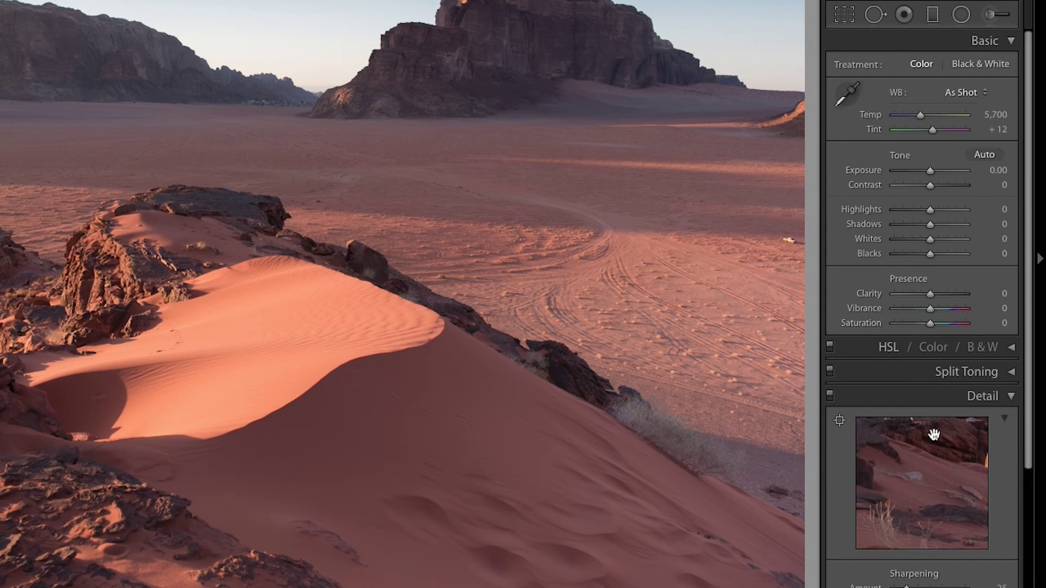
left_click(988, 398)
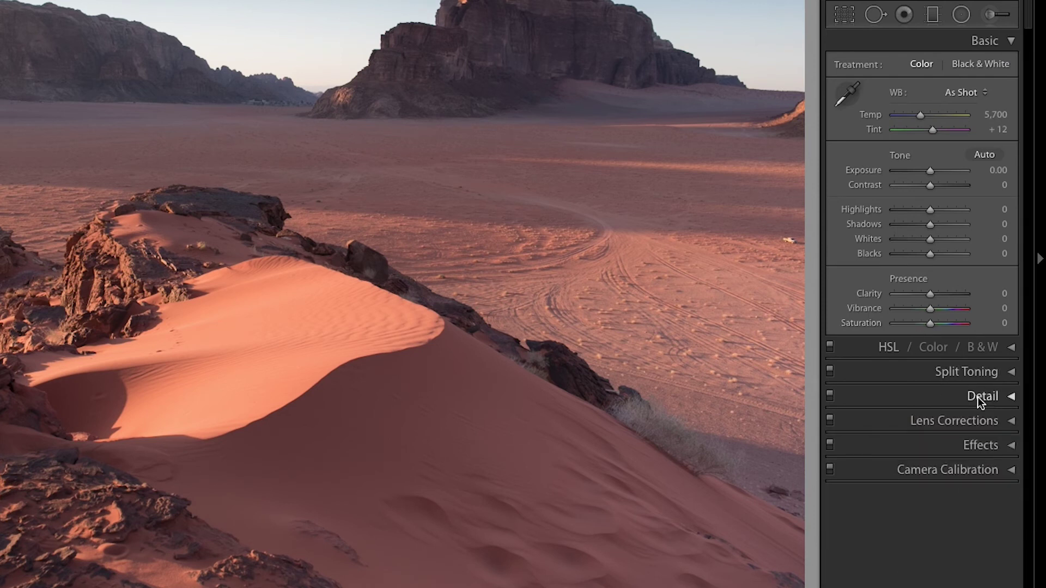
Step: Hide the Detail section from the adjustment sections as well
right_click(928, 37)
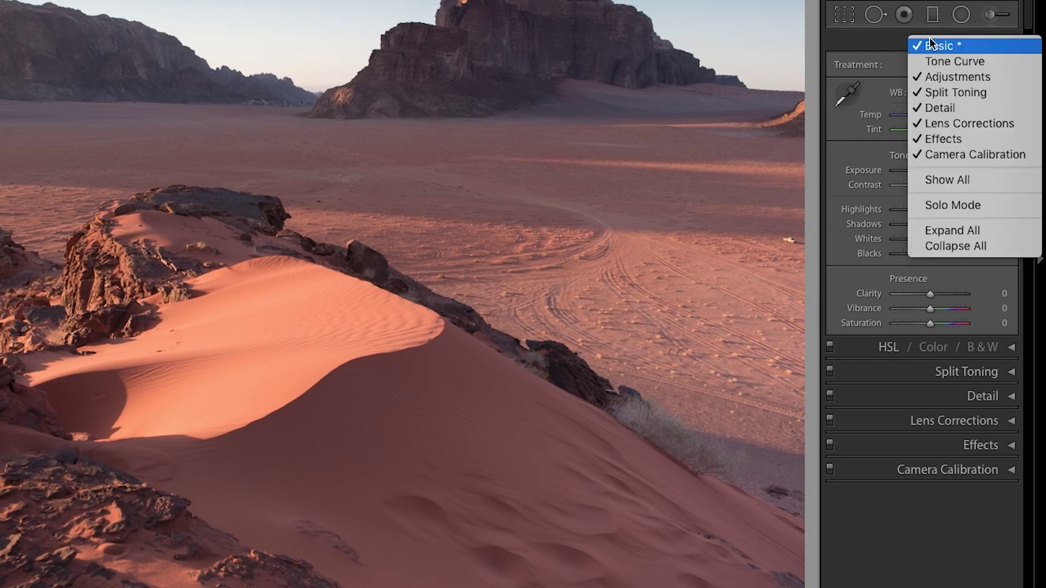
left_click(881, 40)
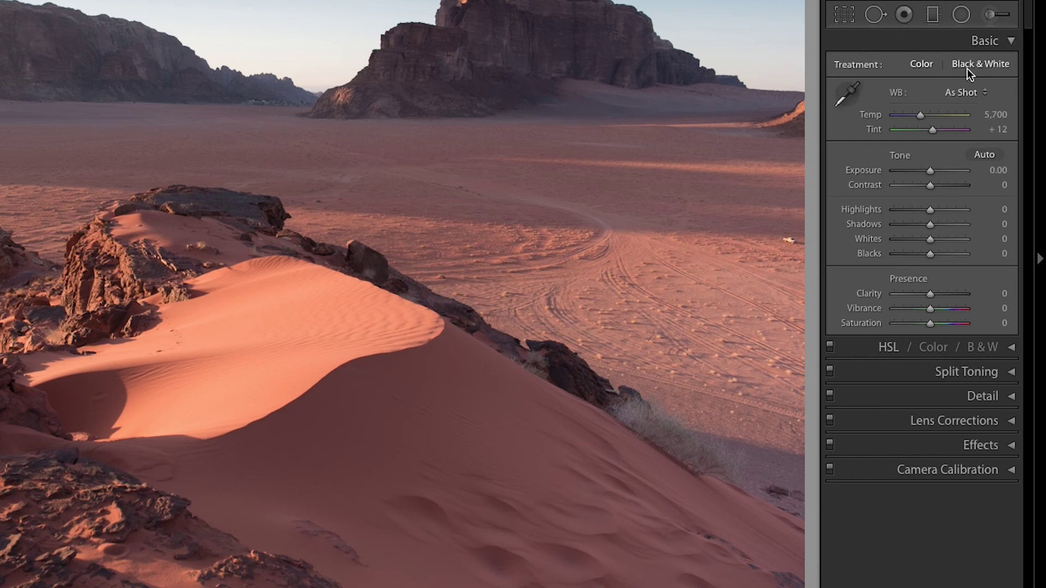
right_click(925, 396)
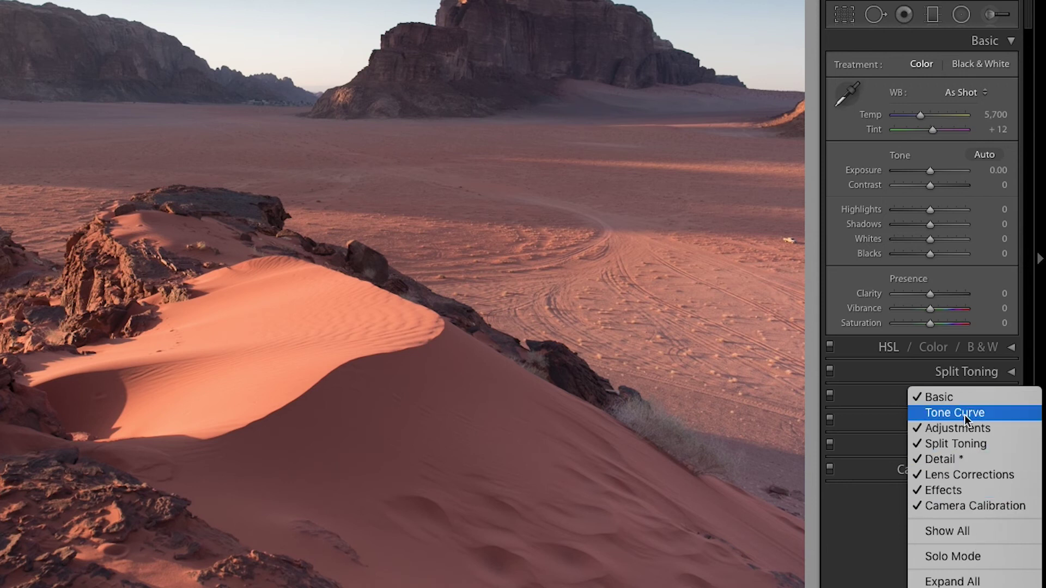
left_click(941, 460)
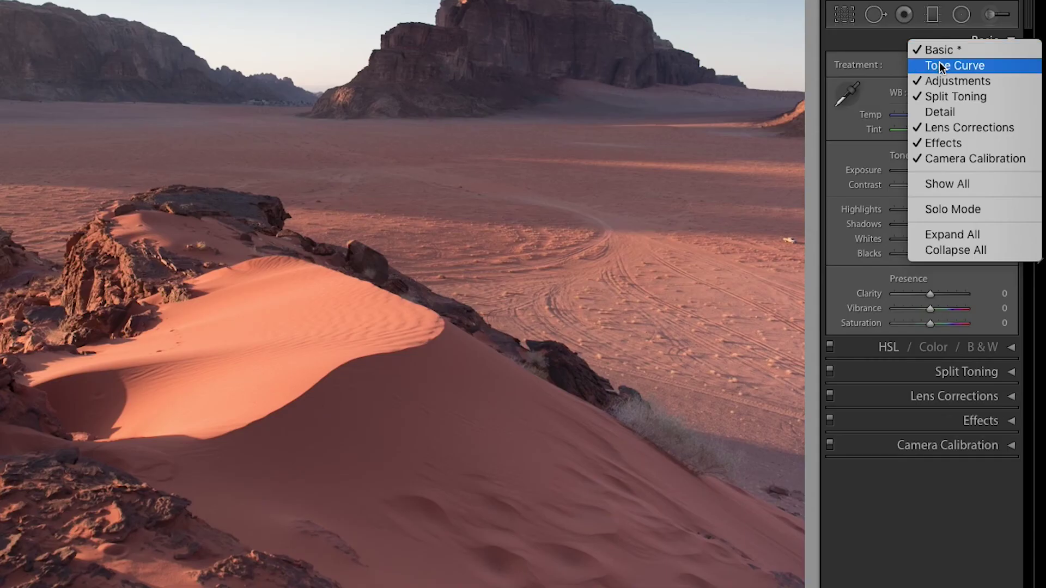
Step: Show the hidden Tone Curve and Detail sections again
left_click(939, 61)
right_click(926, 36)
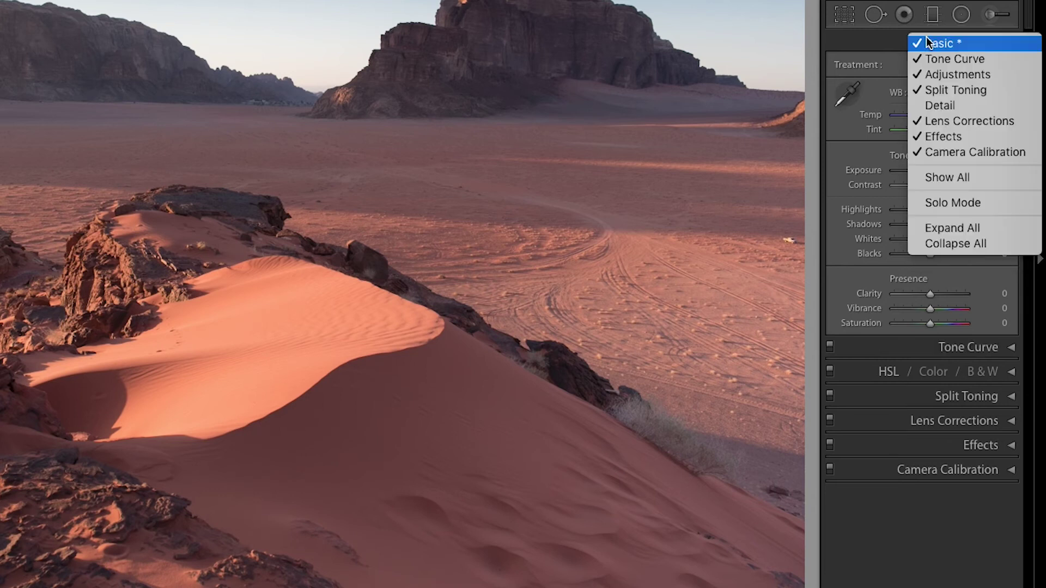
key("Escape")
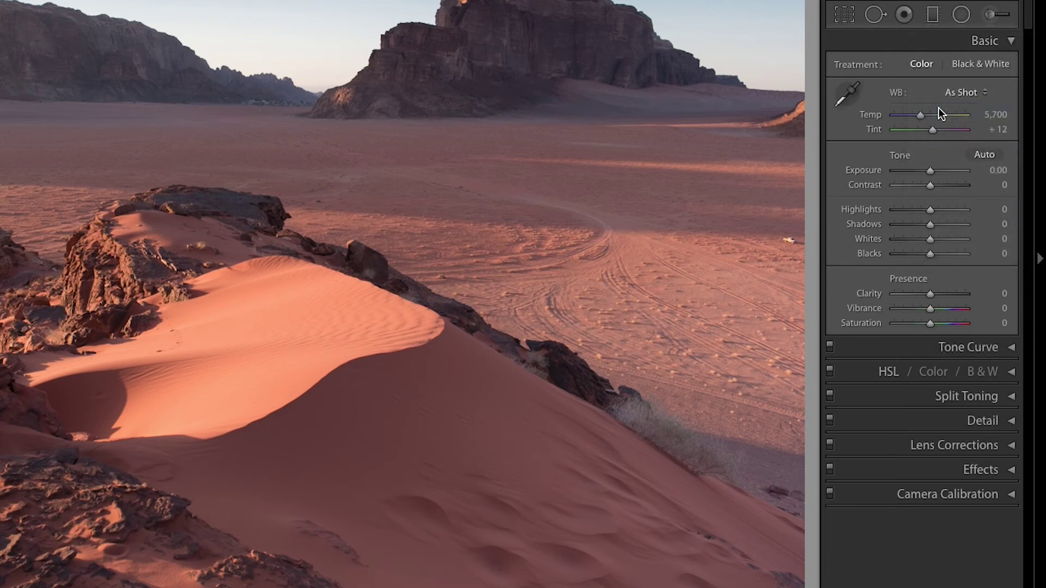
Step: Expand all adjustment sections, look through them down to HSL and Split Toning, and collapse them all
right_click(935, 40)
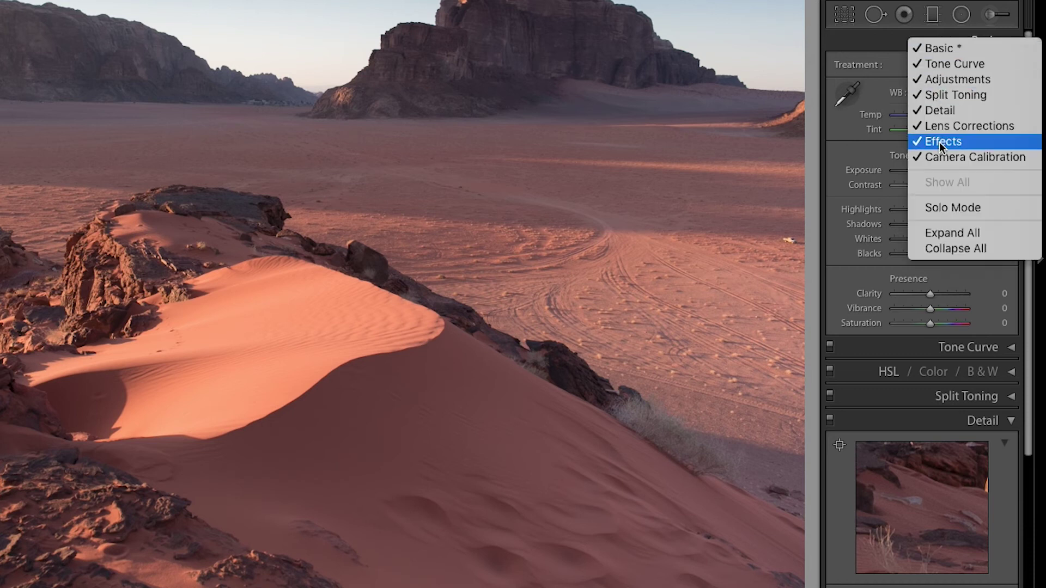
left_click(933, 232)
scroll(933, 231, "down", 10)
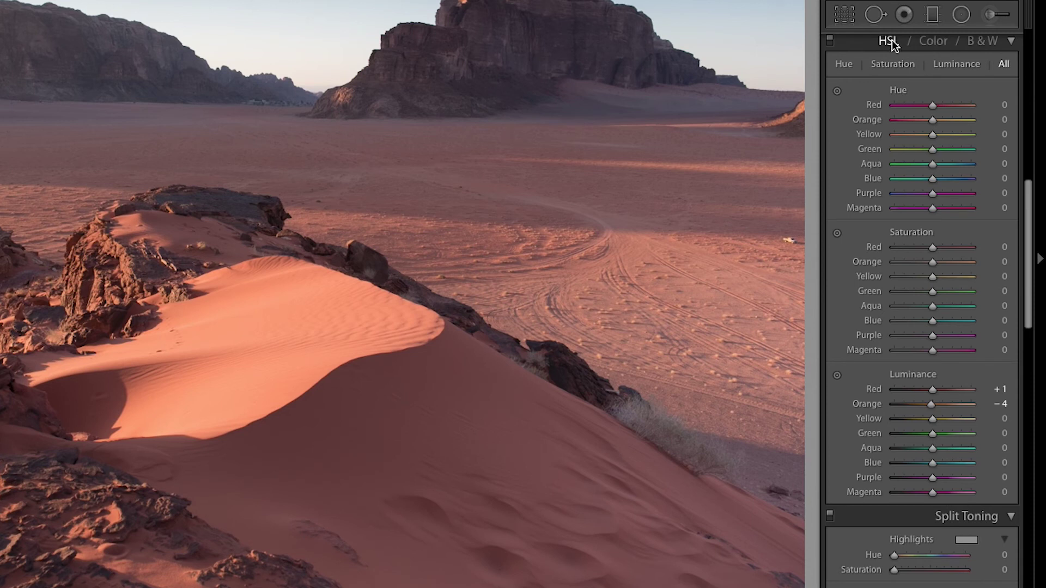
right_click(860, 40)
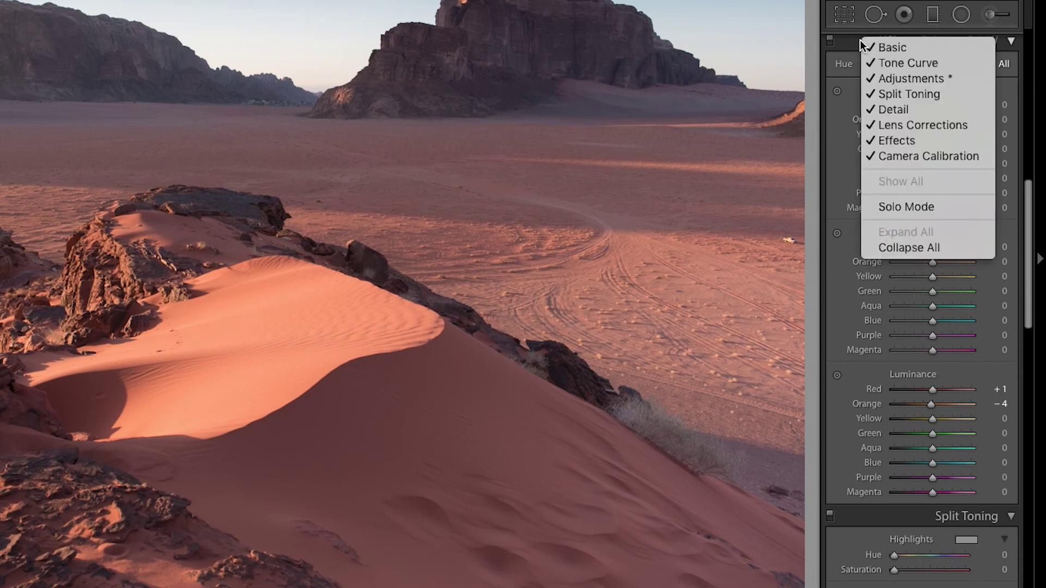
left_click(897, 246)
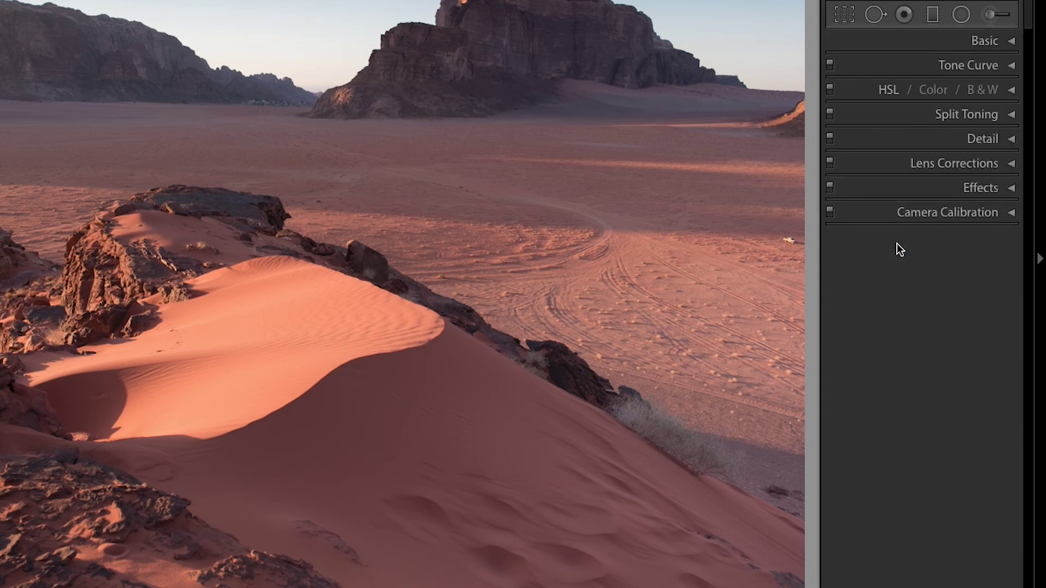
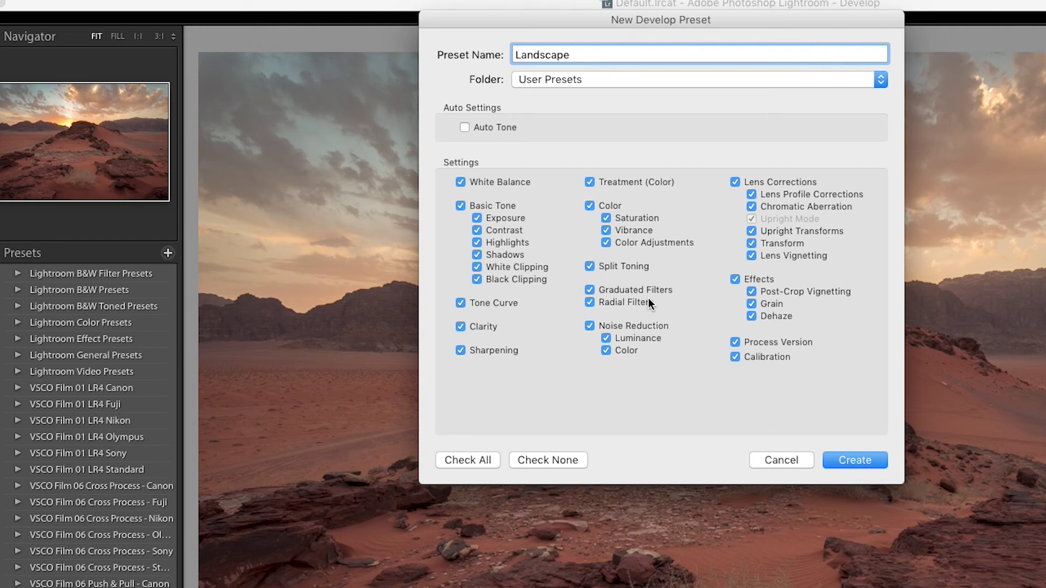
Step: Create the Landscape develop preset in User Presets, leaving out white balance, graduated and radial filters, and all effects
left_click(715, 330)
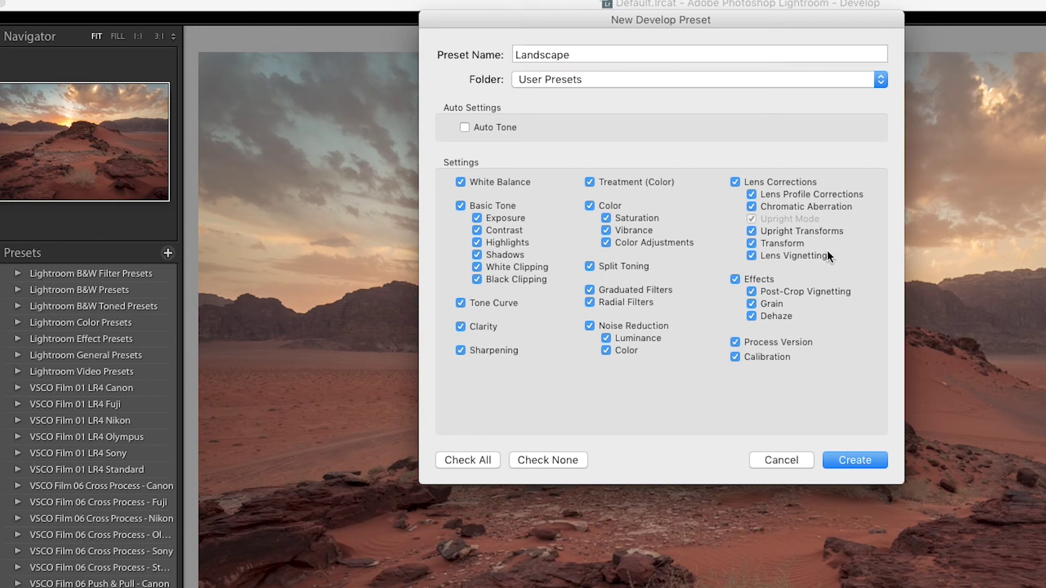
left_click(735, 280)
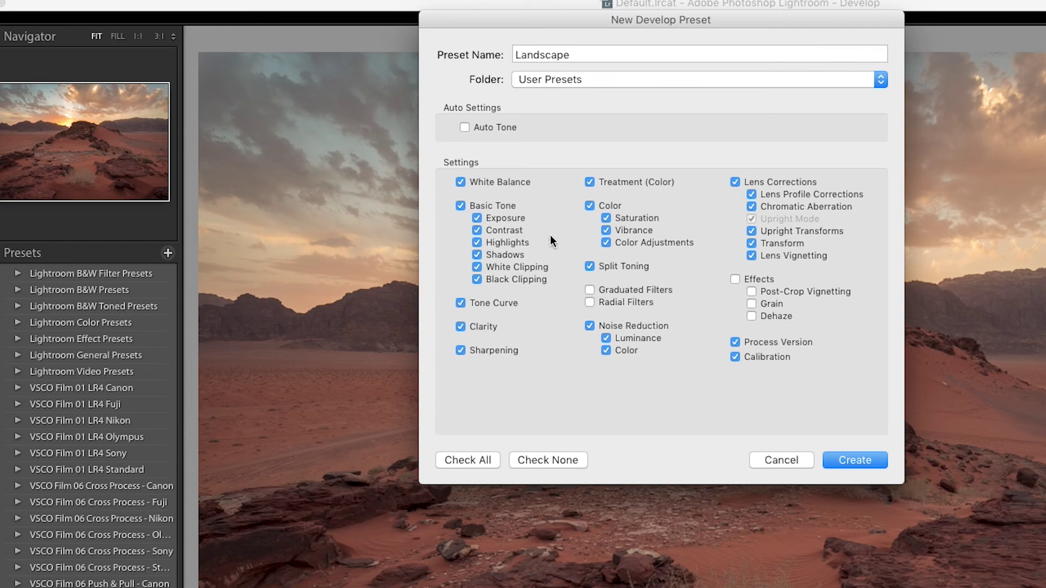
left_click(462, 183)
left_click(855, 460)
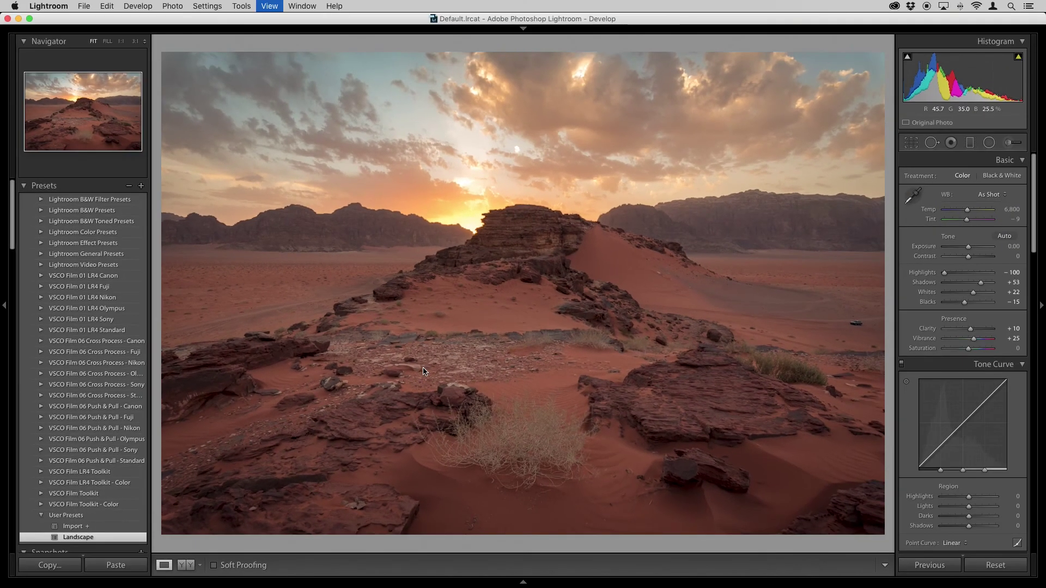
Step: Select the five Death Valley photos from 2967 to 2979 in the Library grid and apply the Landscape user preset
key("g")
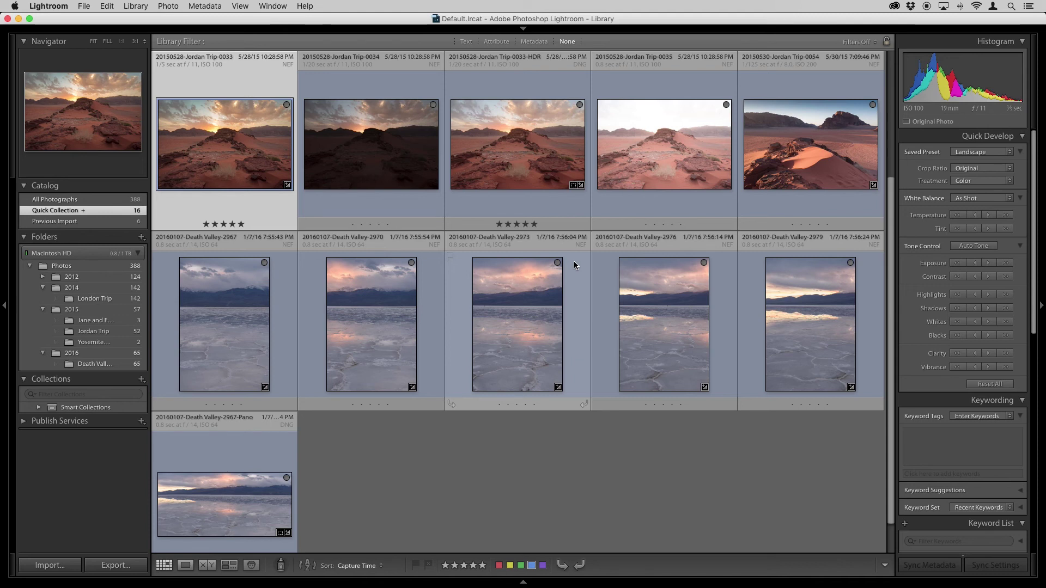
left_click(230, 363)
left_click(806, 305, "shift")
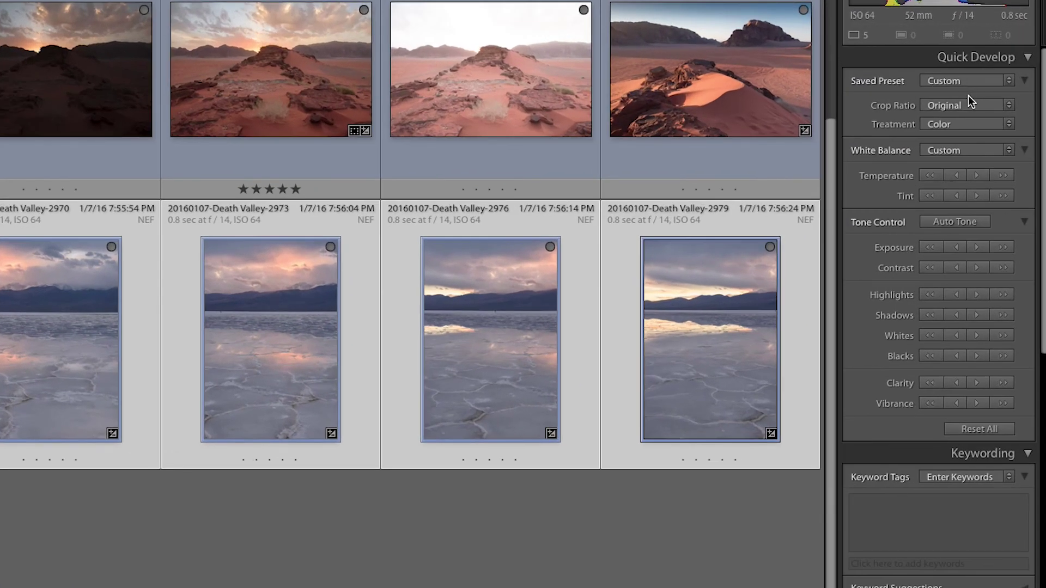
left_click(940, 81)
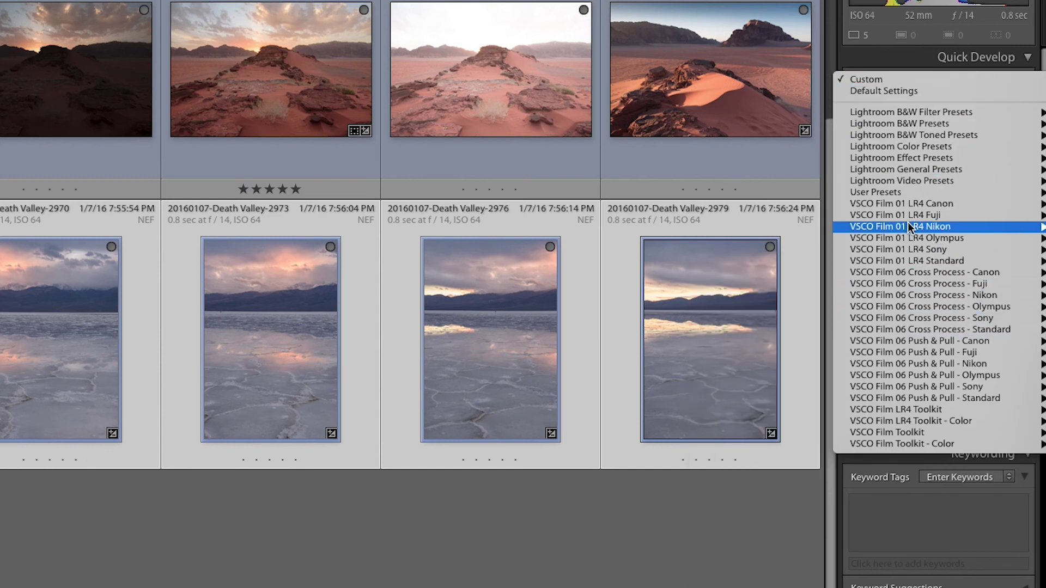
mouse_move(907, 192)
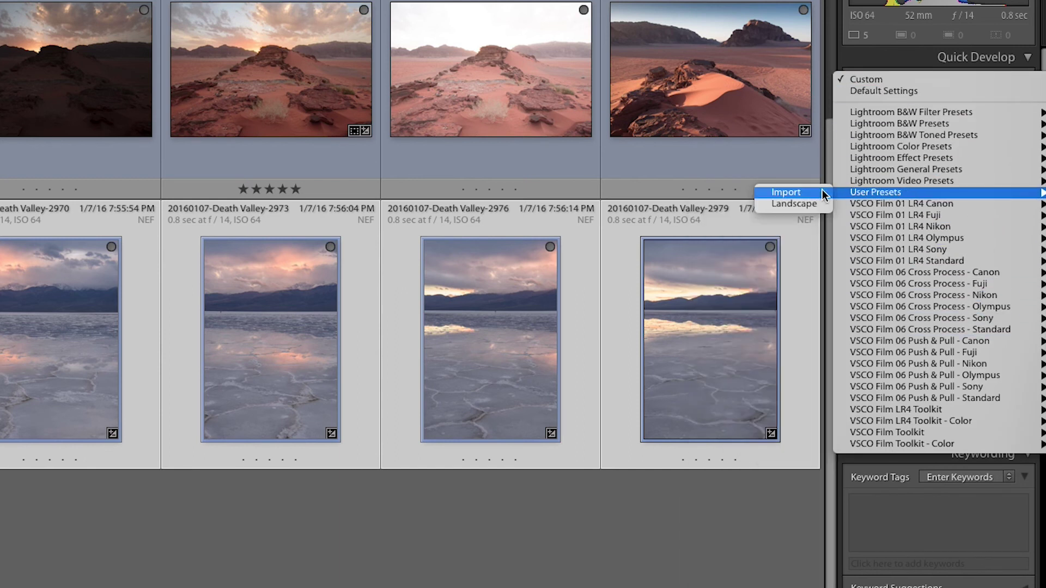
left_click(792, 205)
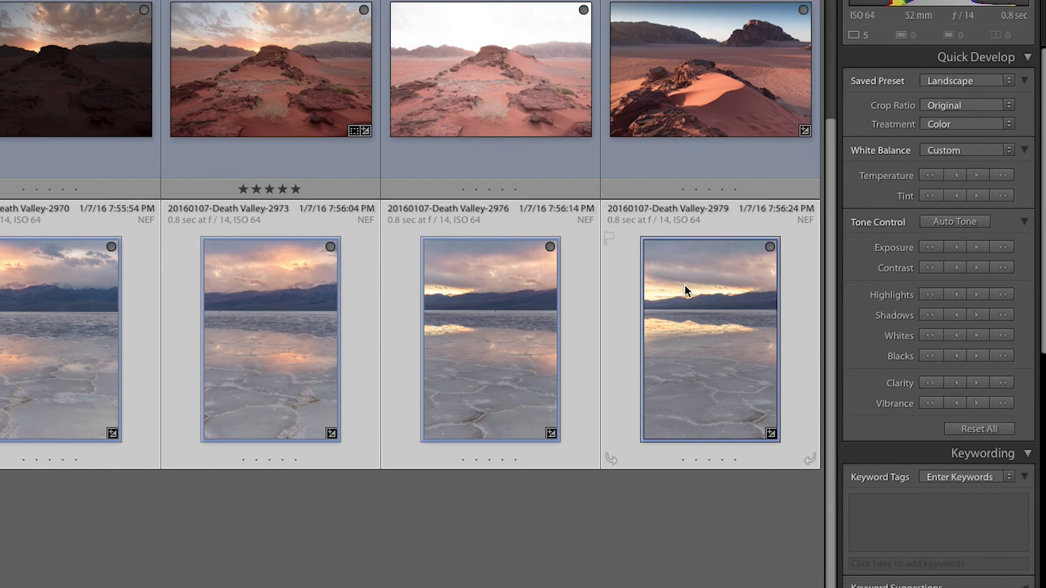
Step: Open Death Valley photo 2967 in Develop, review its adjustments from Basic down to Camera Calibration, and return to the grid
left_click(83, 535)
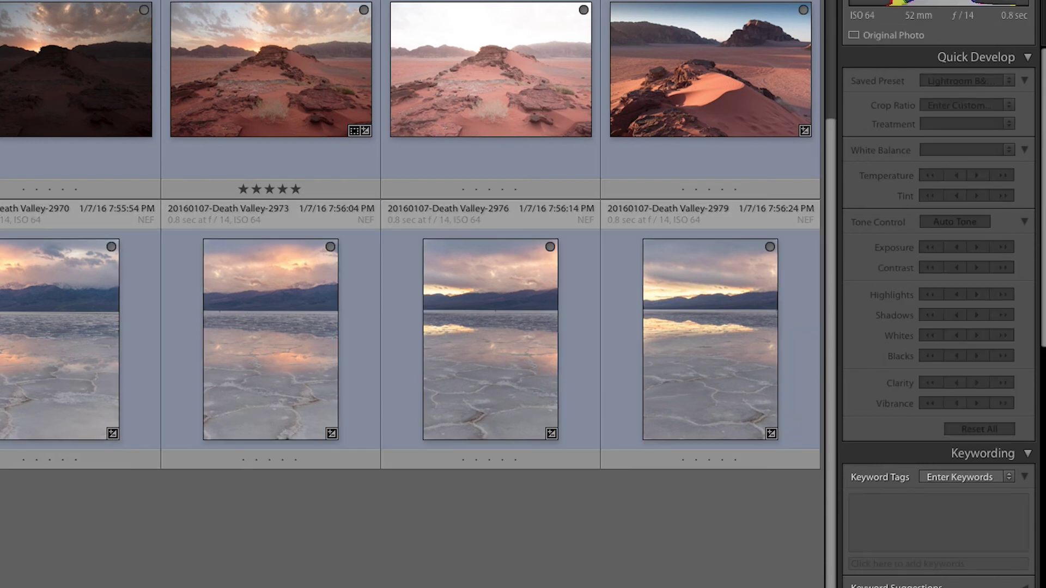
key("d")
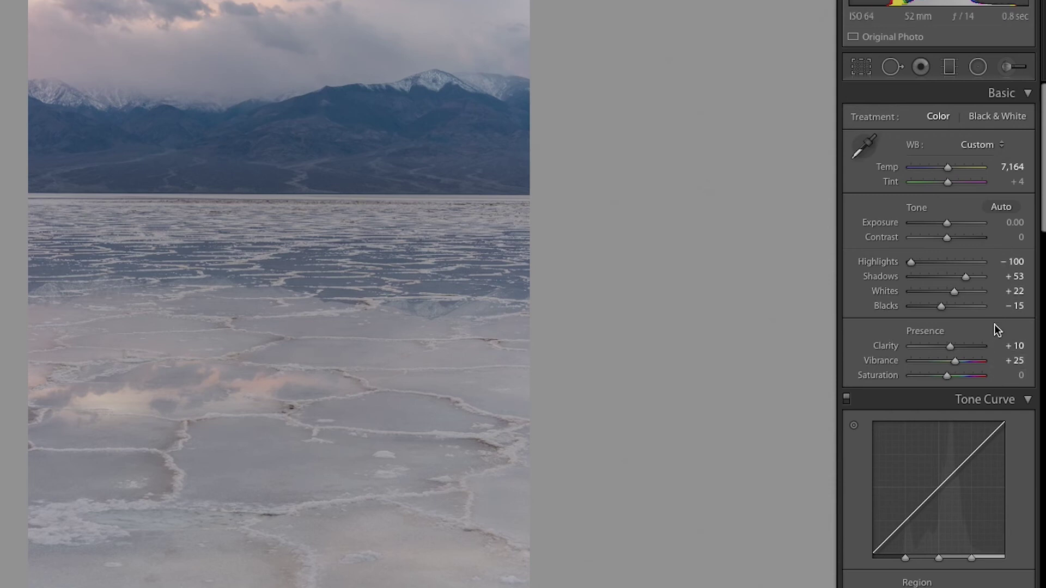
scroll(1021, 531, "down", 5)
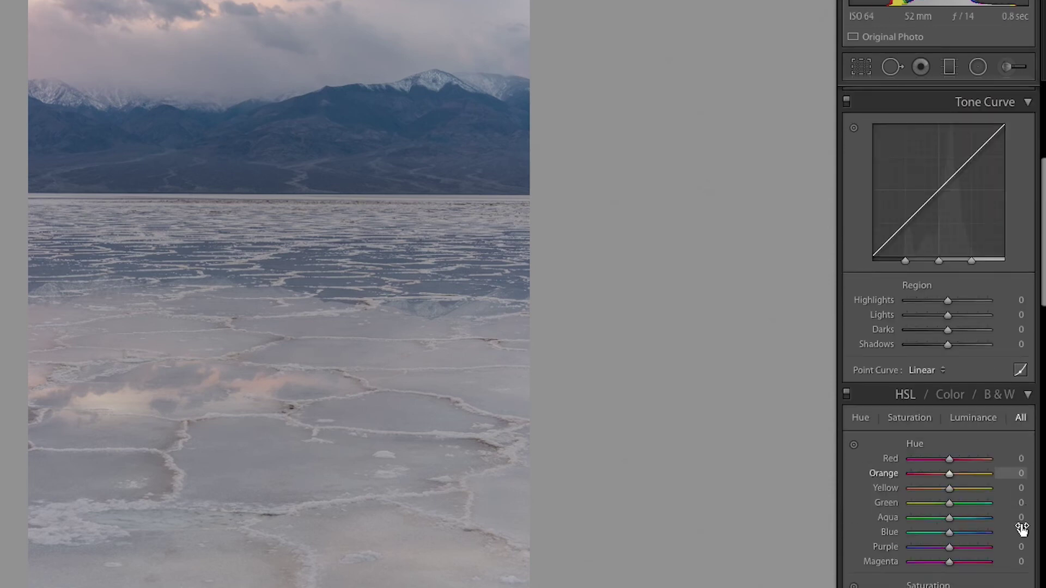
scroll(1021, 531, "down", 15)
scroll(1019, 528, "down", 8)
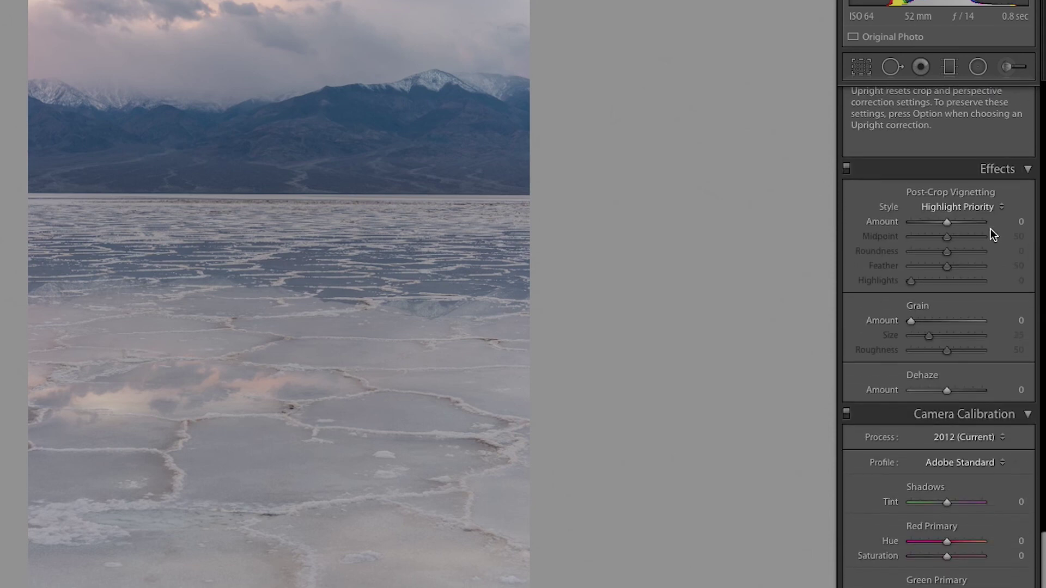
key("g")
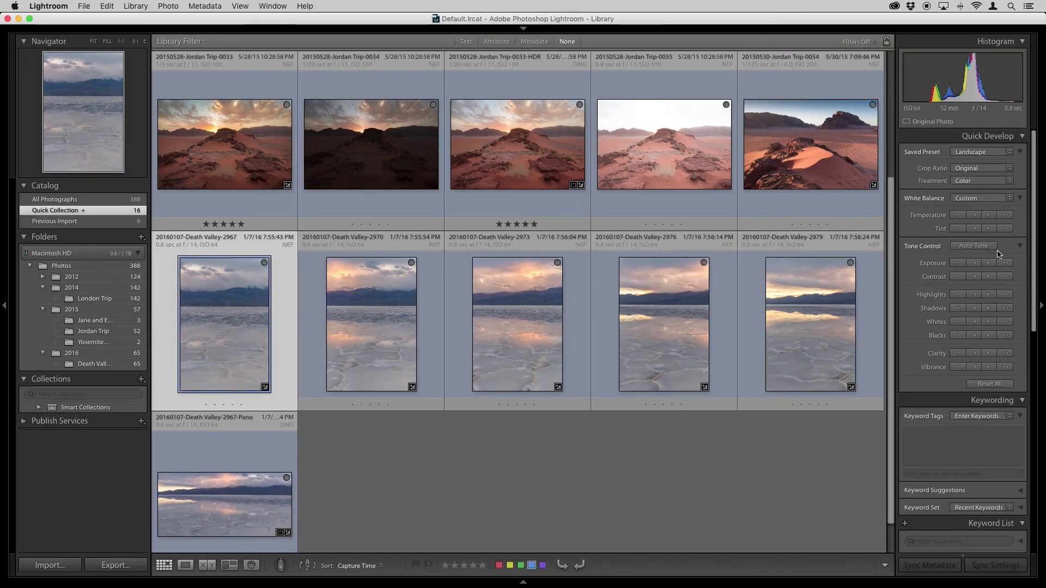
Step: View Death Valley photo 2973 in Develop and return to the Library grid
left_click(572, 286)
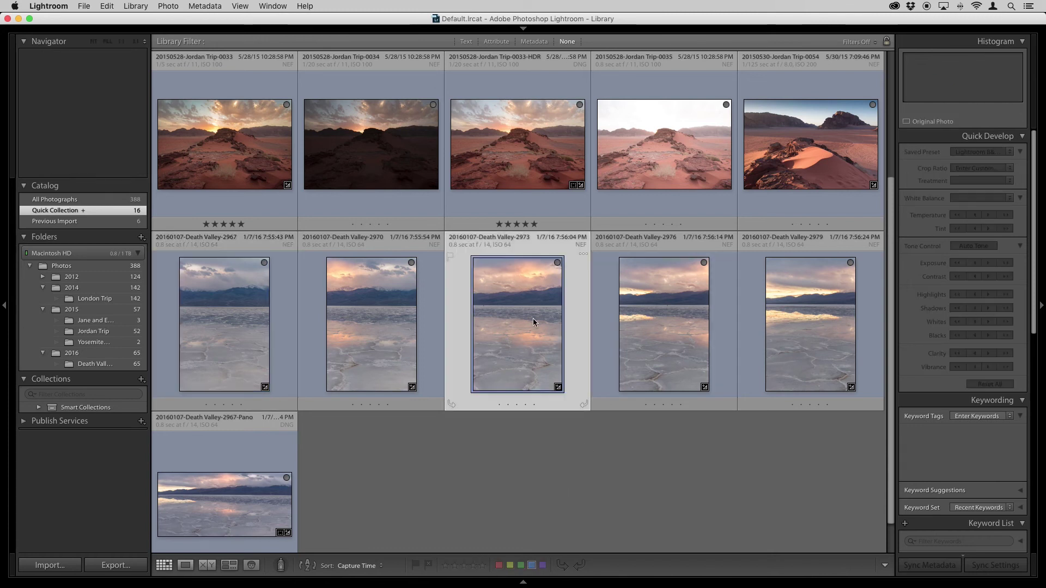
key("d")
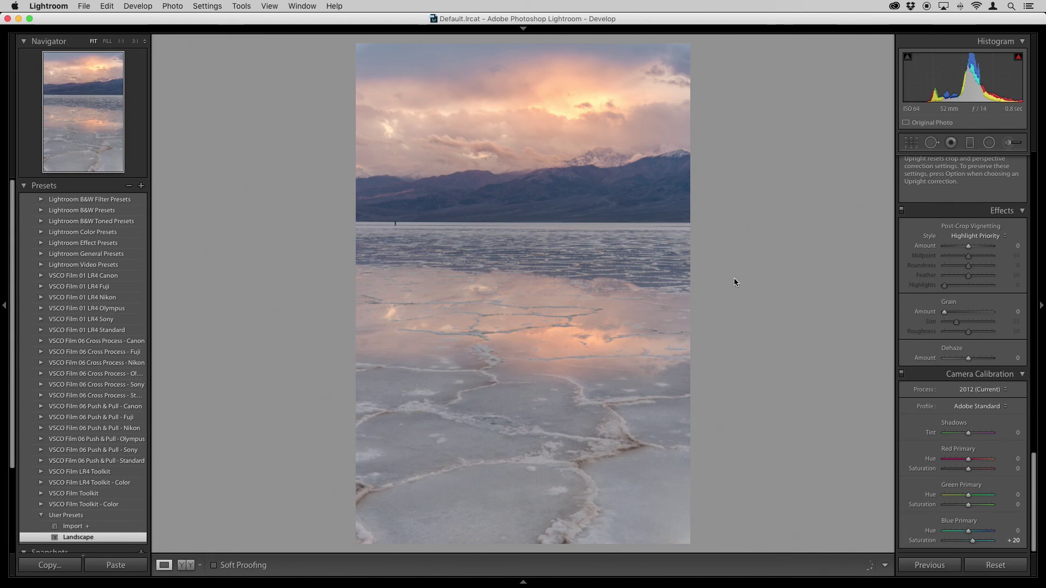
key("g")
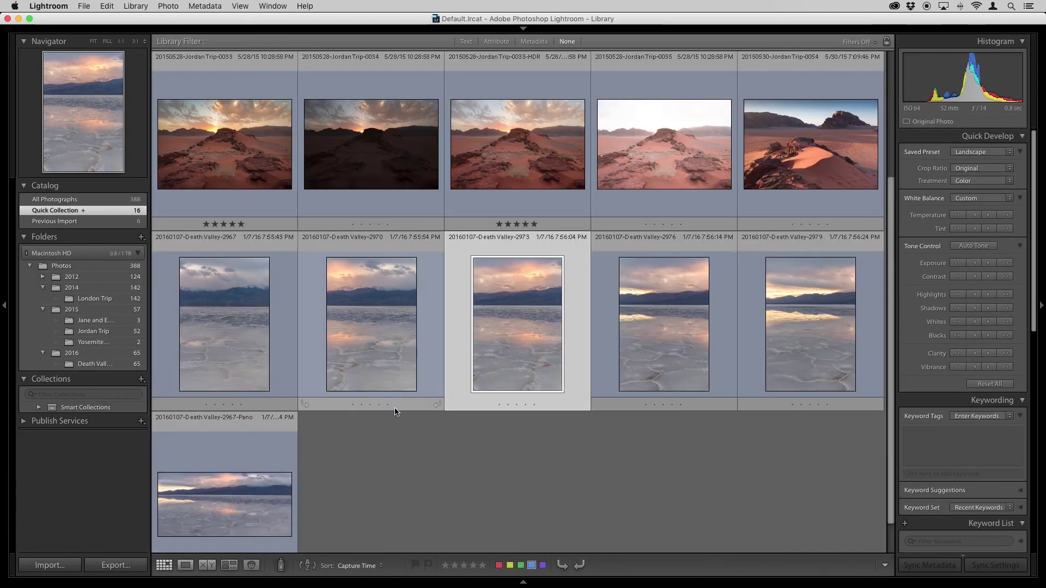
Step: Apply the Landscape user preset to the Death Valley panorama
left_click(261, 495)
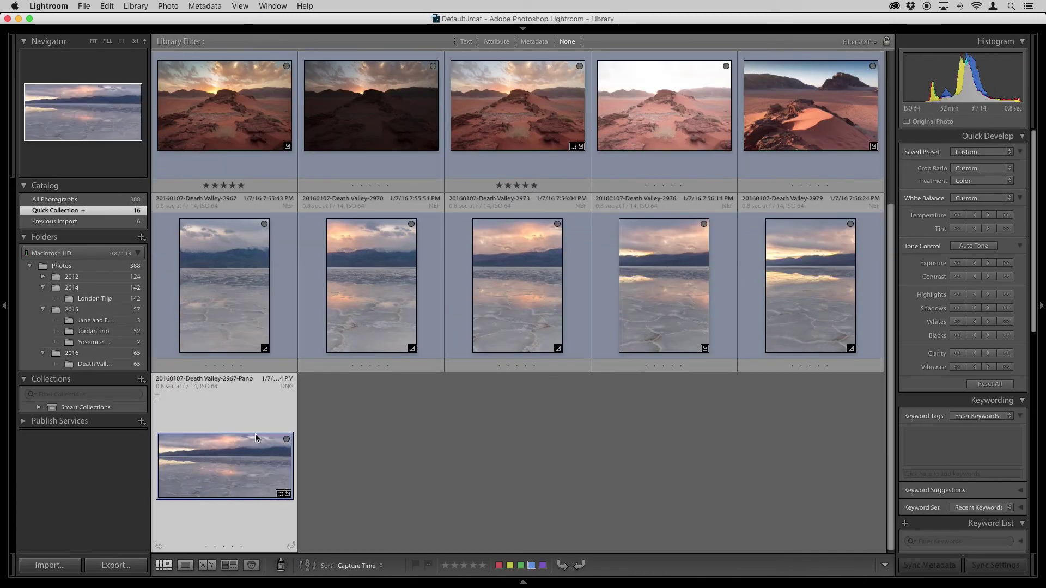
left_click(977, 152)
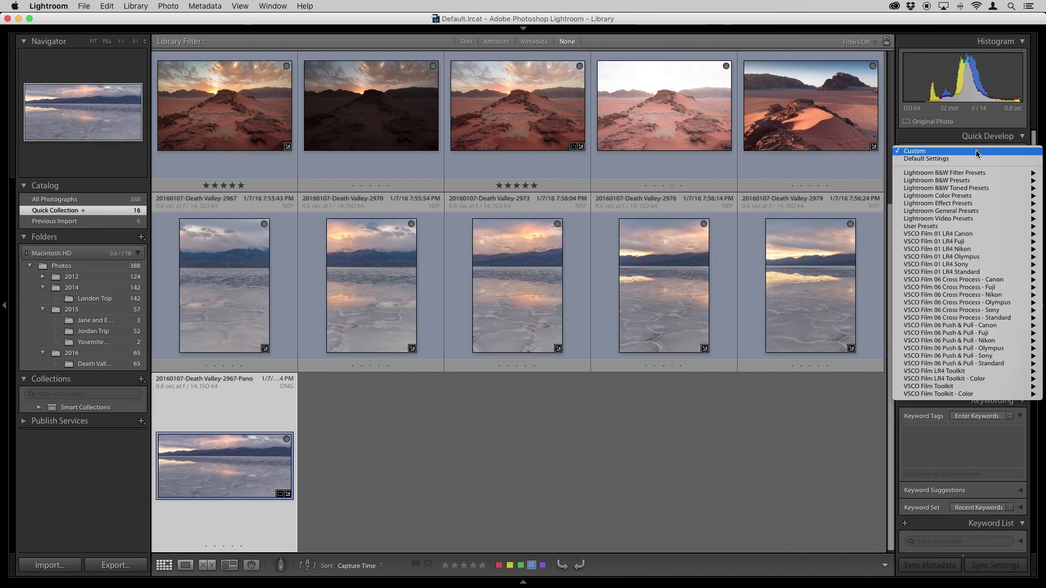
mouse_move(934, 226)
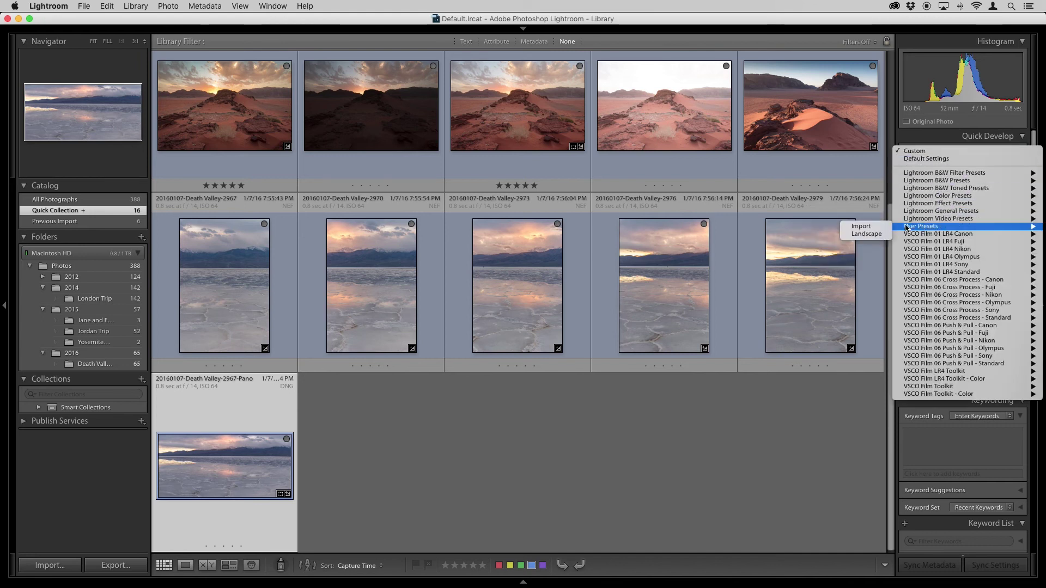
left_click(865, 234)
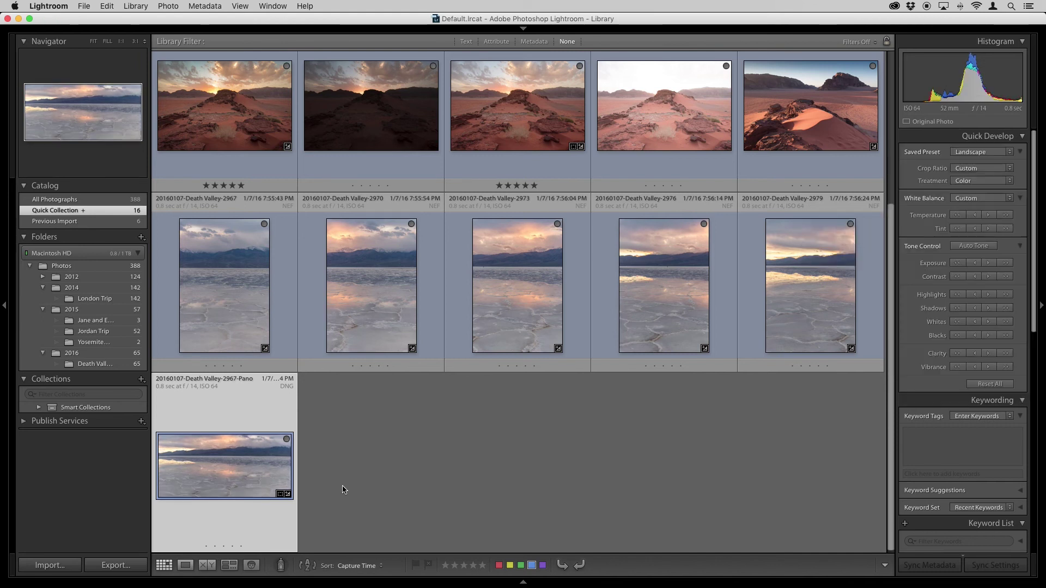
Step: Open the panorama in Develop and revert it to the Multiple Settings state in its history
double_click(254, 468)
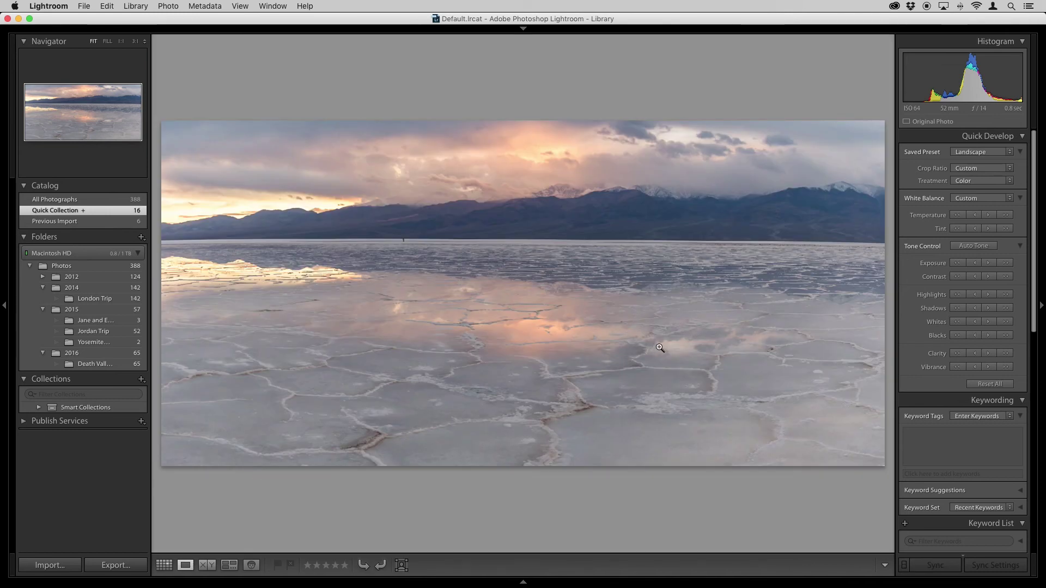
key("d")
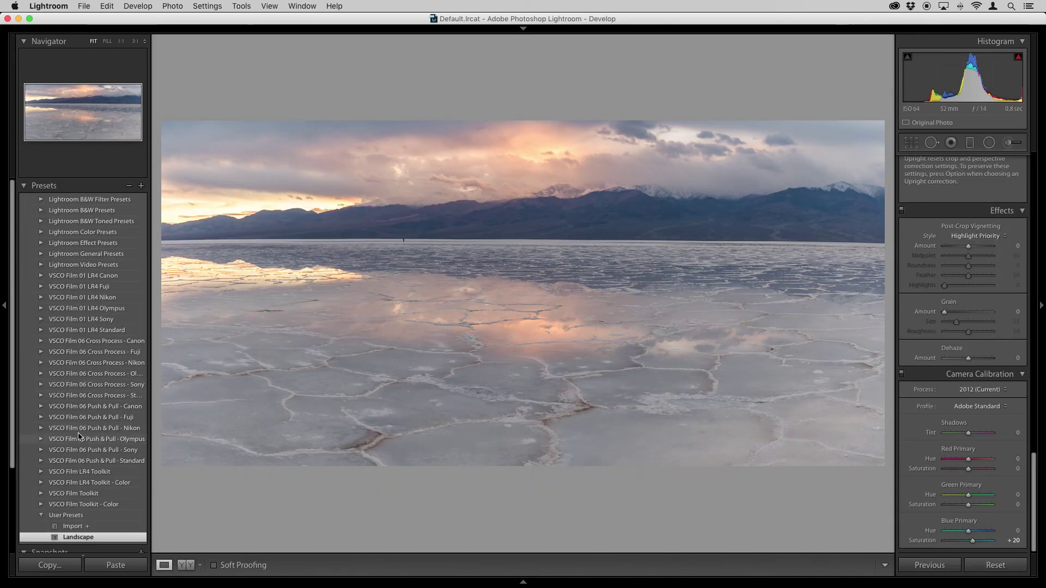
scroll(79, 436, "down", 5)
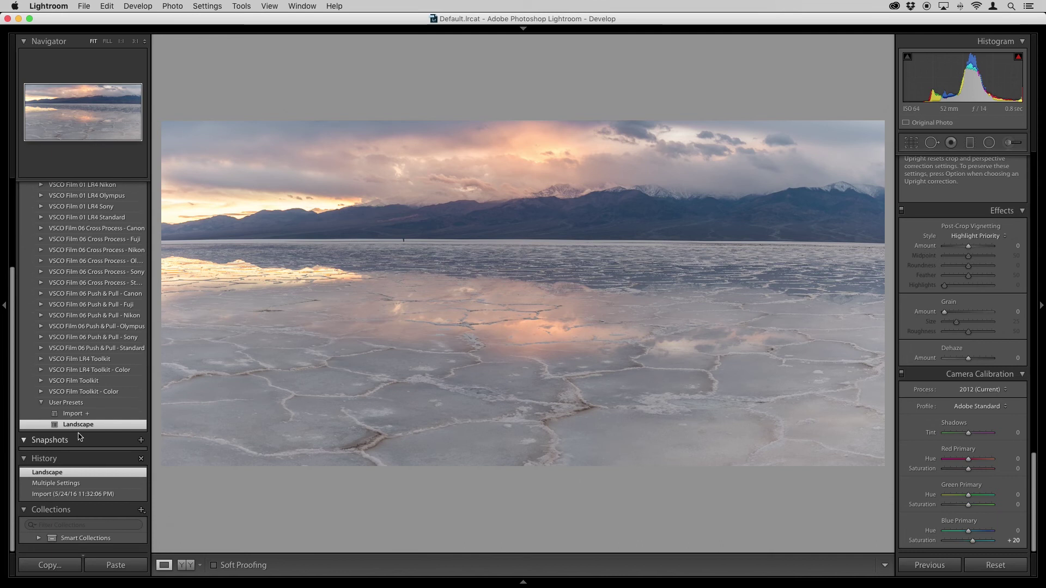
left_click(64, 489)
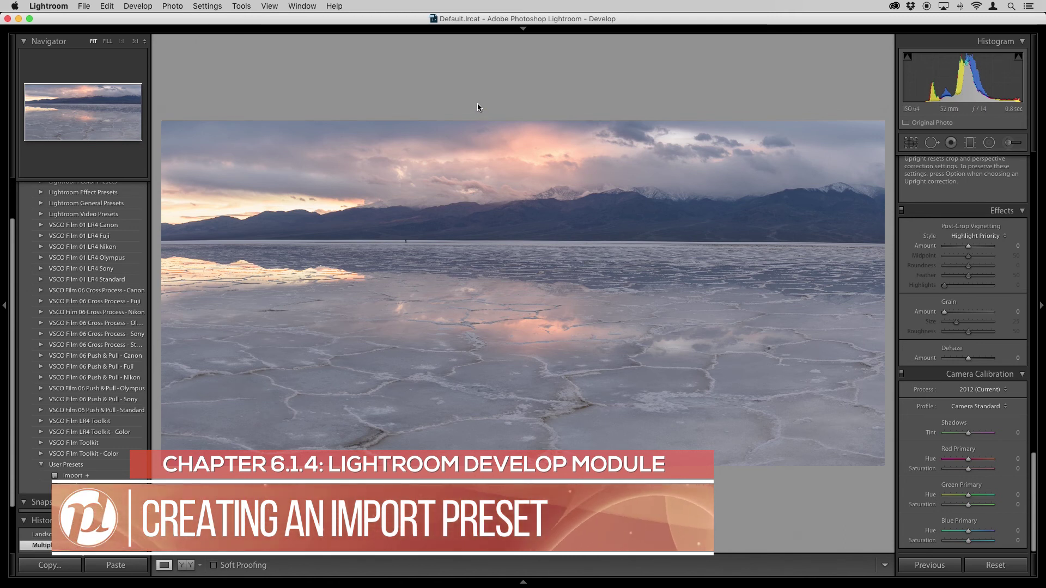
Step: Return to the Library grid and reset the develop settings of the Jordan Trip-0033 photo
key("g")
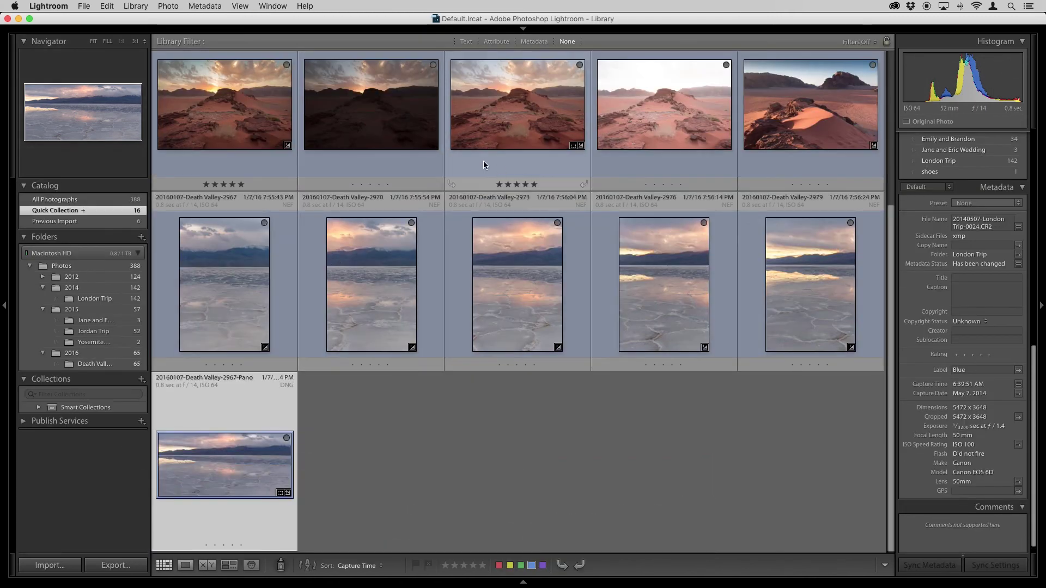
scroll(477, 166, "up", 2)
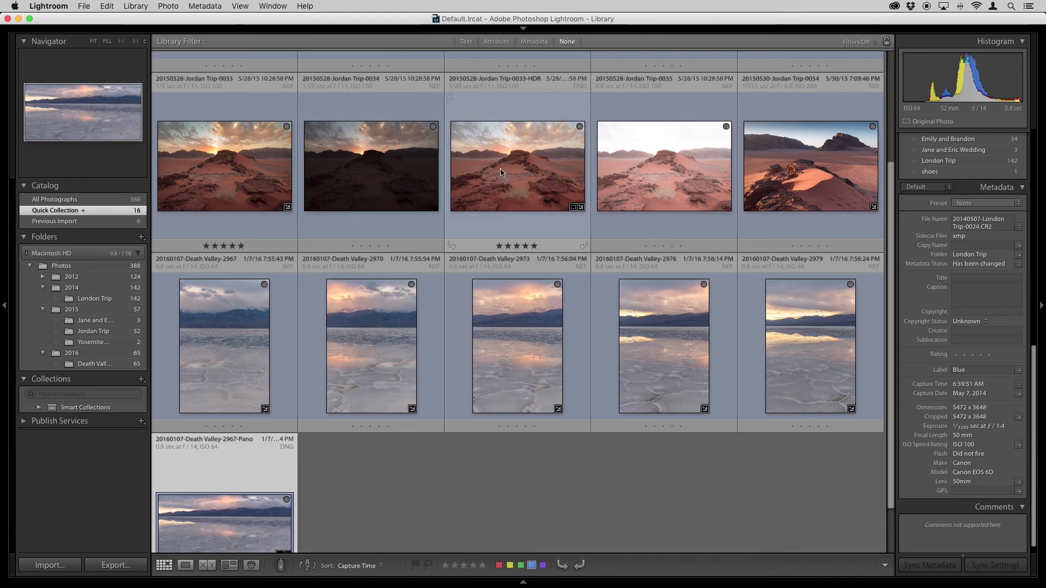
left_click(245, 184)
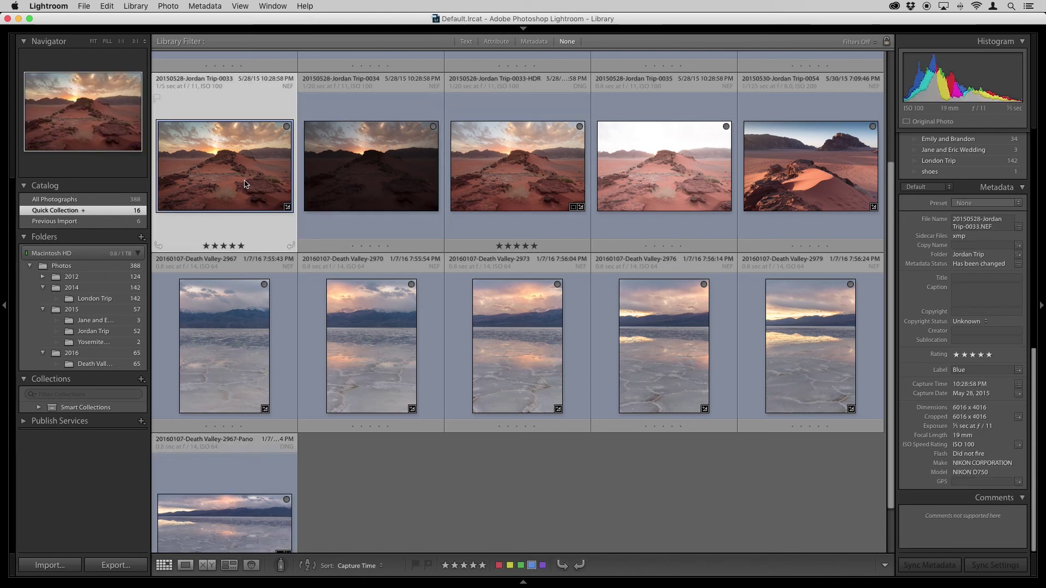
right_click(244, 185)
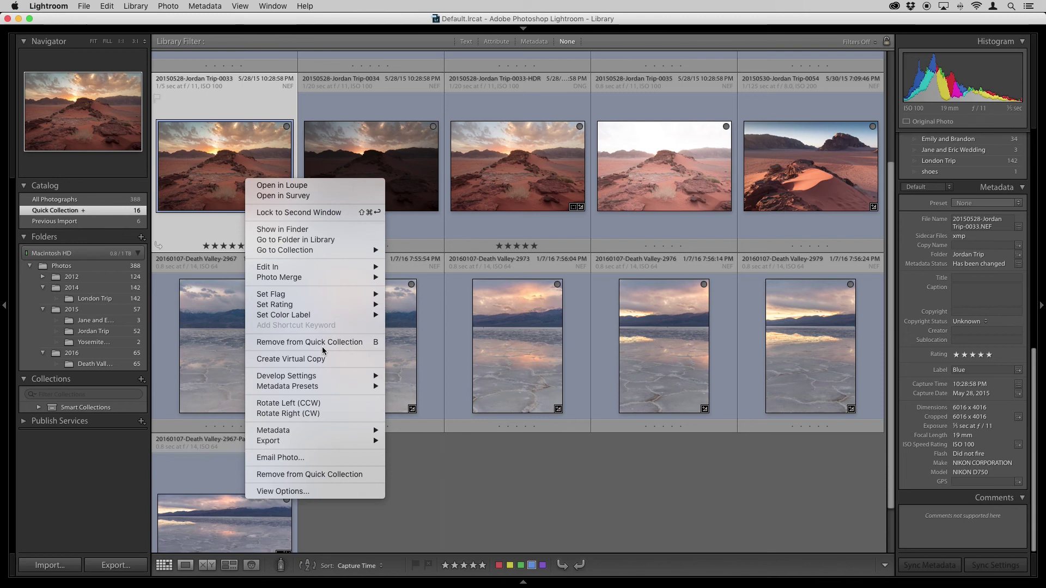
mouse_move(308, 377)
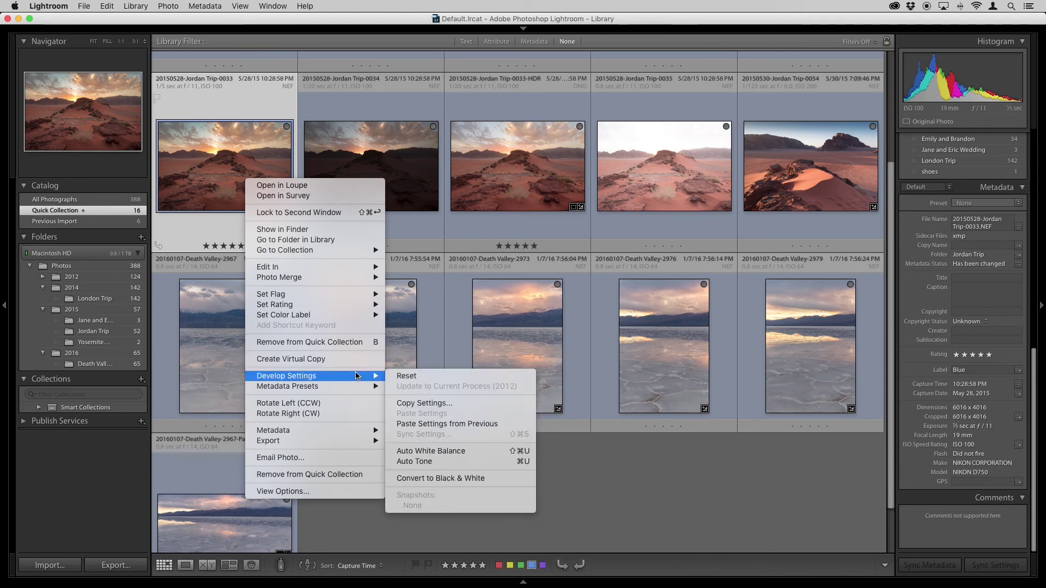
left_click(420, 378)
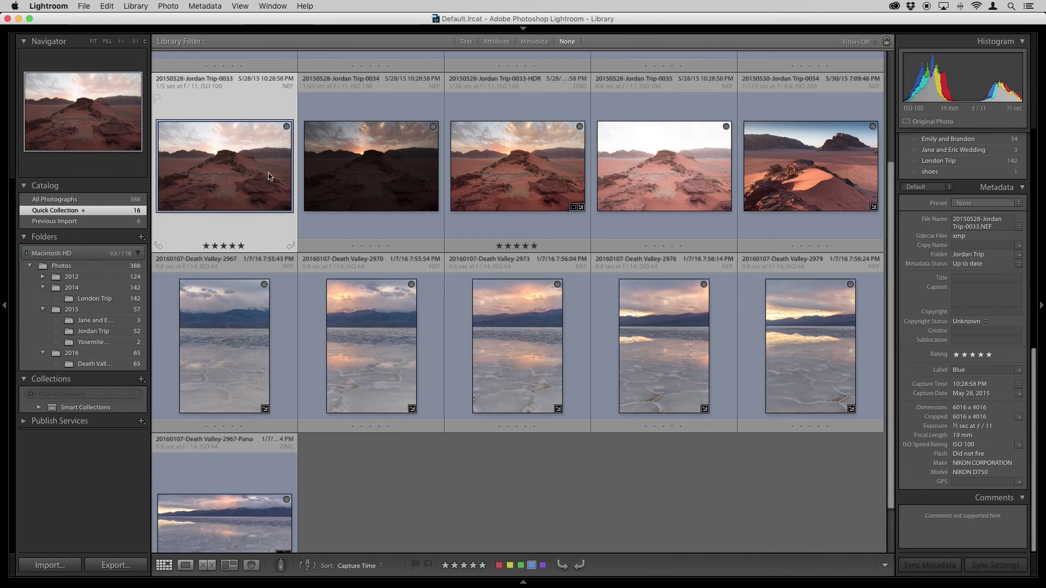
Step: Open the reset photo in Develop and set its camera calibration profile to Camera Standard
key("d")
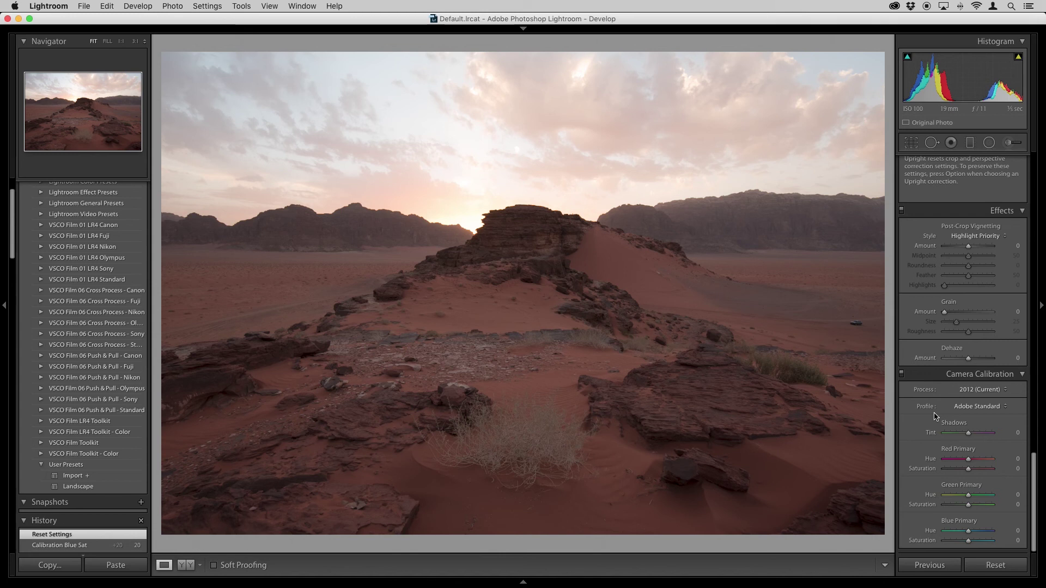
left_click(972, 409)
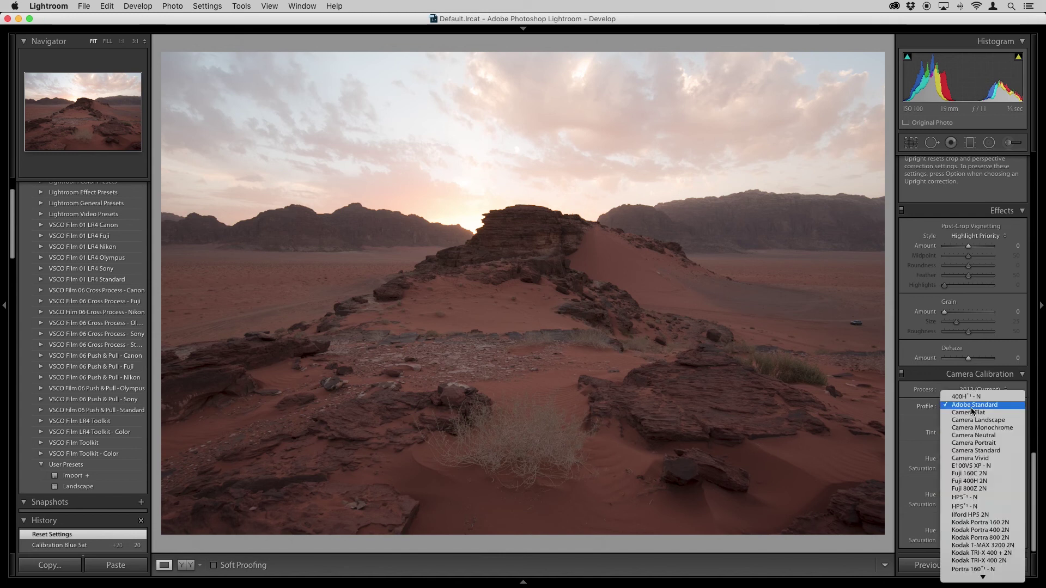
left_click(963, 451)
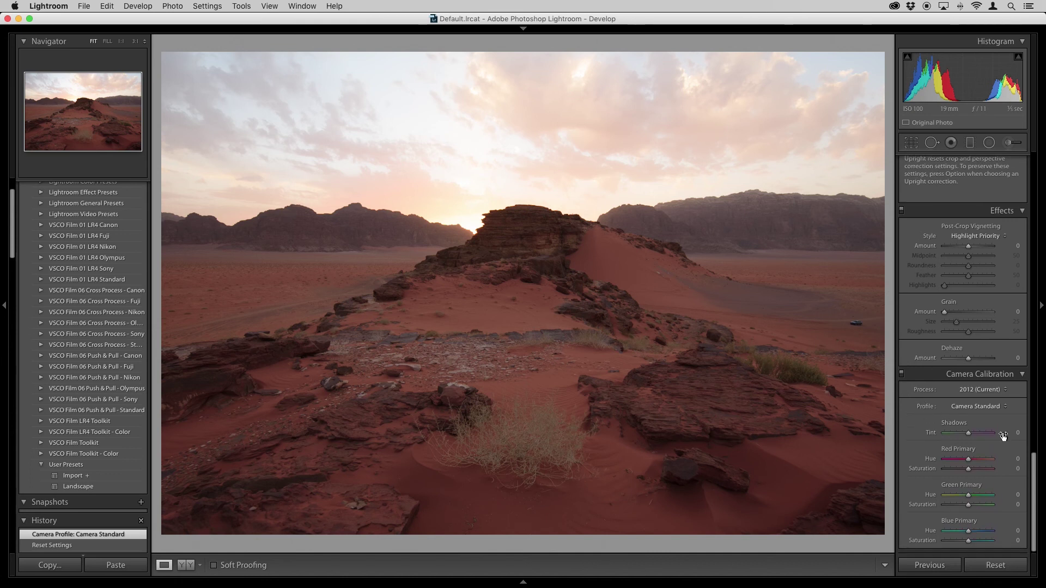
scroll(1020, 349, "up", 3)
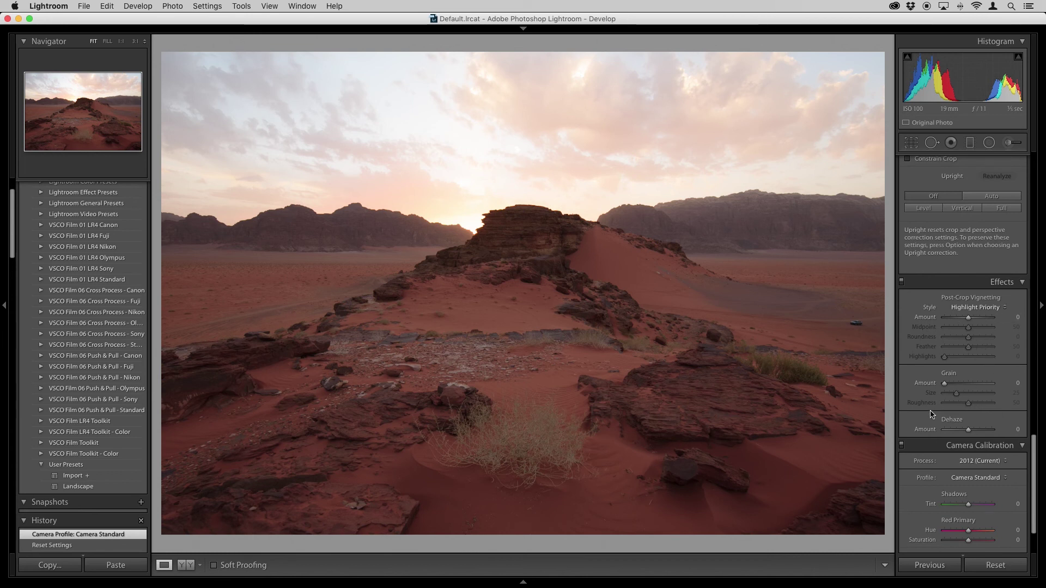
Step: Turn on chromatic aberration removal and set the photo's sharpening to Amount 40, Radius 0.5 and Detail 100
scroll(923, 338, "up", 9)
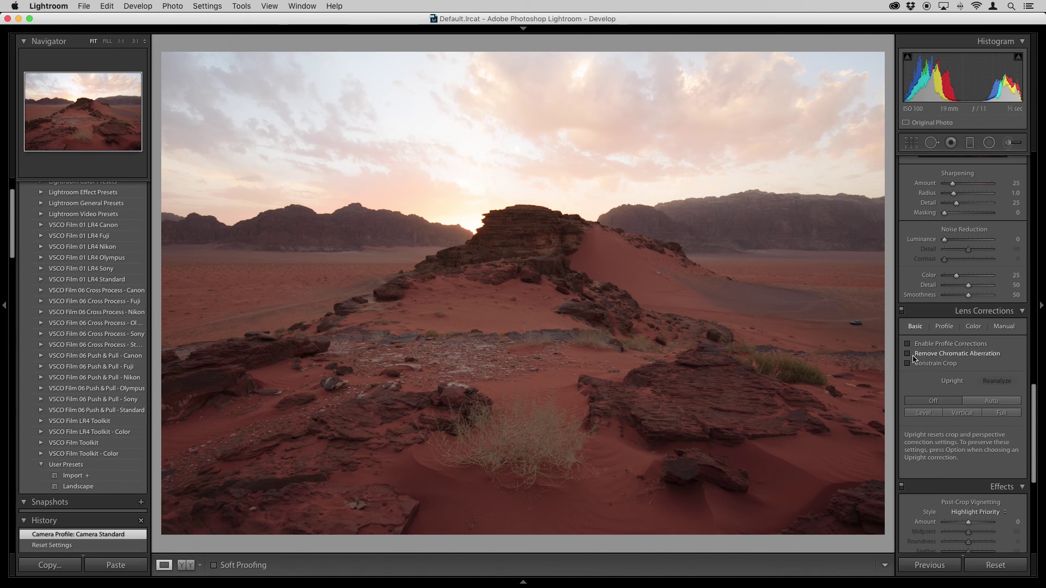
left_click(909, 354)
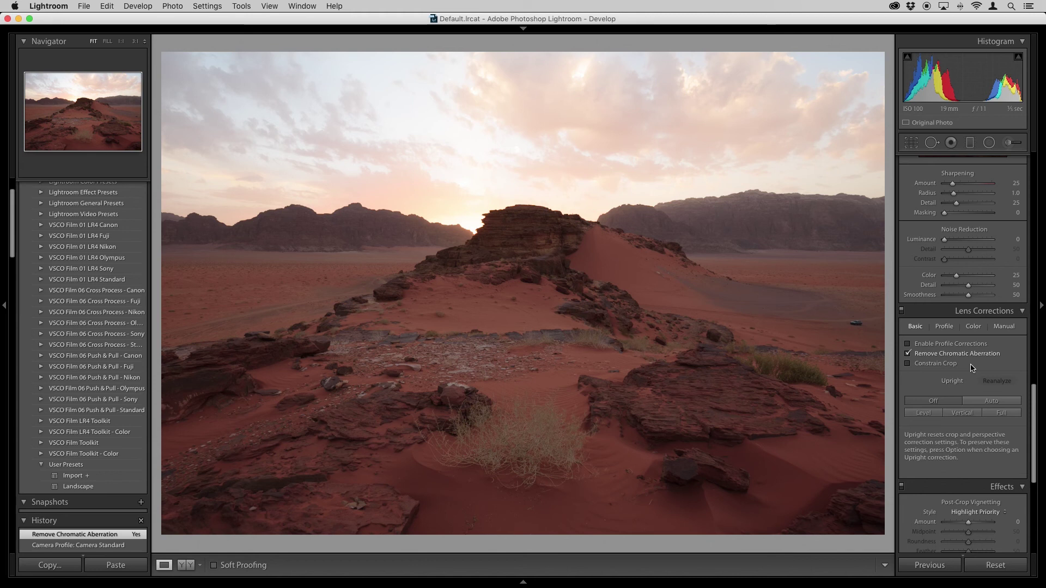
scroll(972, 368, "up", 6)
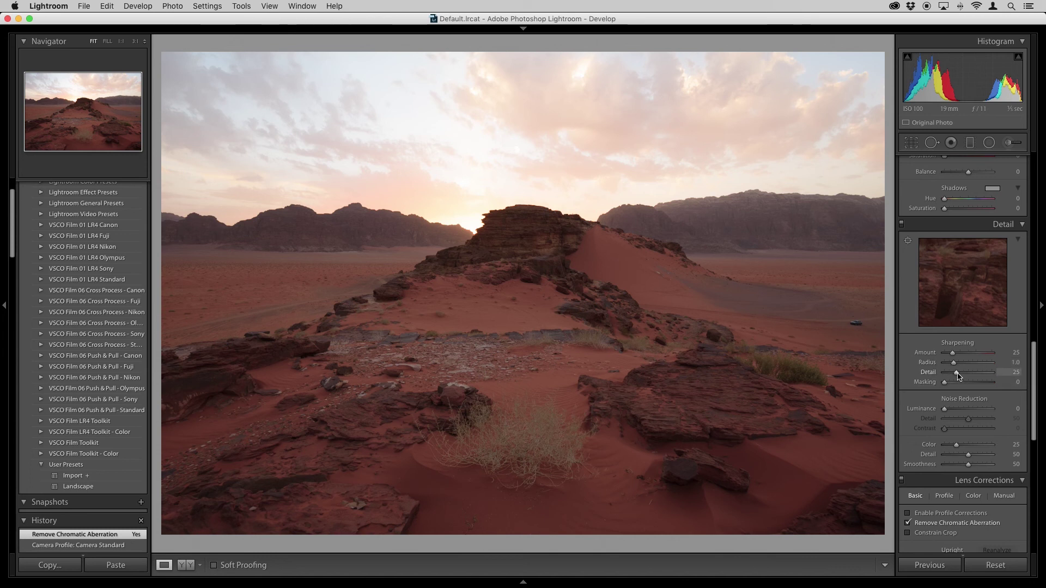
left_click_drag(957, 373, 1018, 373)
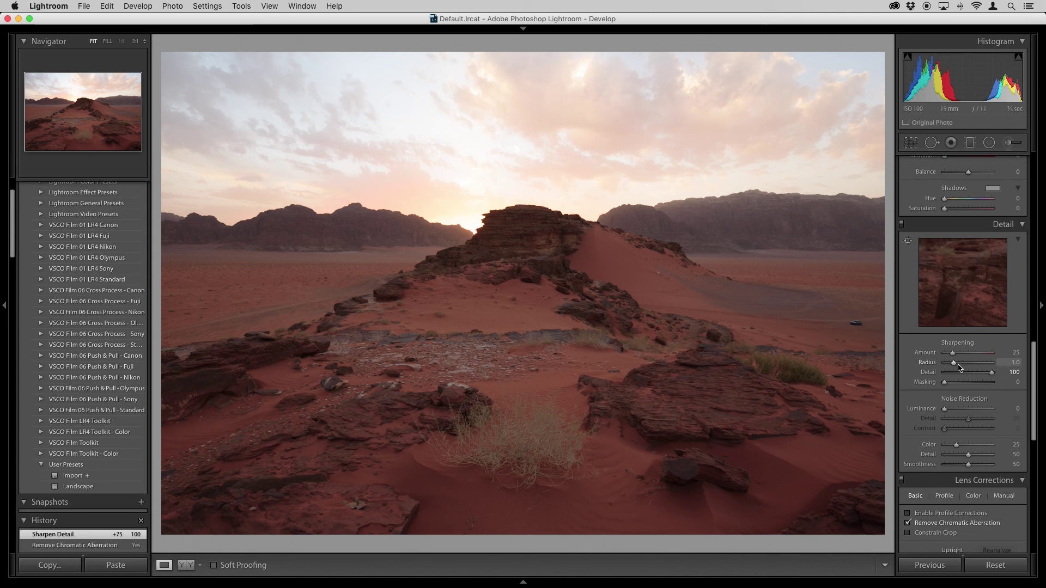
left_click_drag(954, 363, 926, 363)
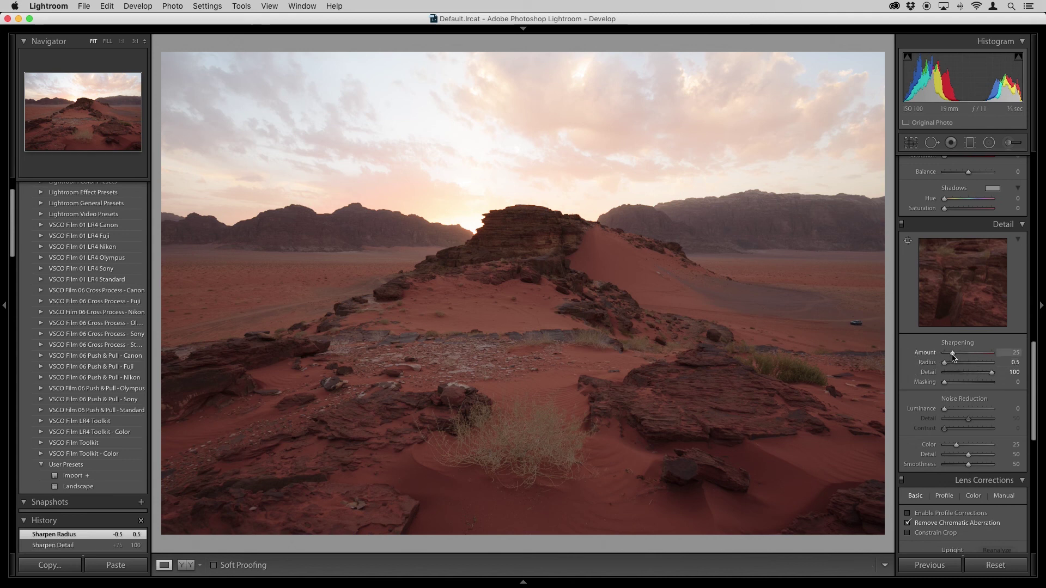
left_click(1009, 354)
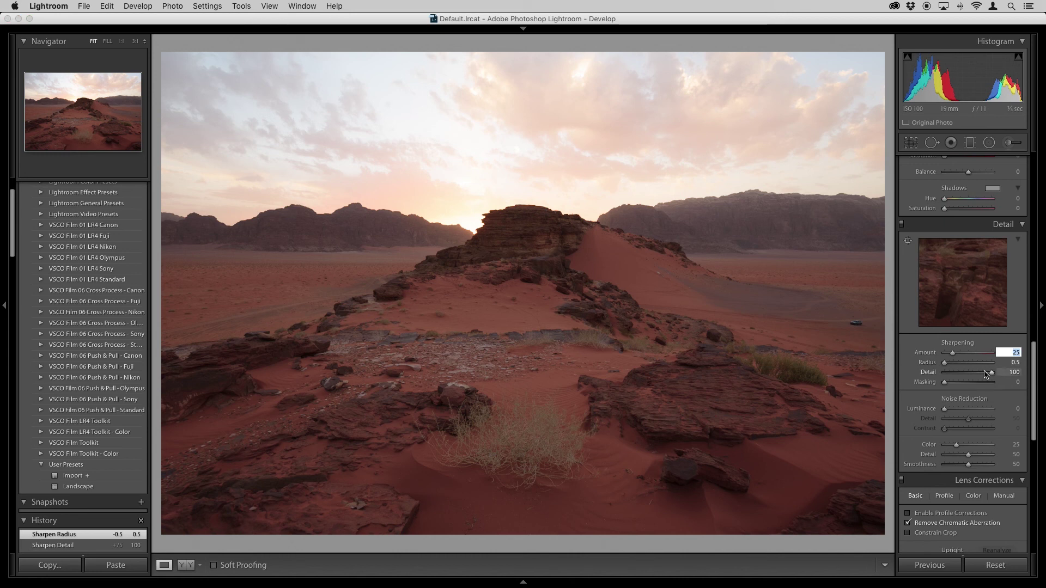
type("40")
key("Return")
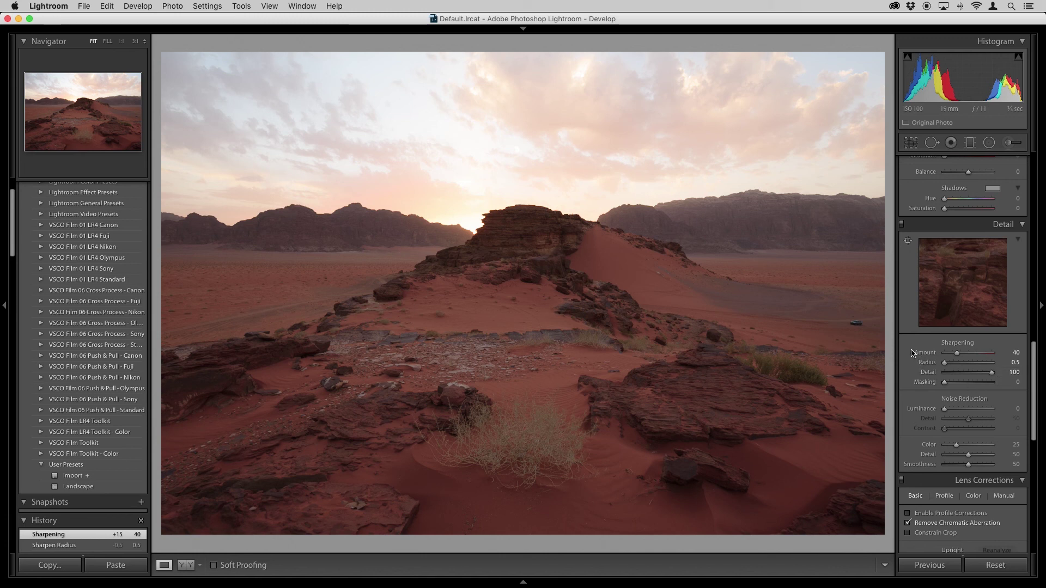
Step: Set the photo's basic tone Highlights to -50 and Shadows to +30
scroll(912, 353, "up", 8)
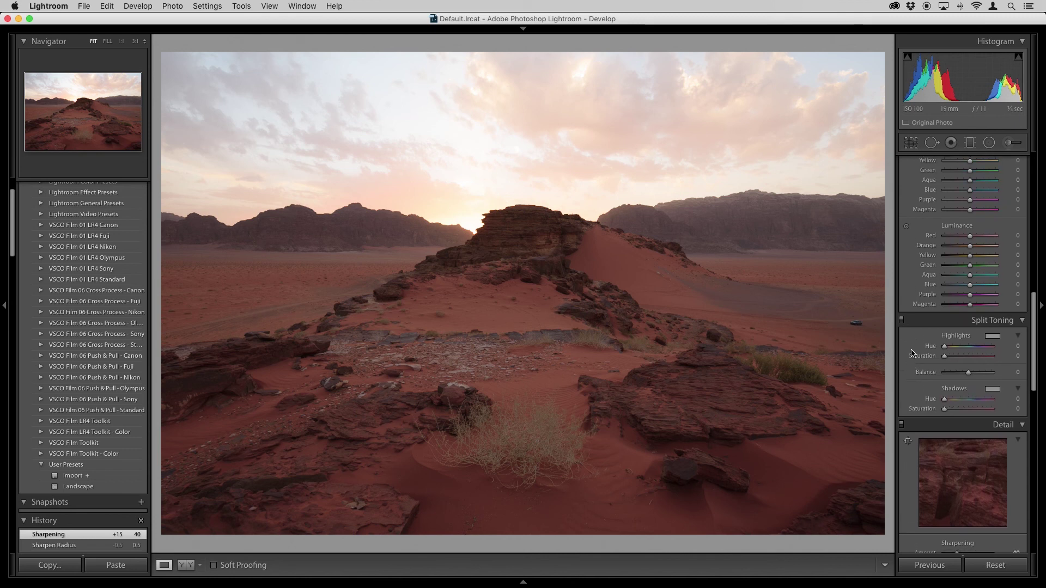
scroll(913, 353, "up", 1)
scroll(912, 353, "up", 12)
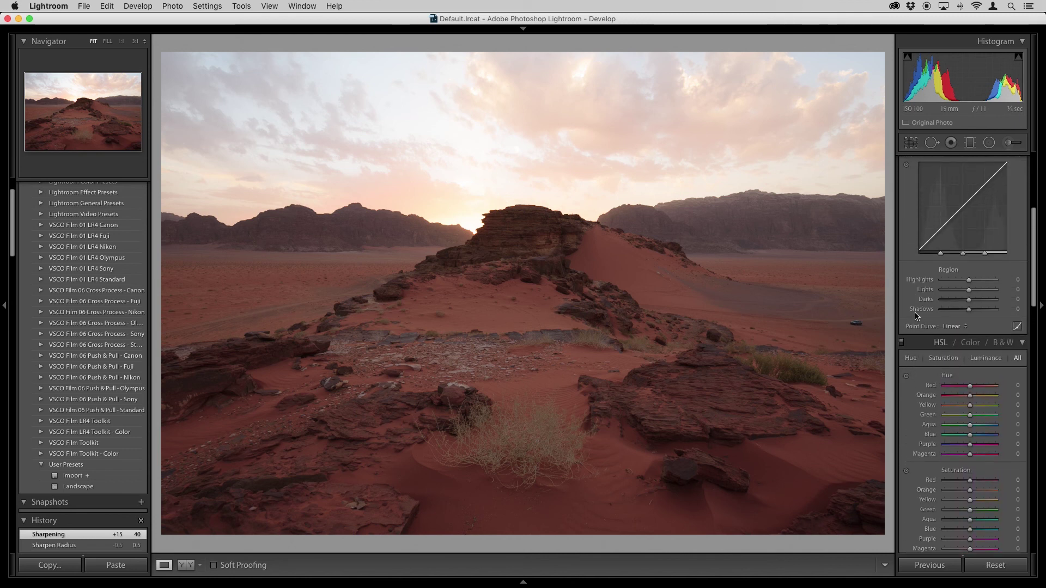
scroll(910, 309, "up", 3)
scroll(911, 310, "up", 3)
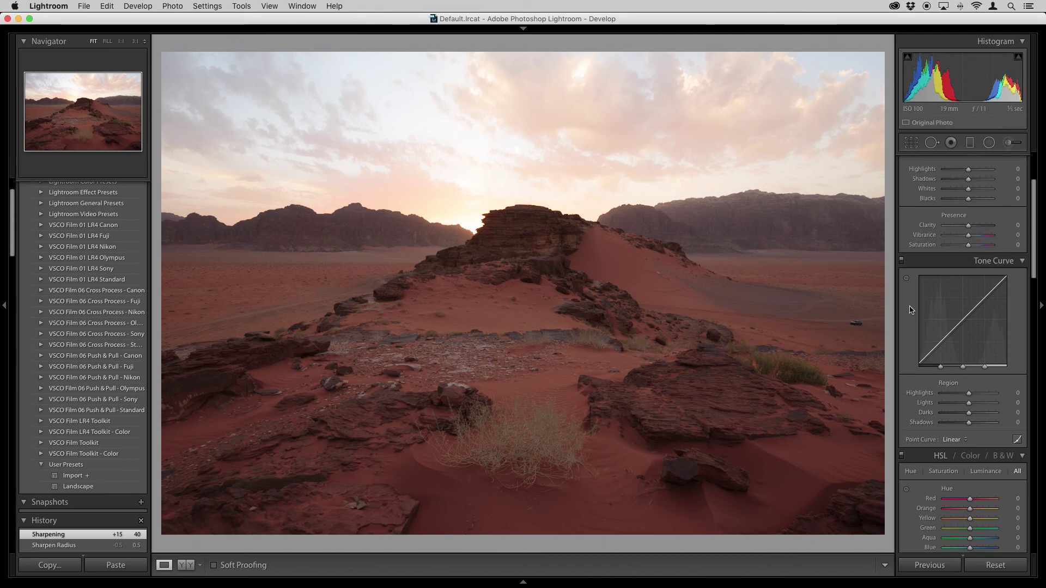
scroll(910, 307, "up", 5)
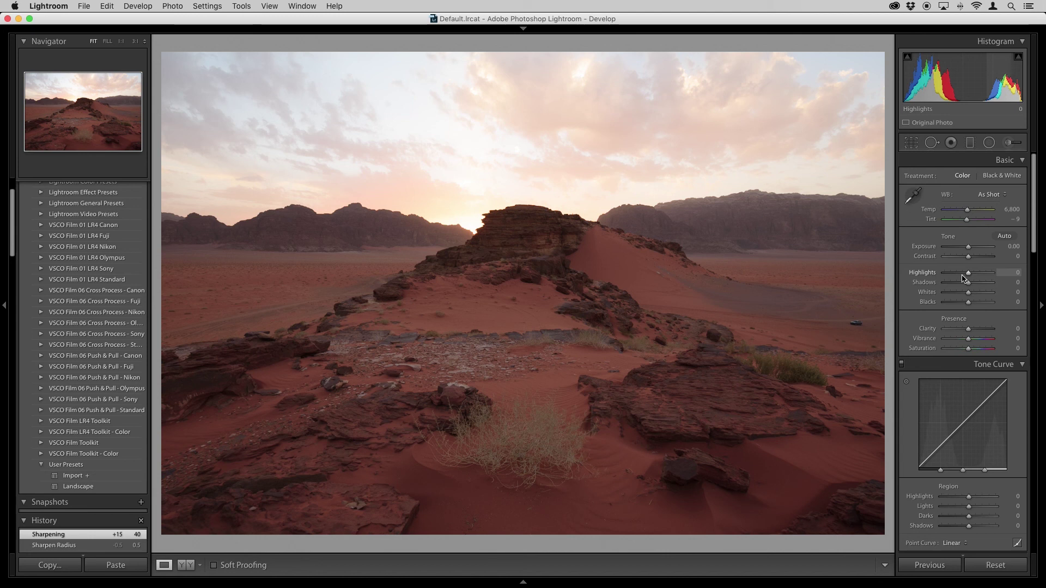
left_click(1012, 272)
type("-50")
key("Return")
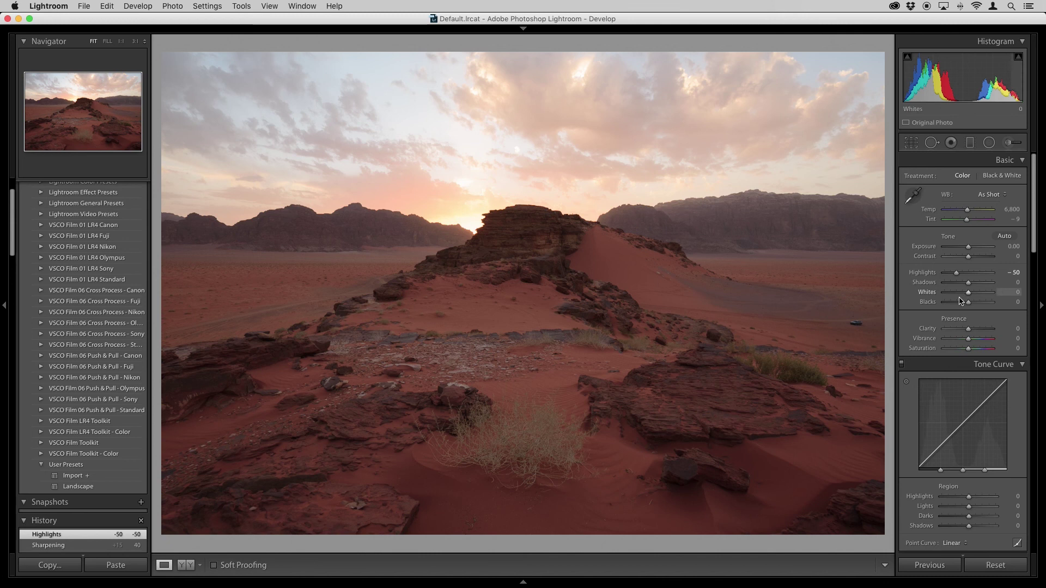
left_click(1012, 282)
type("30")
key("Return")
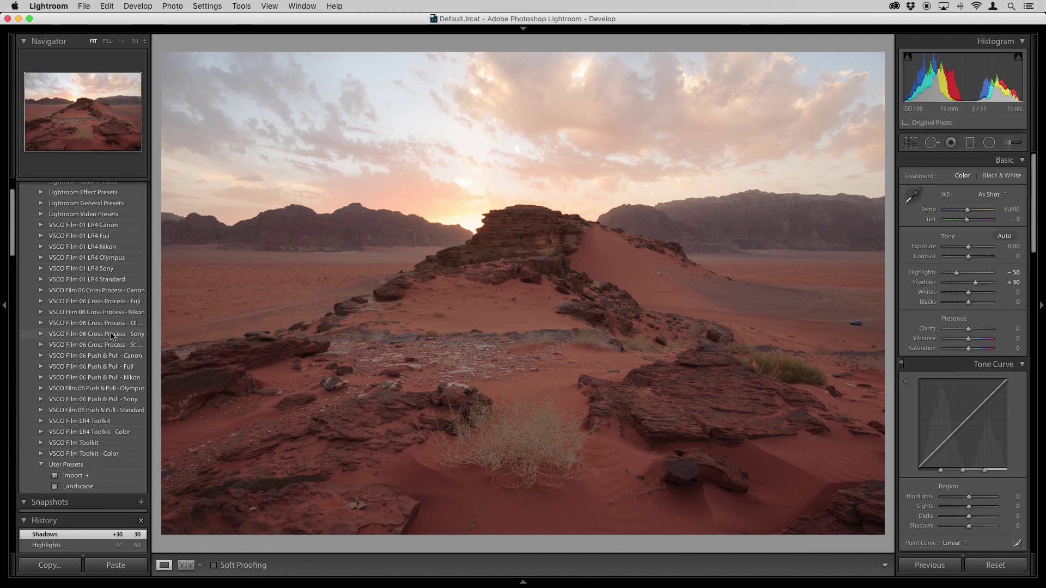
Step: Start a new develop preset in the User Presets folder and name it Import Preset
scroll(116, 321, "up", 3)
left_click(141, 186)
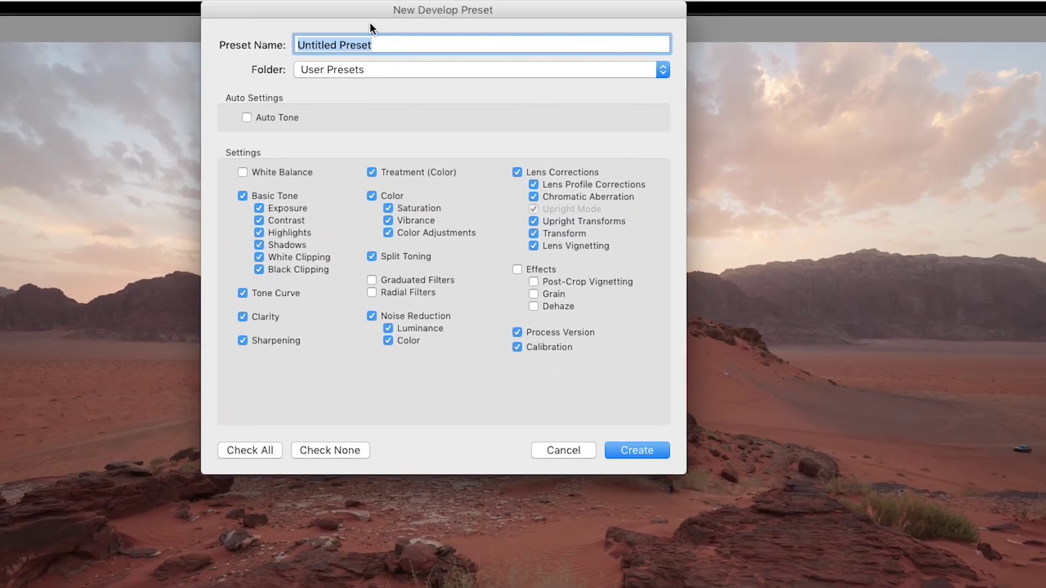
type("Impor")
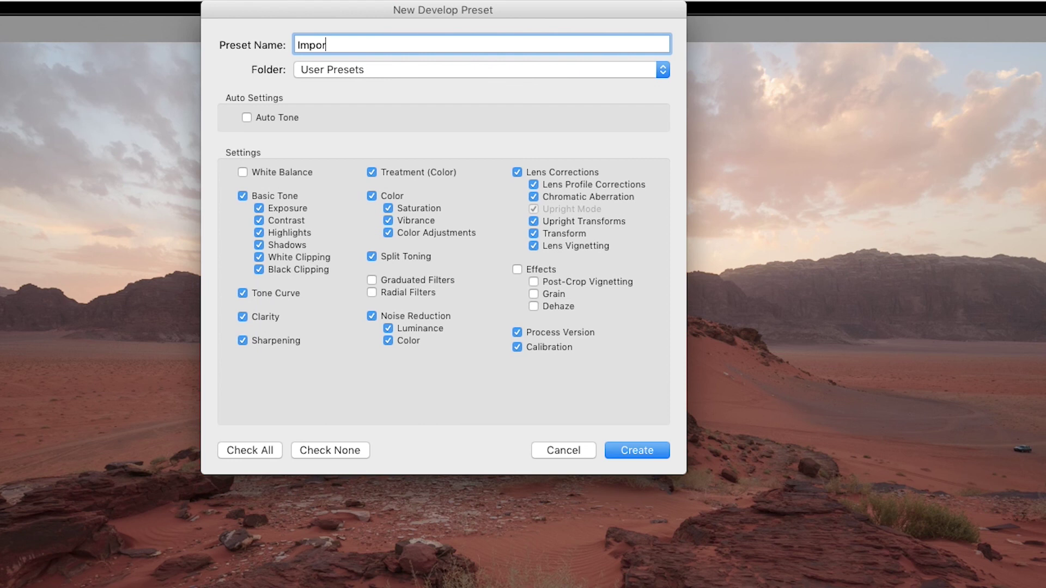
type("t Preset")
Step: Limit the preset to Highlights, Shadows, Sharpening, Chromatic Aberration, Process Version and Calibration, and create it
left_click(517, 173)
left_click(371, 195)
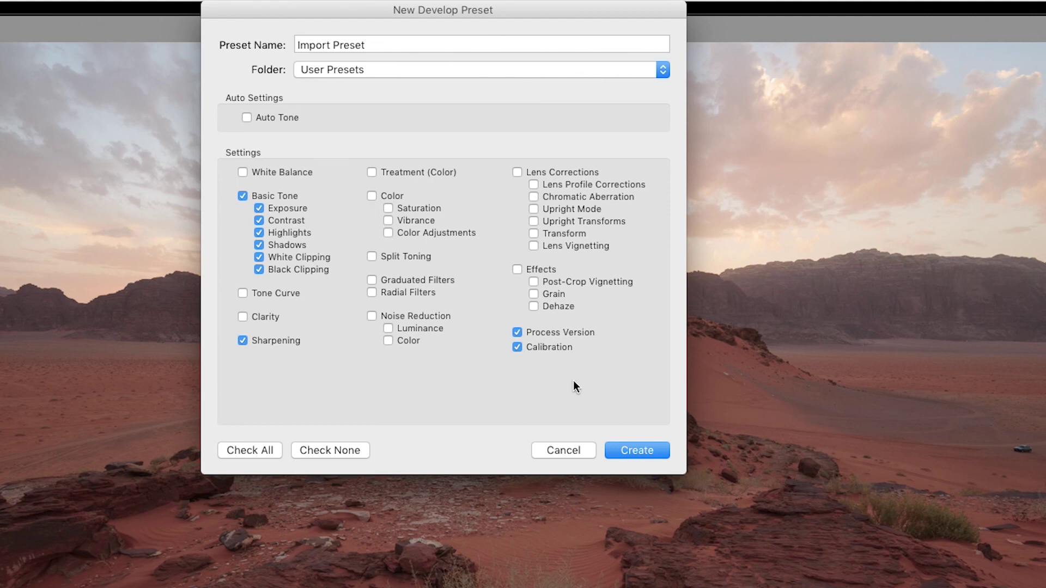
left_click(258, 208)
left_click(253, 221)
left_click(535, 196)
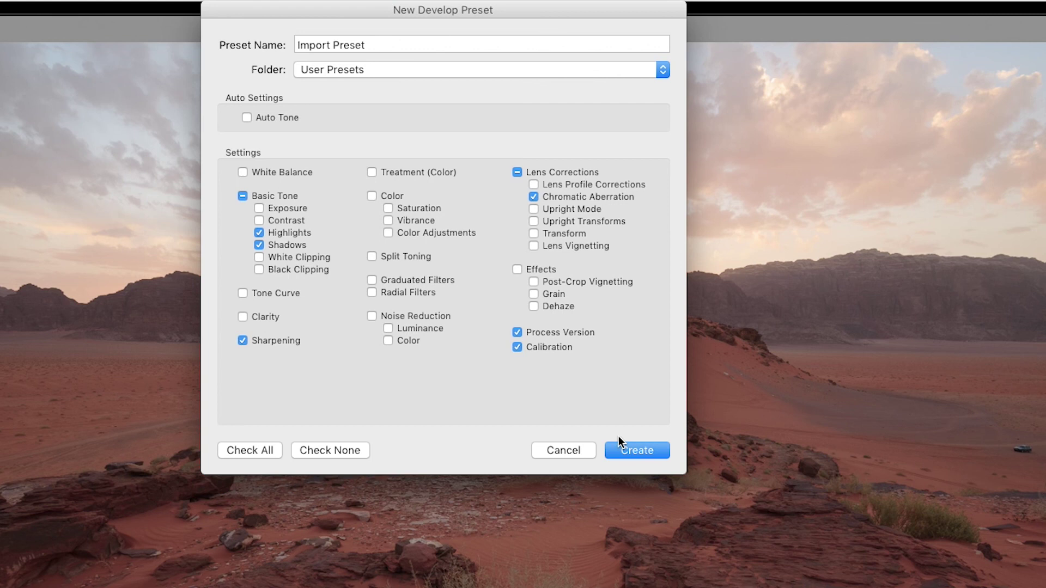
left_click(642, 450)
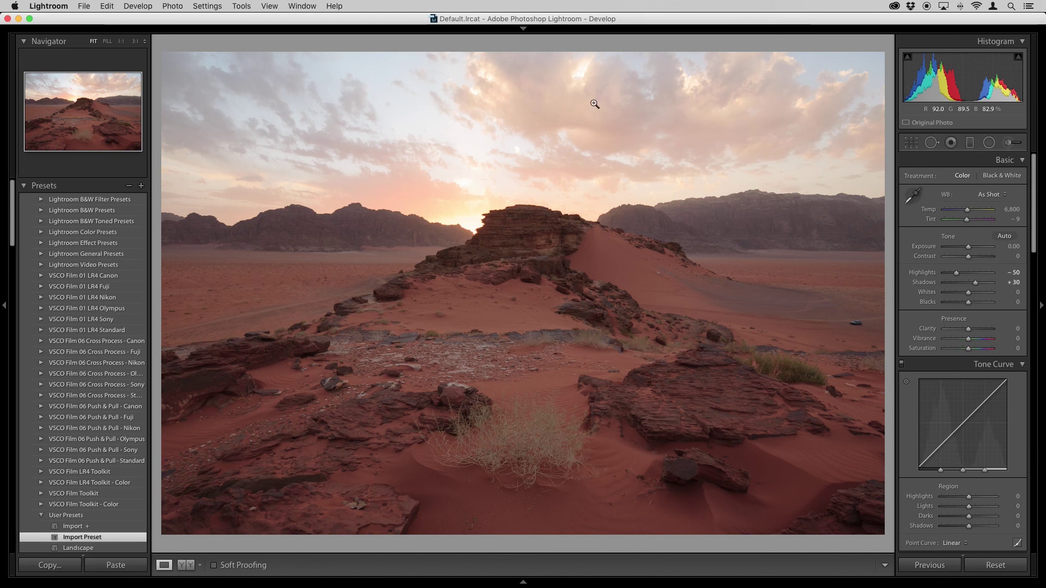
Step: Begin a photo import with the Import Preset user preset as its develop settings, and cancel the import
left_click(86, 6)
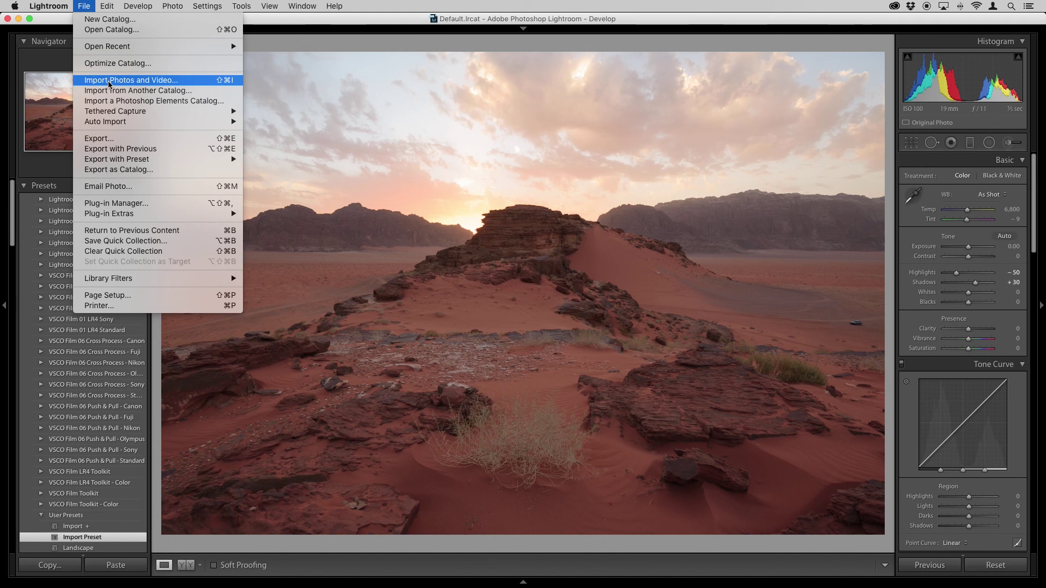
left_click(109, 82)
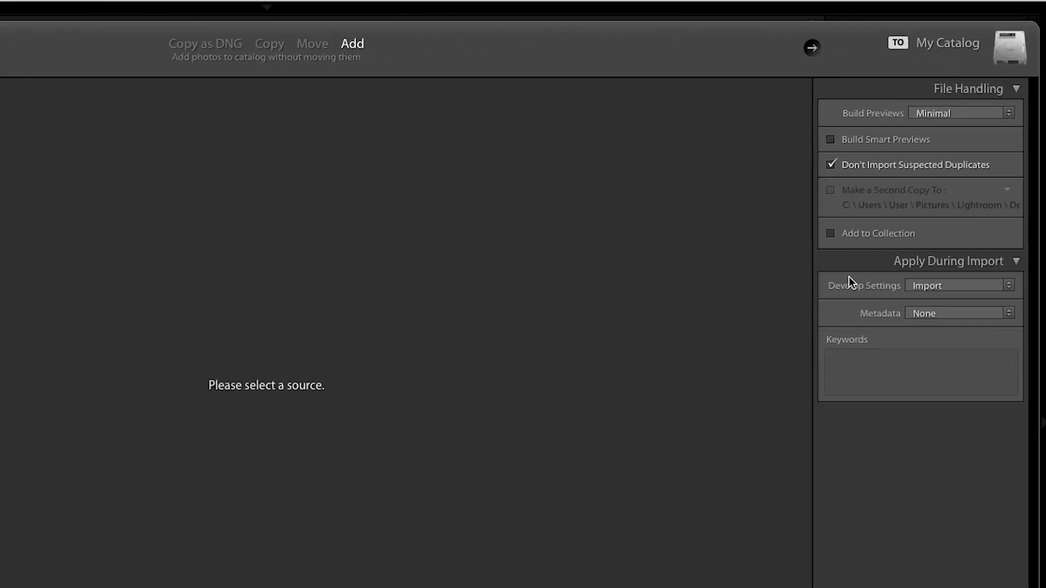
left_click(949, 286)
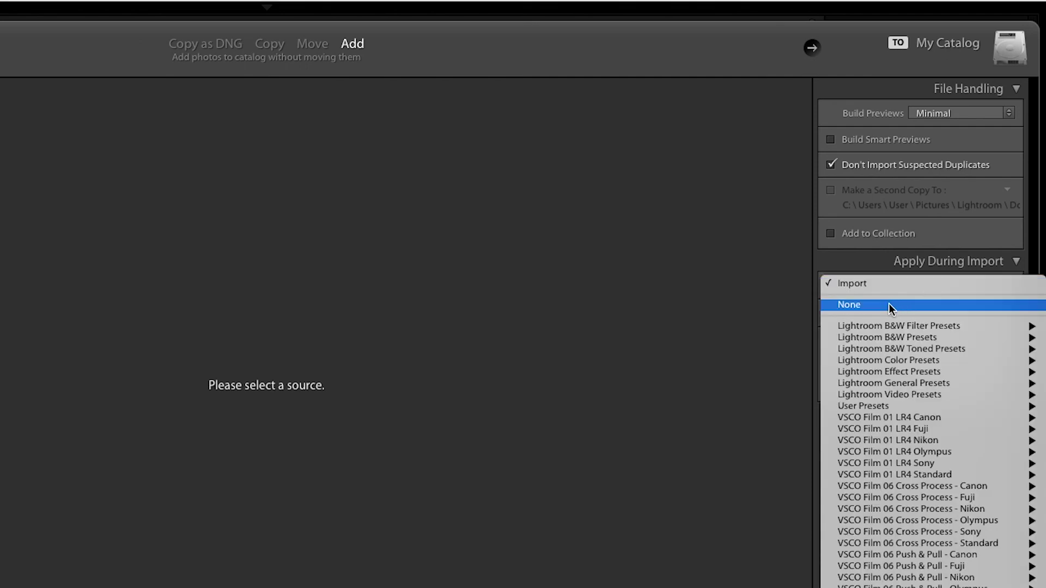
mouse_move(874, 403)
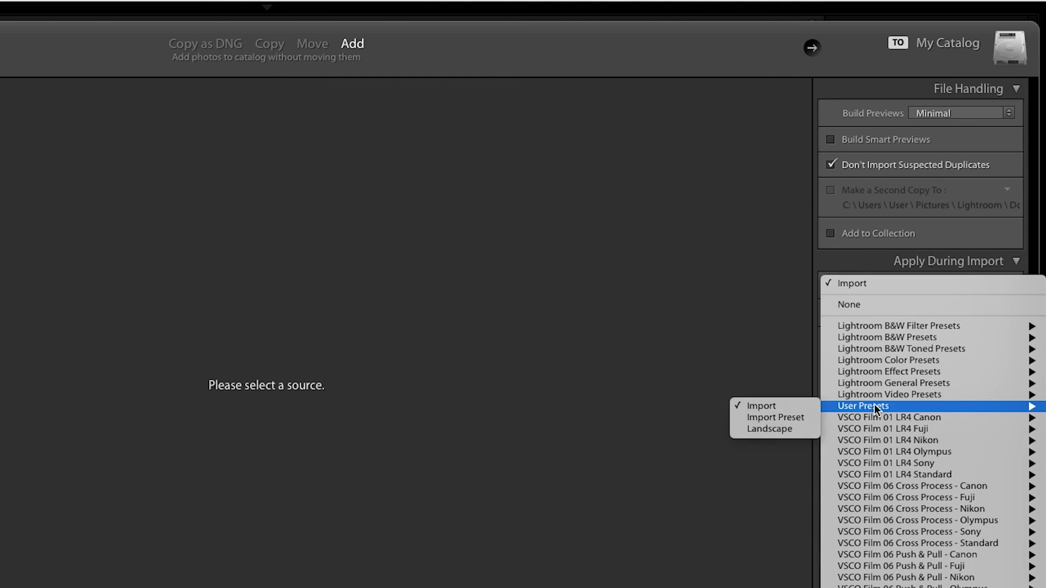
left_click(774, 417)
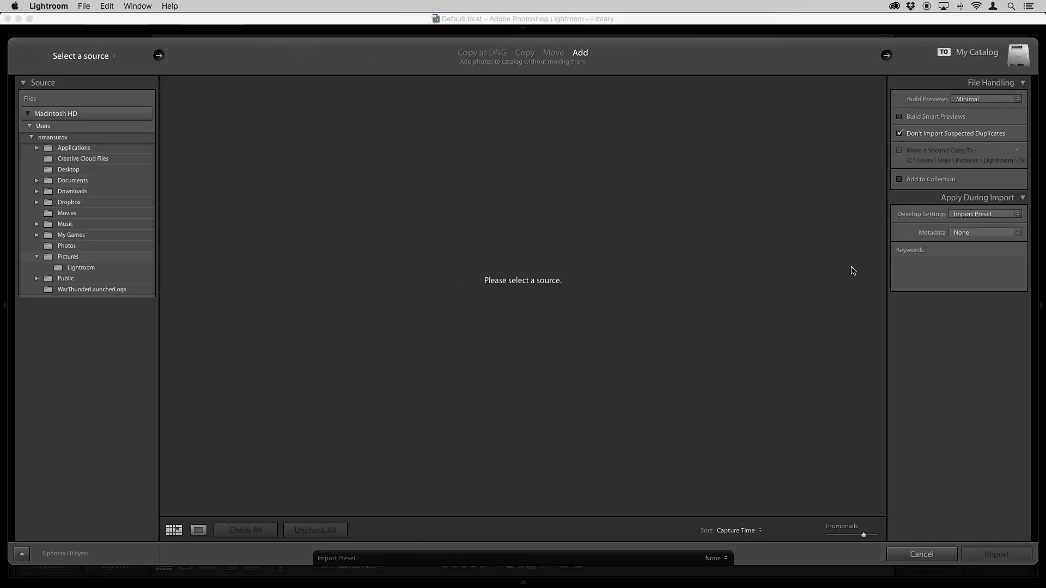
left_click(908, 554)
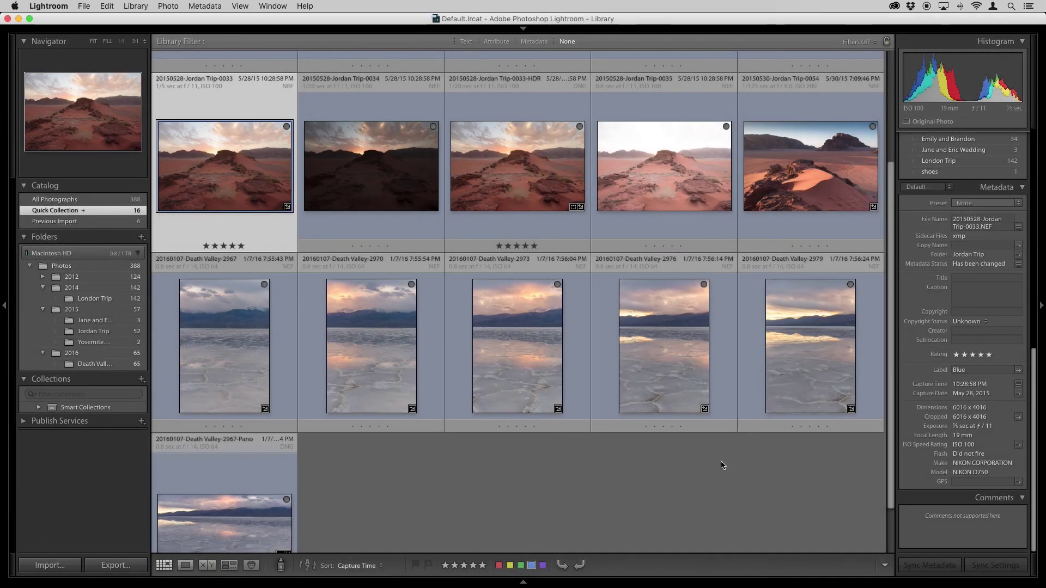